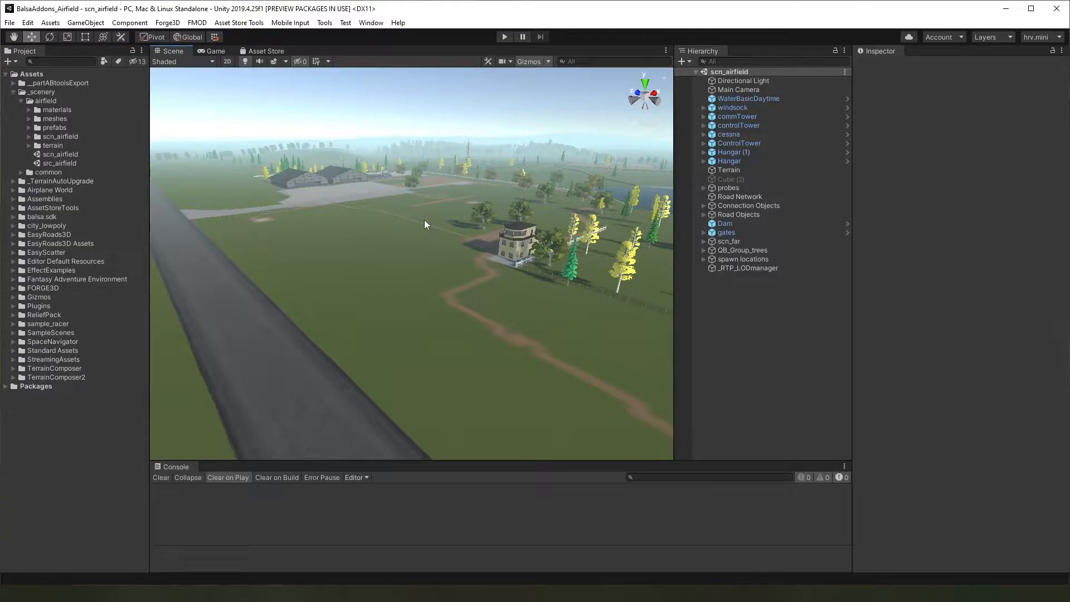
Delete the Main Camera object from the scn_airfield scene
click(746, 90)
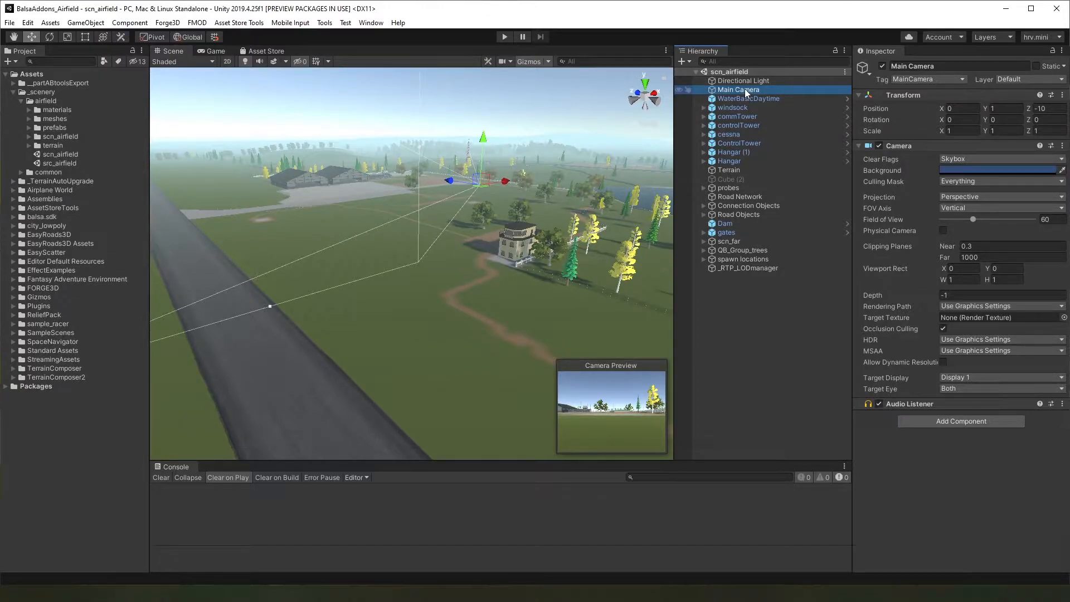
right_click(746, 91)
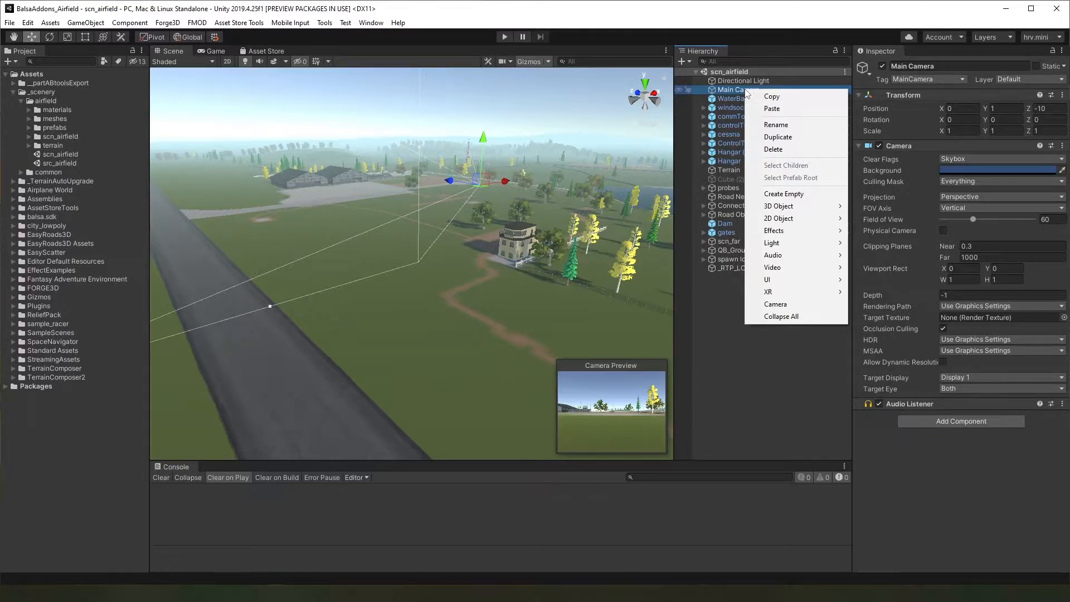
click(804, 147)
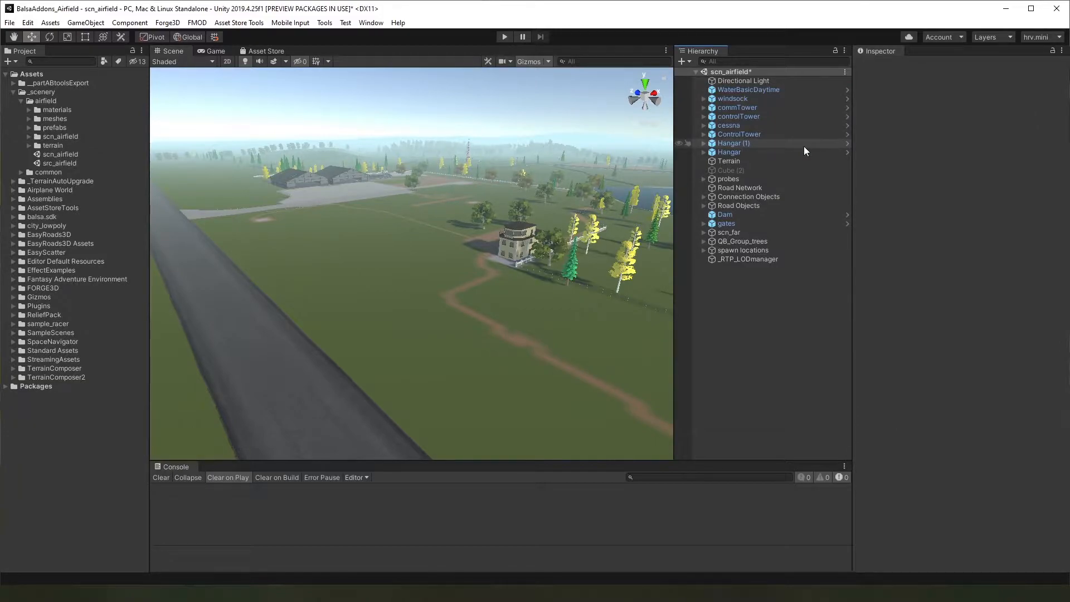
click(804, 81)
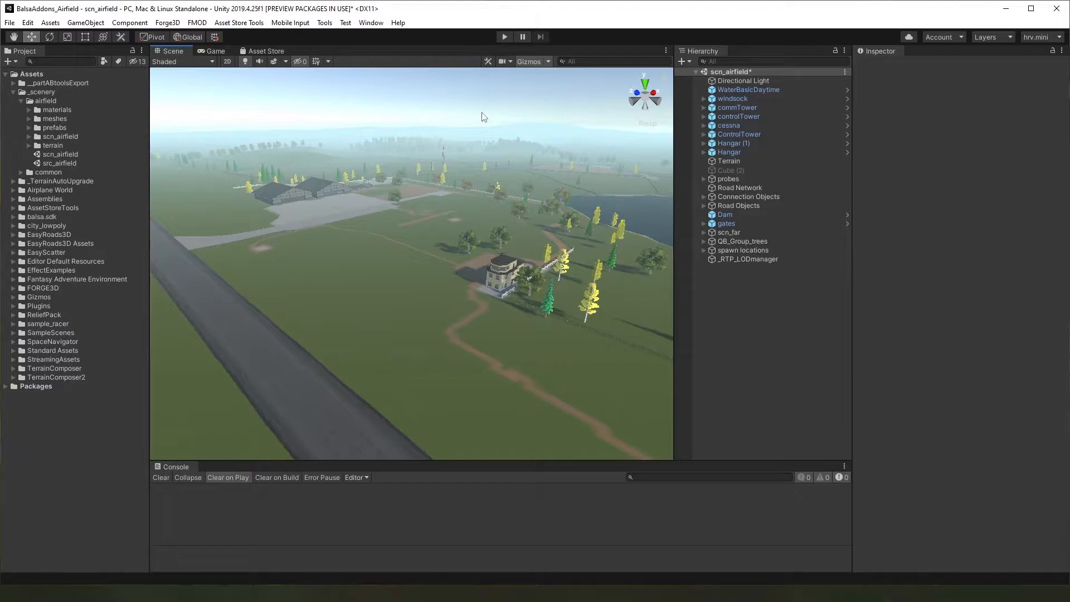
Create an empty root object named airfield in the scene and reset its transform
right_click(754, 346)
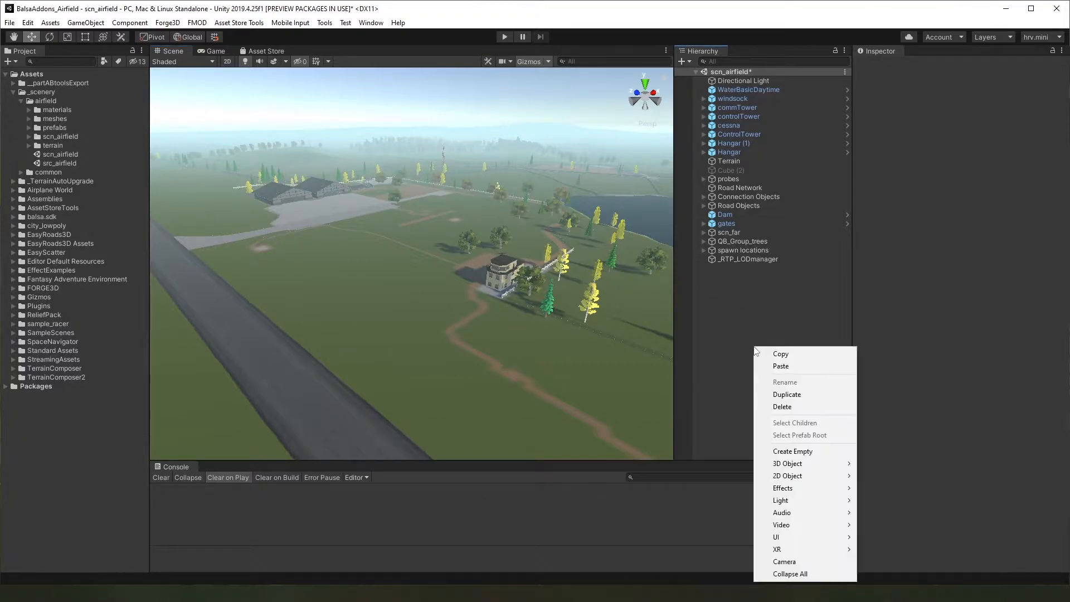
click(838, 459)
click(758, 271)
text(scenery)
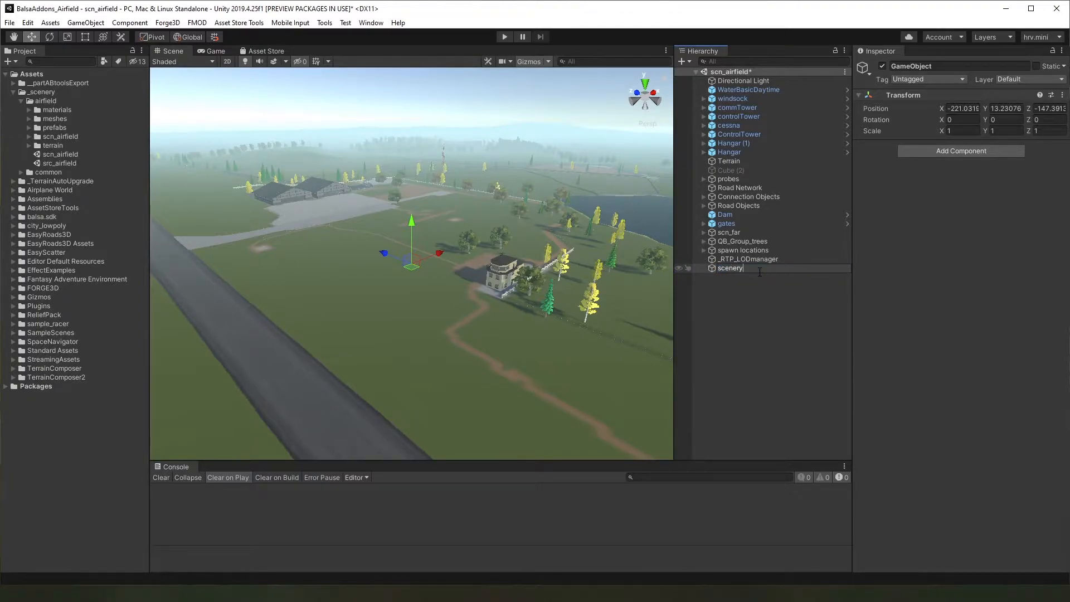
key(ctrl+a)
text(airfield)
key(Return)
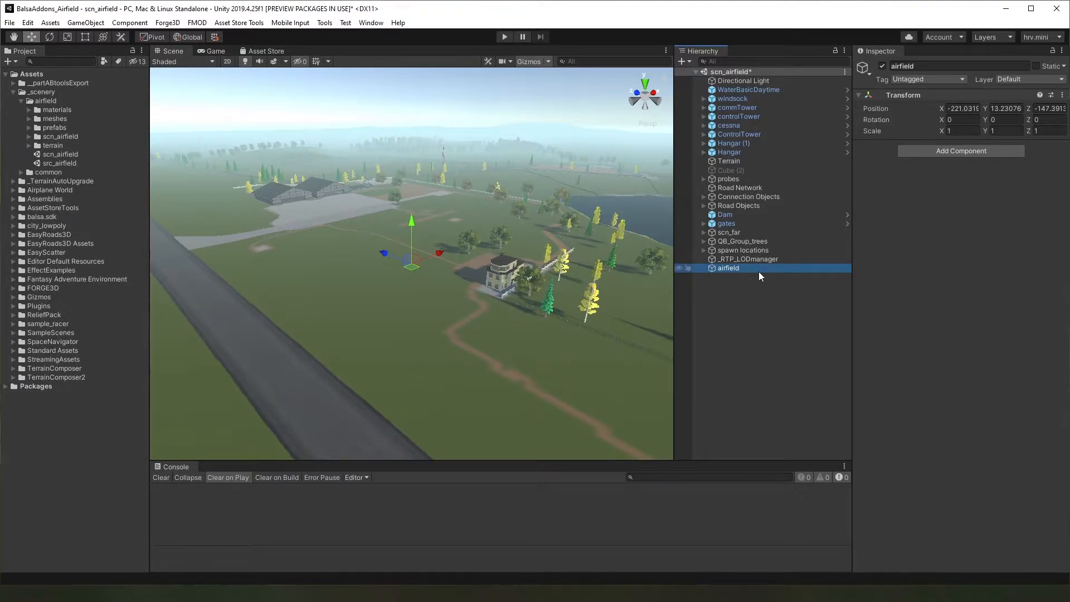
right_click(930, 96)
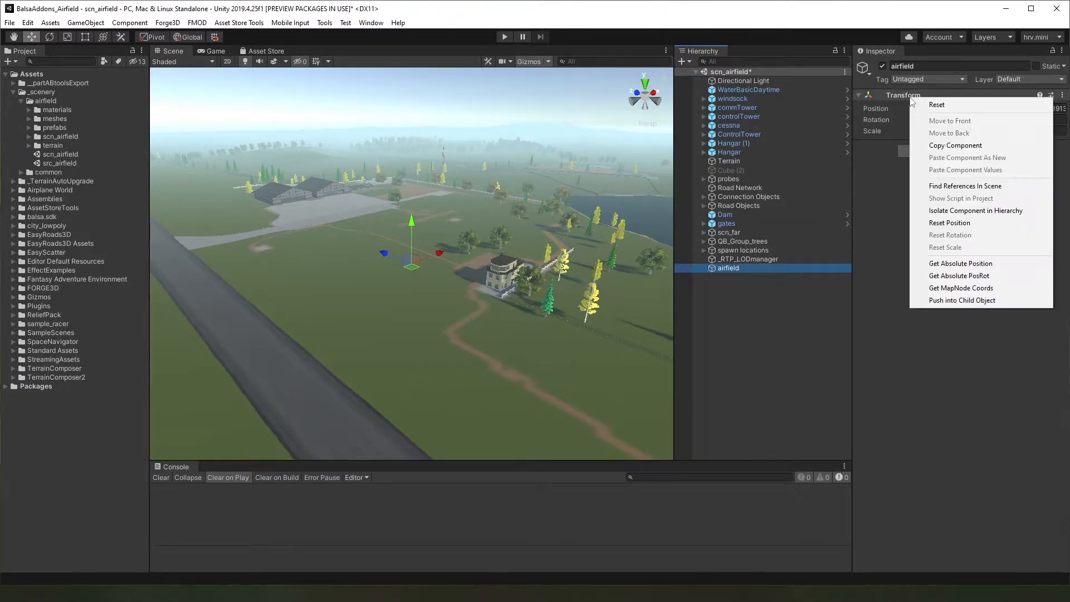
click(958, 106)
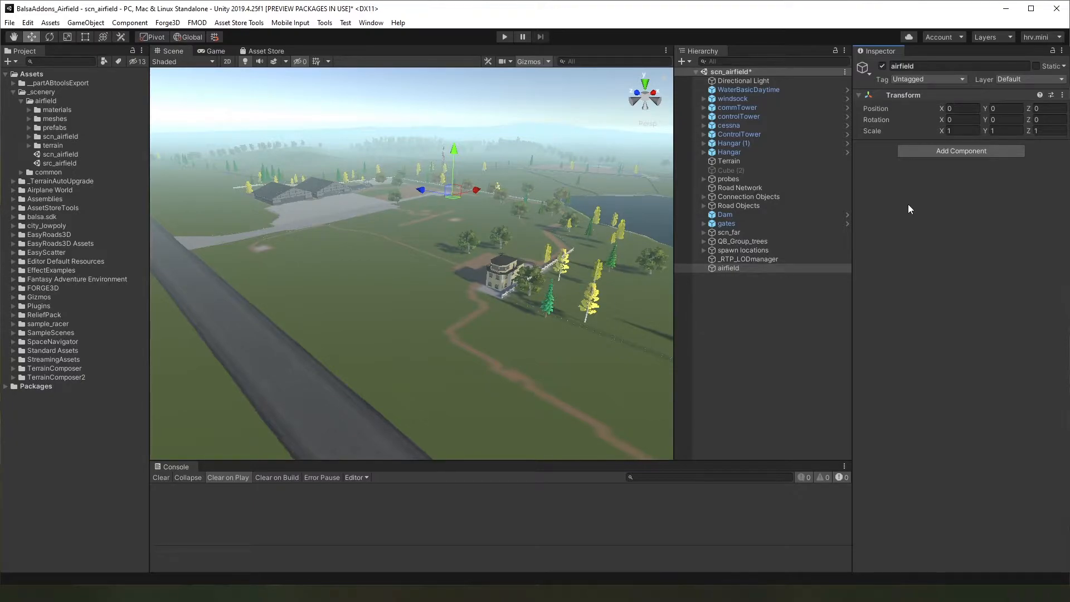
Parent every object from WaterBasicDaytime through _RTP_LODmanager under the airfield object, leaving Directional Light outside
click(747, 259)
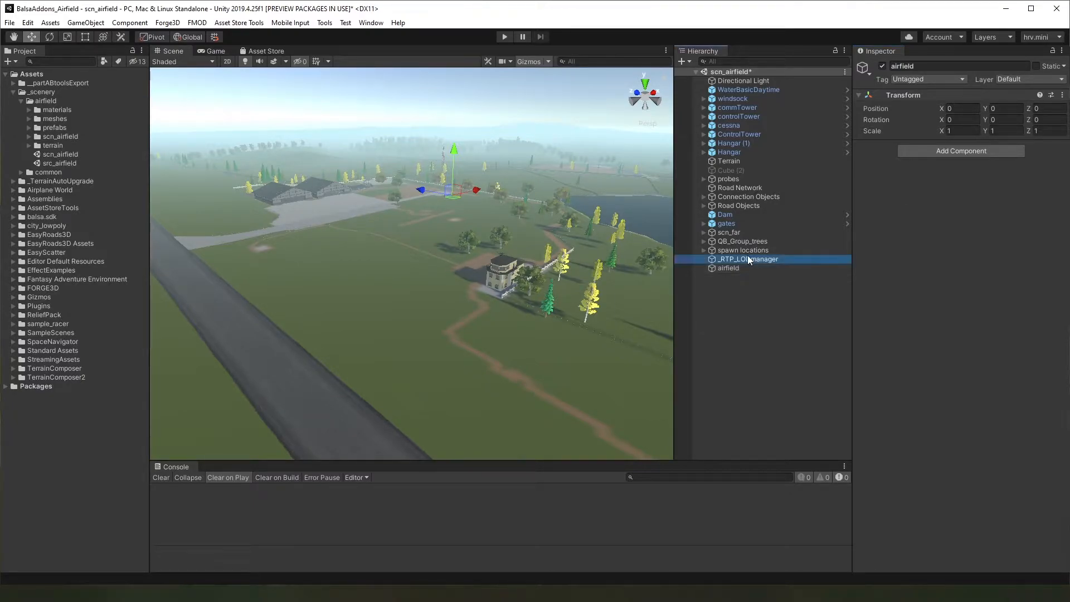
shift+click(751, 89)
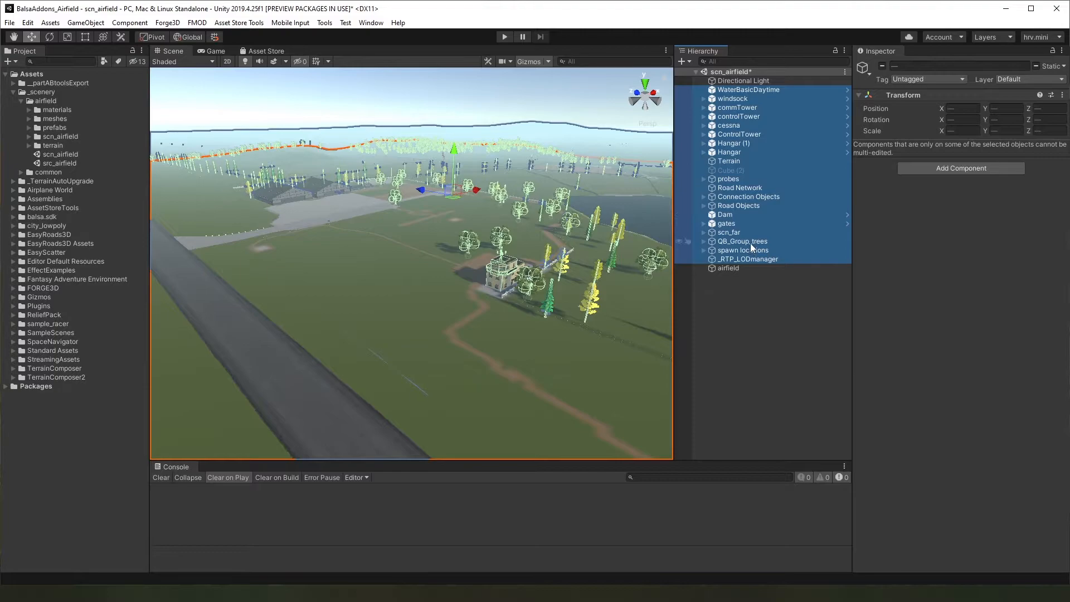
drag(733, 257, 733, 269)
click(743, 351)
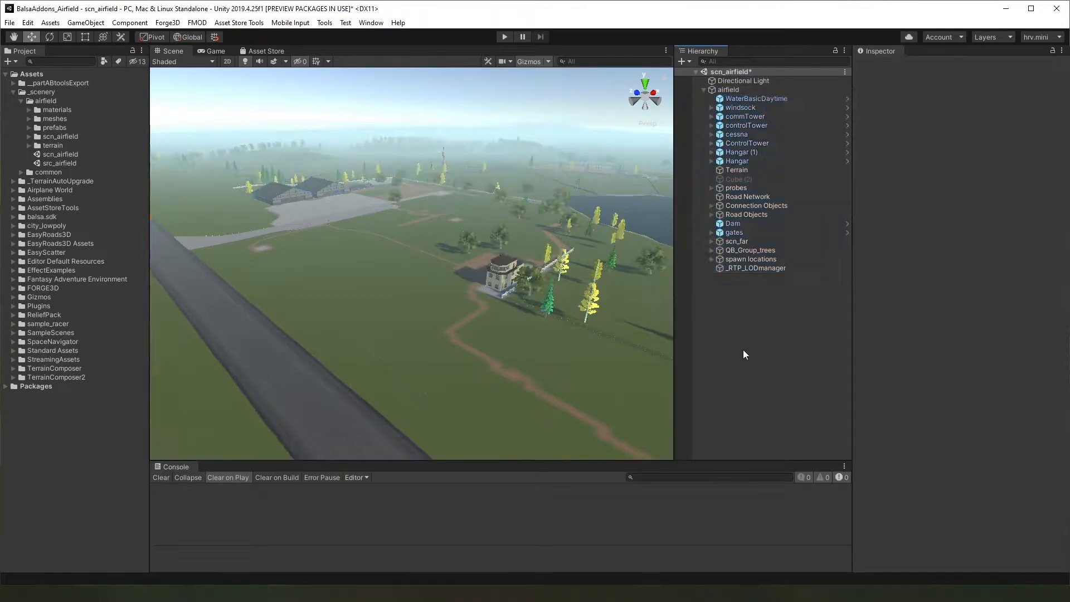
Add the Float With Origin component to the airfield parent object
click(743, 90)
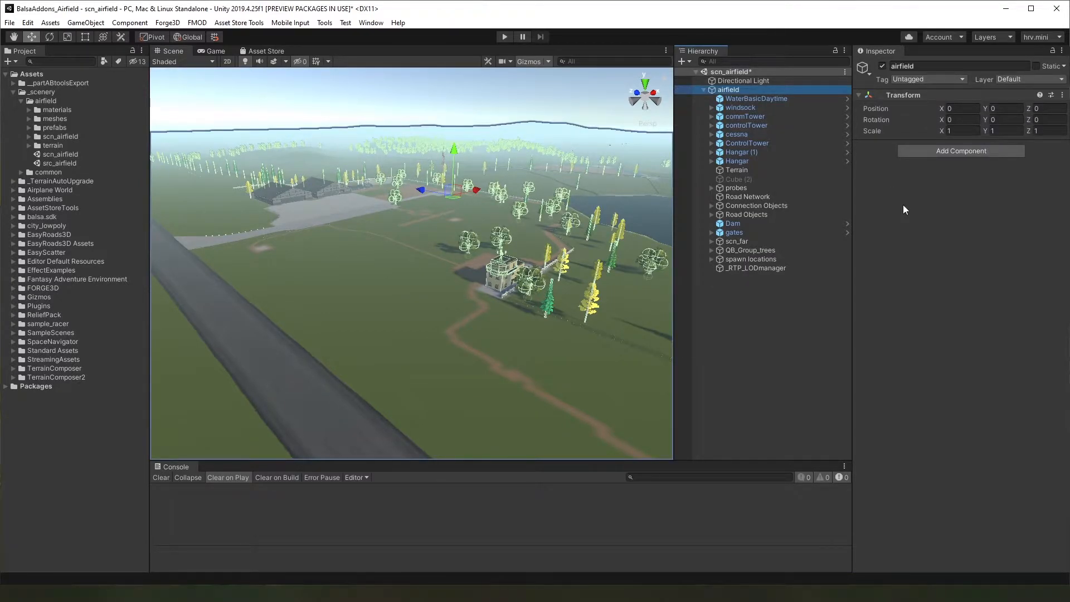
click(913, 155)
text(floa)
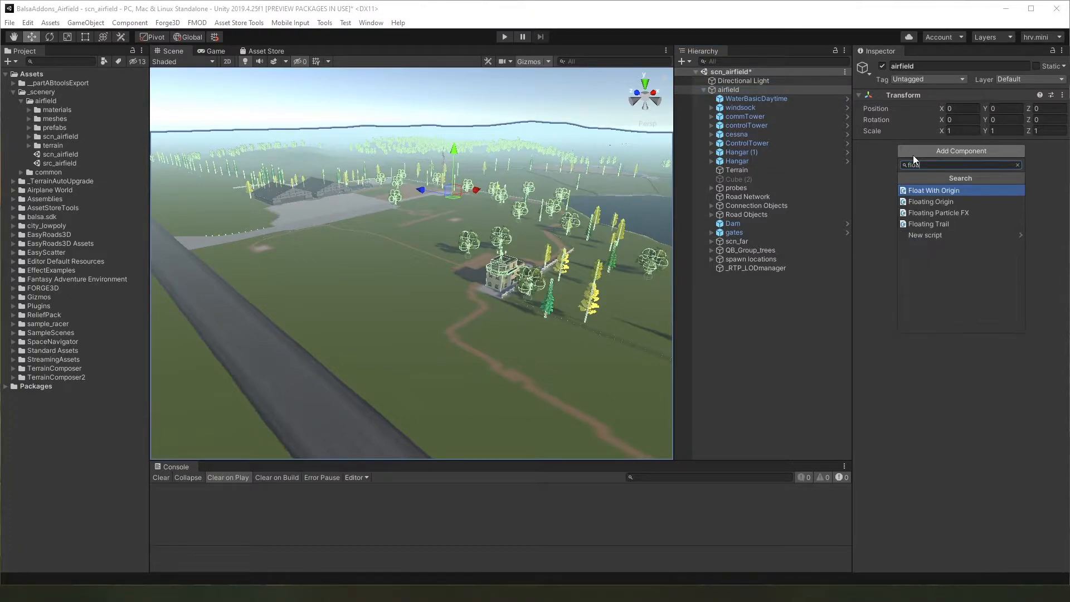
click(937, 191)
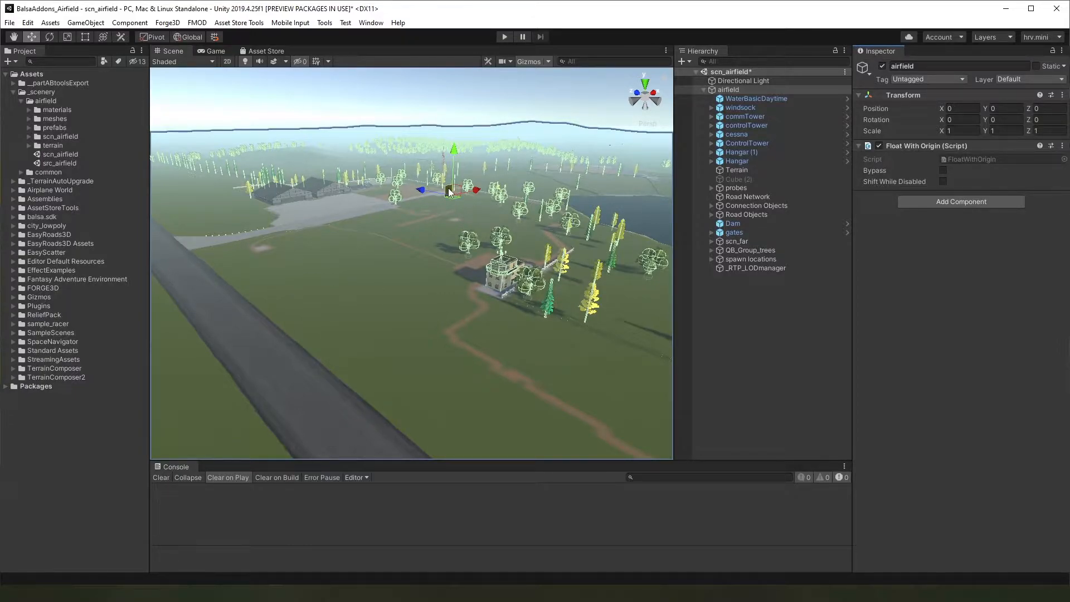
mouse_move(449, 191)
mouse_down()
mouse_move(320, 220)
mouse_move(473, 259)
mouse_move(460, 209)
mouse_move(454, 224)
mouse_move(455, 192)
mouse_up()
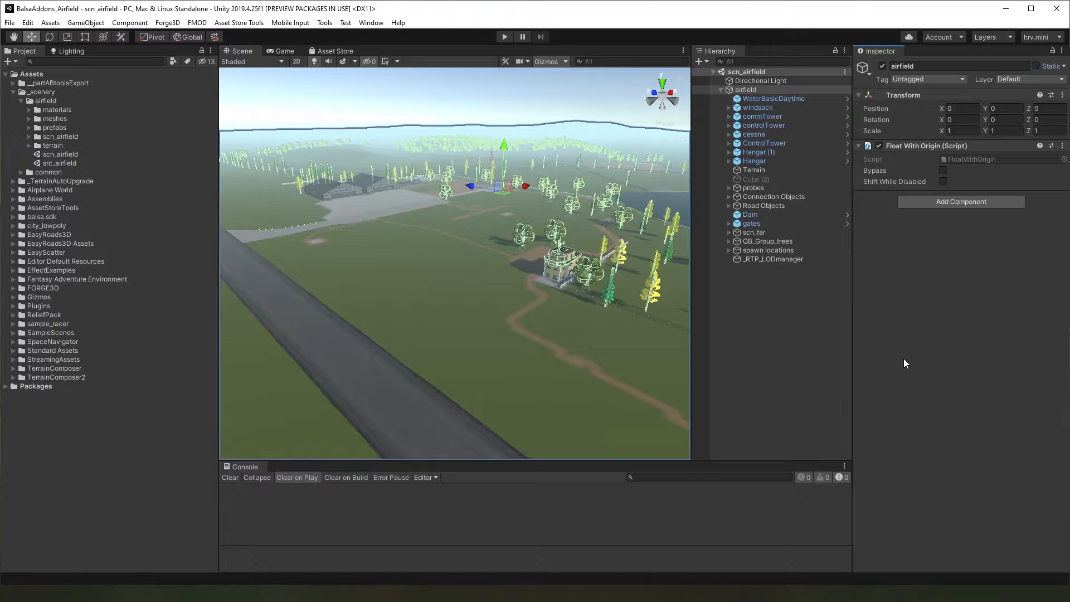
Set the layer of the airfield object and all its children to scenery
click(794, 91)
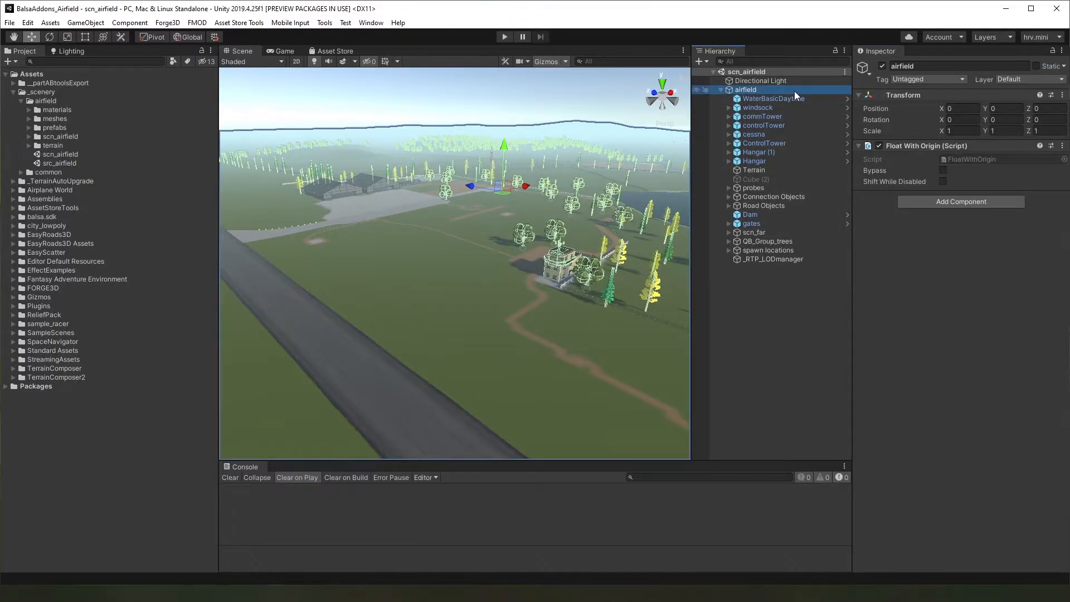
click(1018, 79)
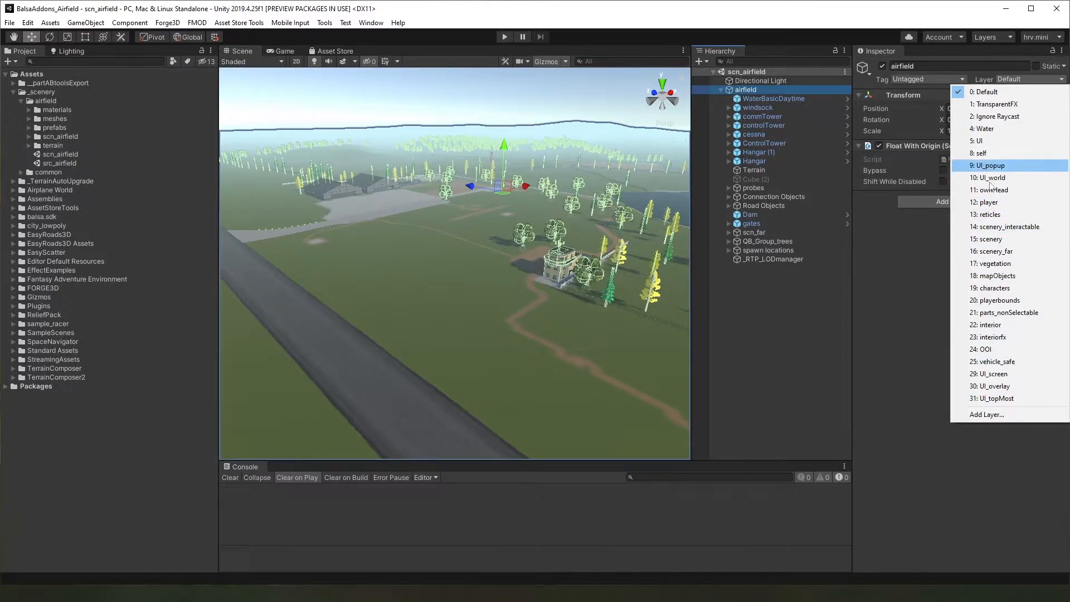
click(991, 240)
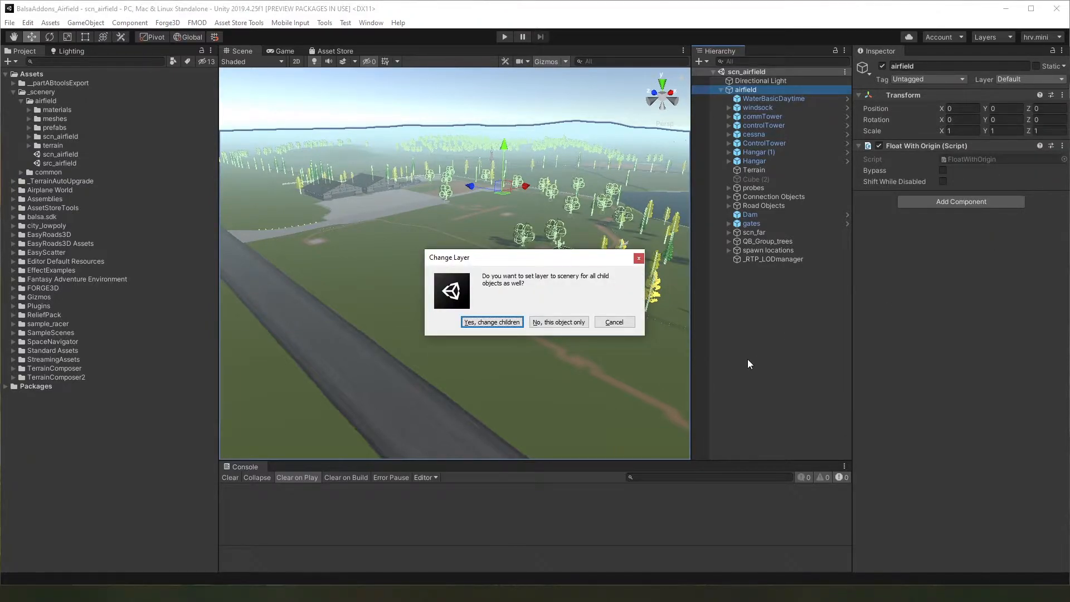
click(512, 325)
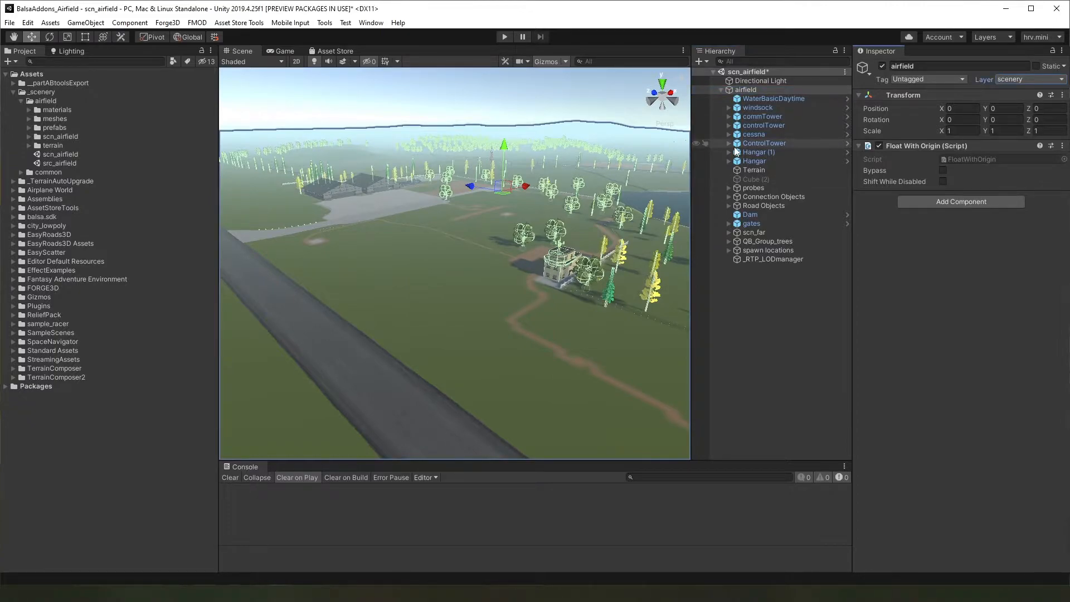
Set the layer of QB_Group_trees and all its children to vegetation
click(777, 243)
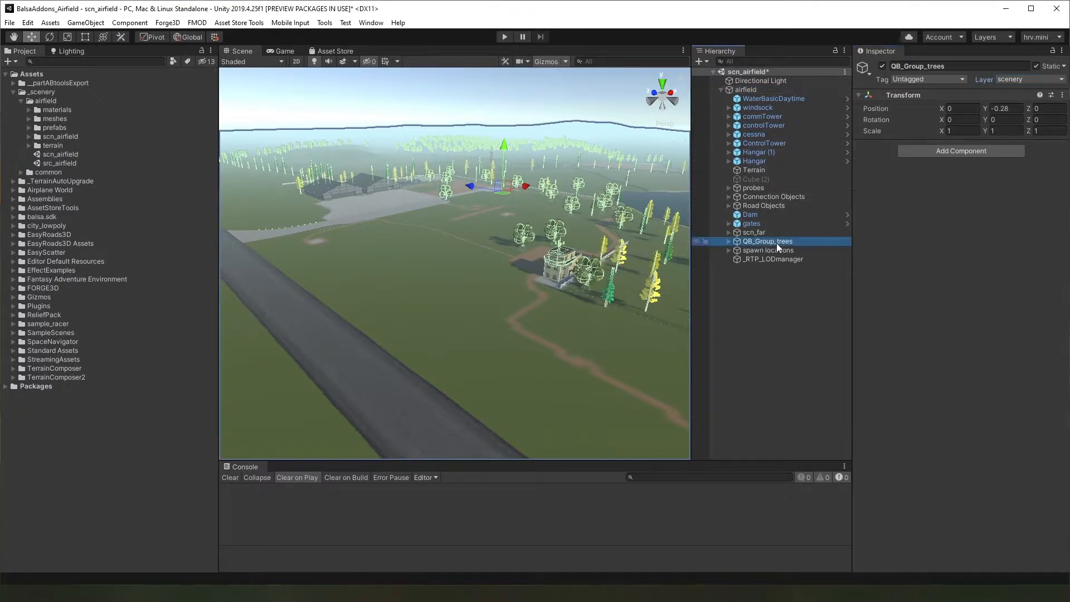
click(1016, 79)
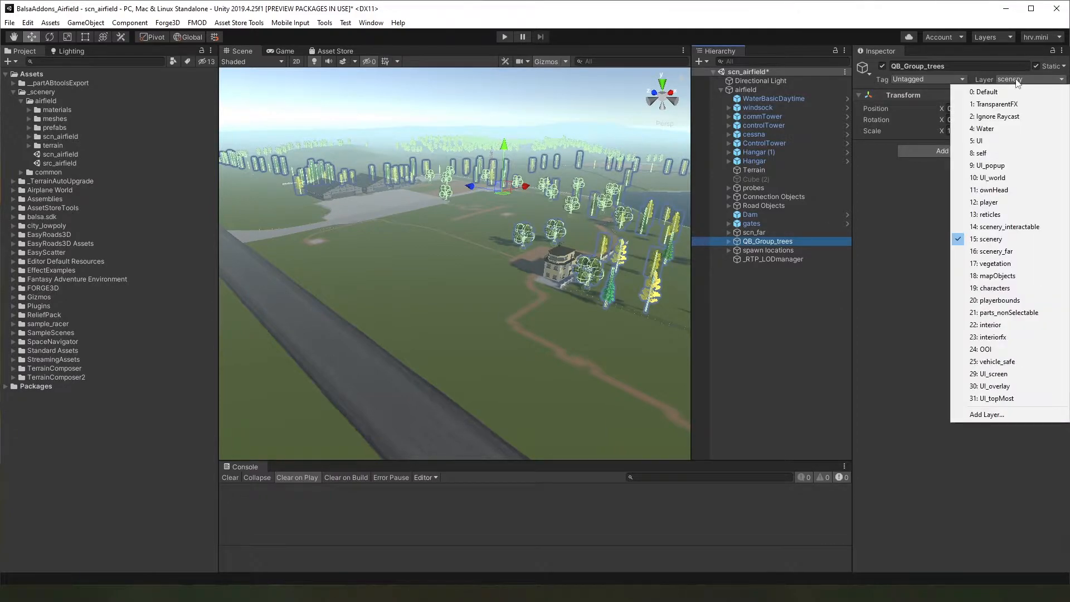
click(984, 265)
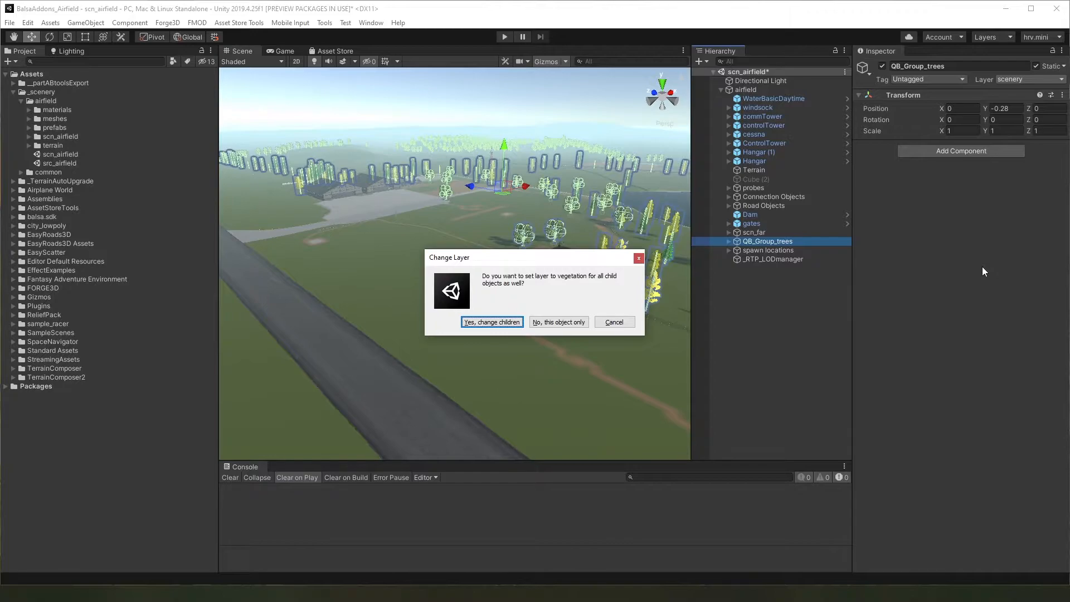
click(485, 326)
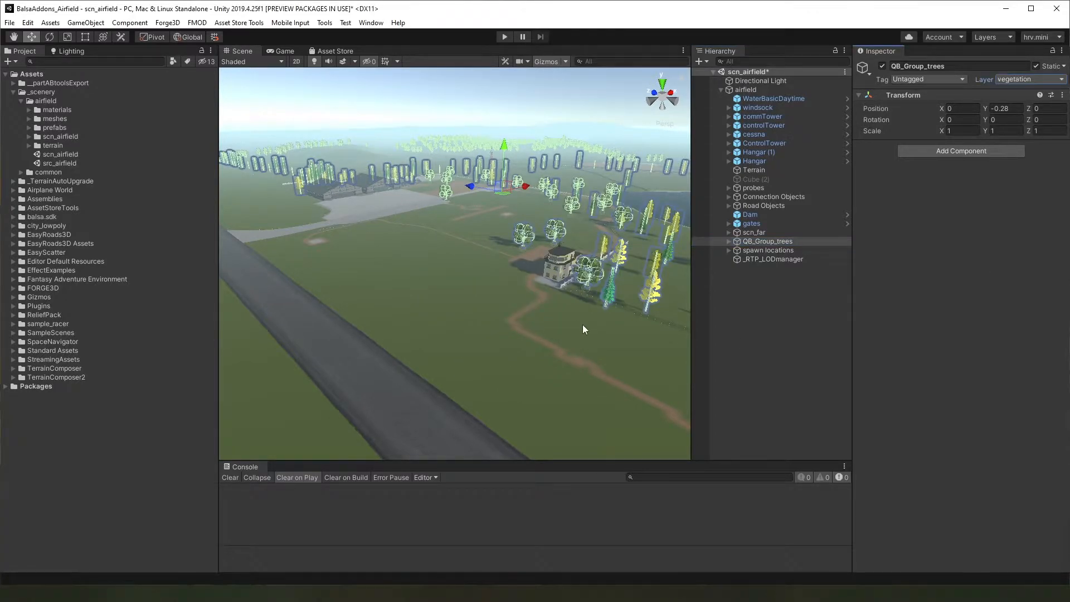
Check the layer assigned to individual trees inside QB_Group_trees and to the probes, Connection Objects and Road Objects groups
click(728, 242)
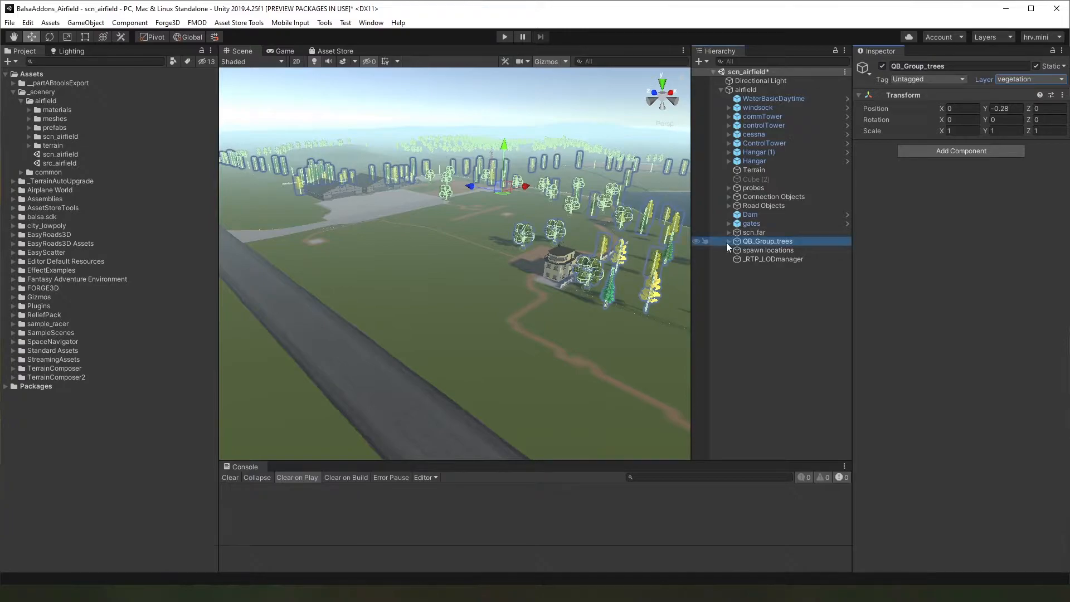
click(784, 260)
click(782, 295)
click(784, 339)
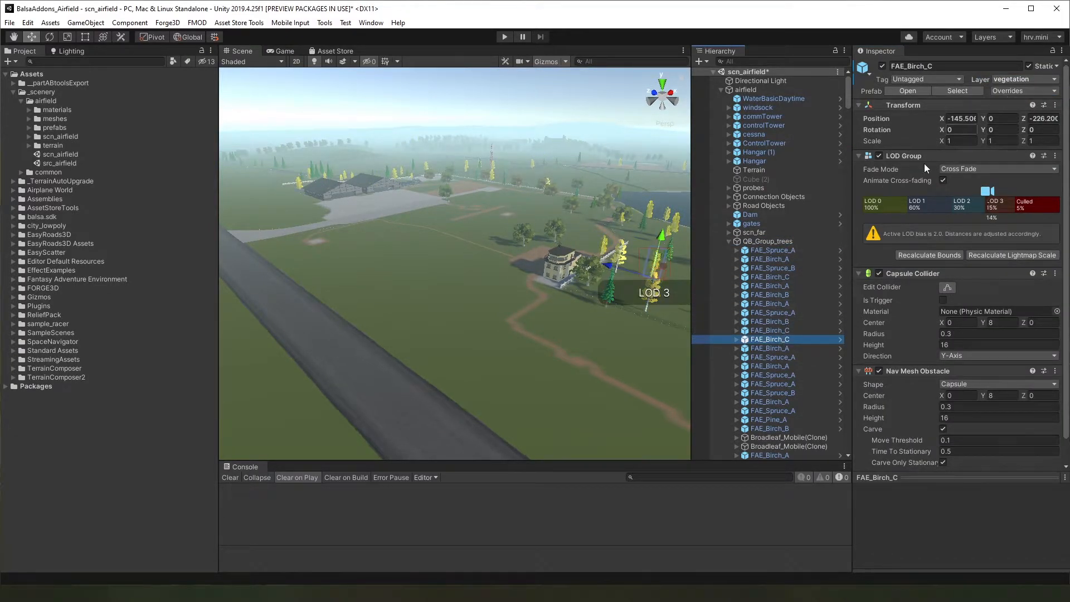
click(728, 241)
click(754, 188)
click(755, 198)
click(754, 207)
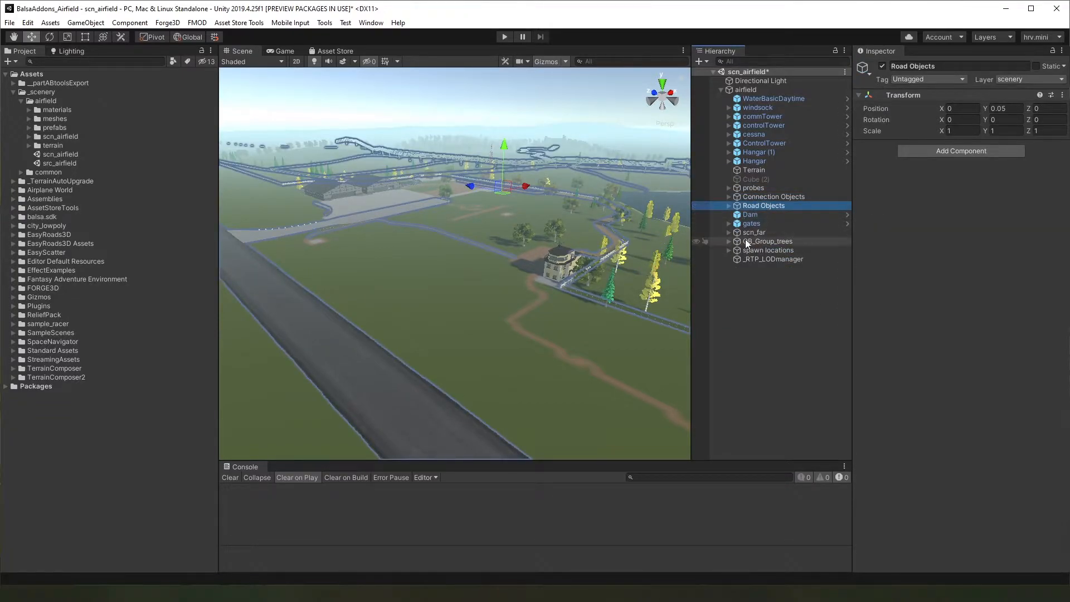
Set the layer of scn_far and all its children to scenery_far, then clear the selection
click(750, 234)
right_drag(536, 210, 866, 205)
right_drag(1007, 202, 524, 209)
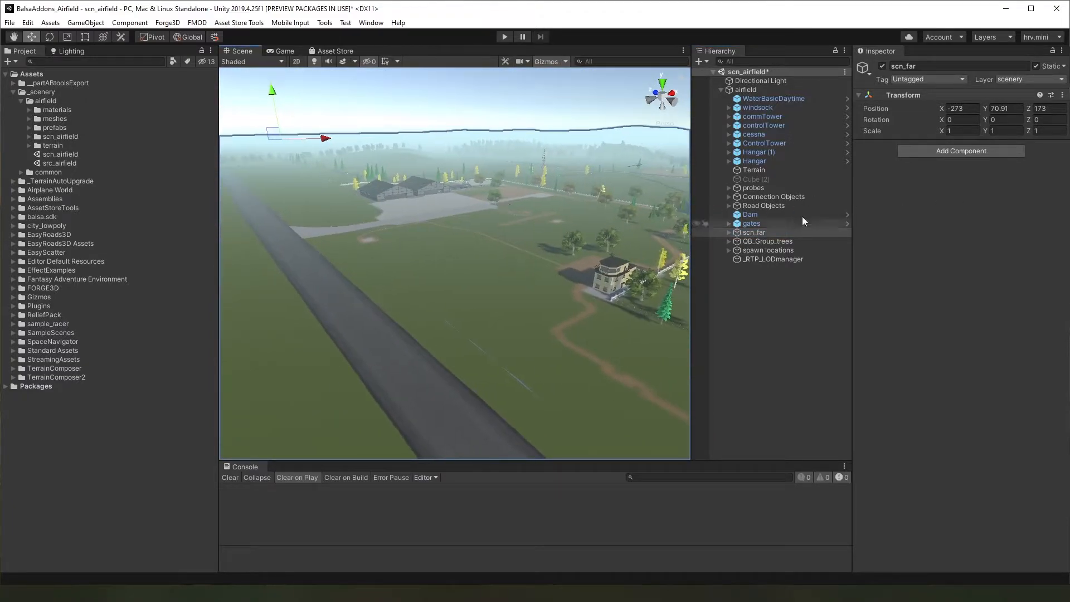
click(1035, 82)
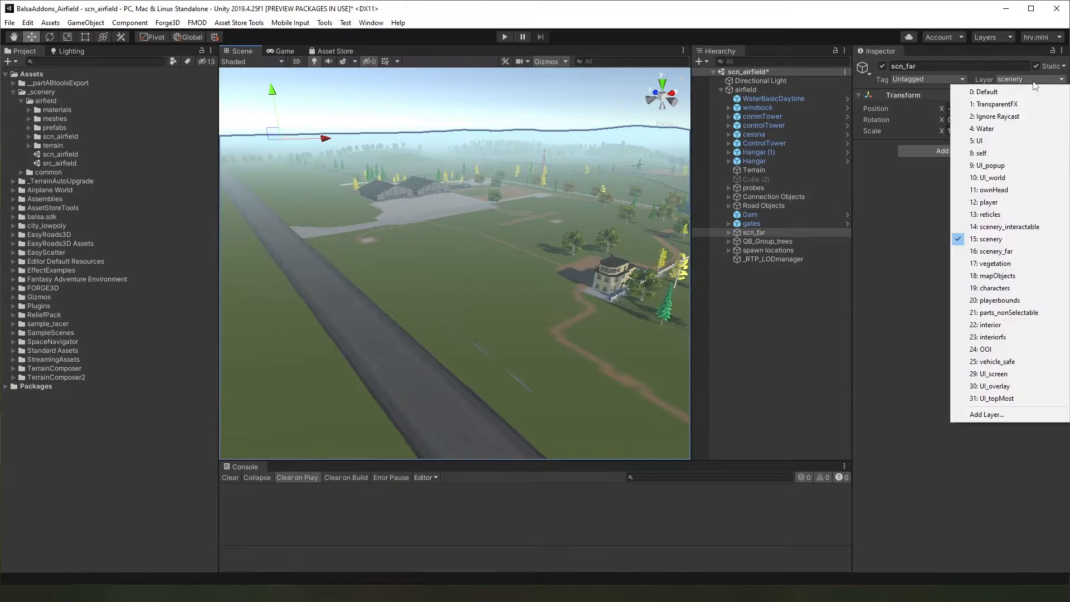
click(1018, 252)
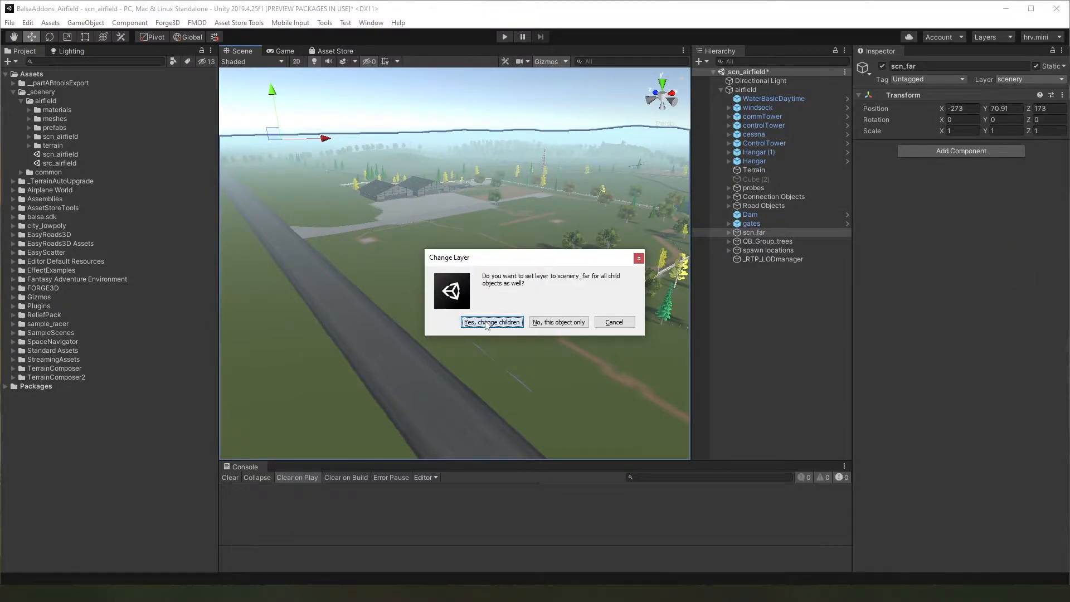
click(488, 325)
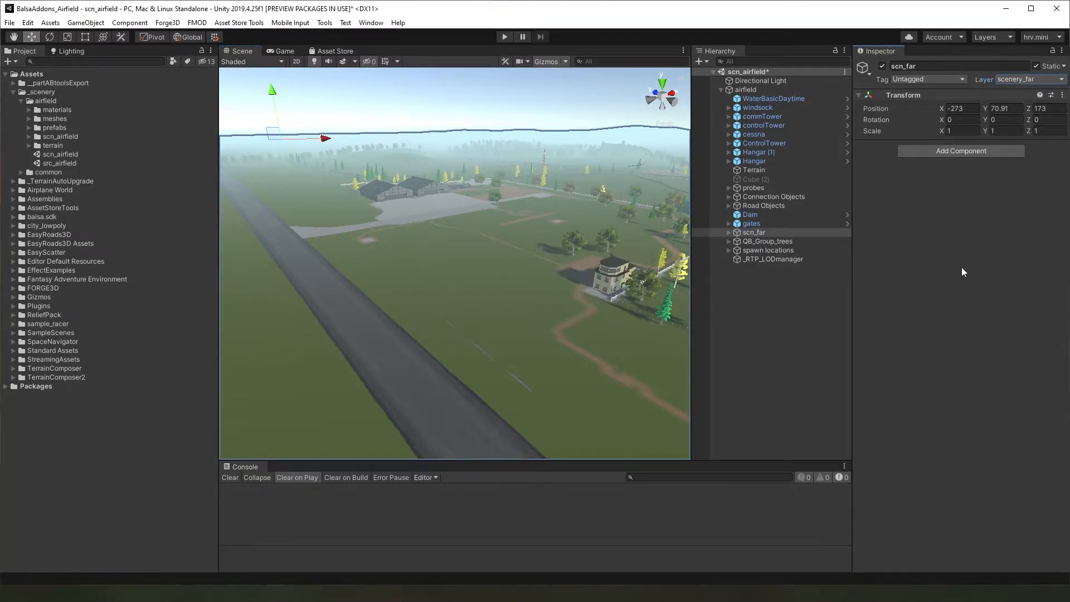
click(544, 105)
right_drag(541, 102, 576, 108)
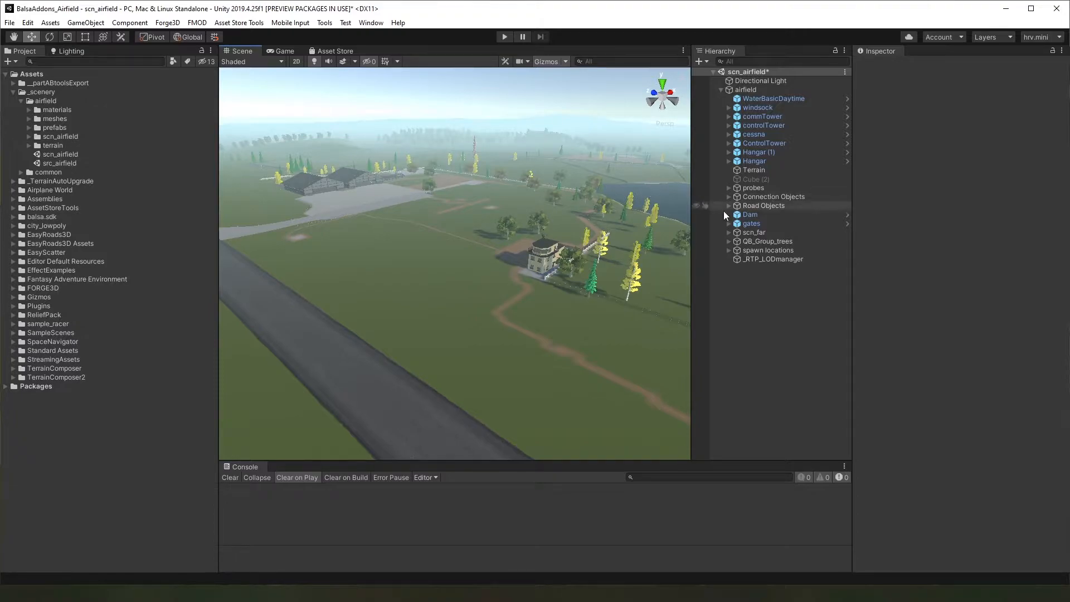
Check the tower, probes and tree objects, and move spawn locations below _RTP_LODmanager within the airfield object
click(764, 115)
click(764, 143)
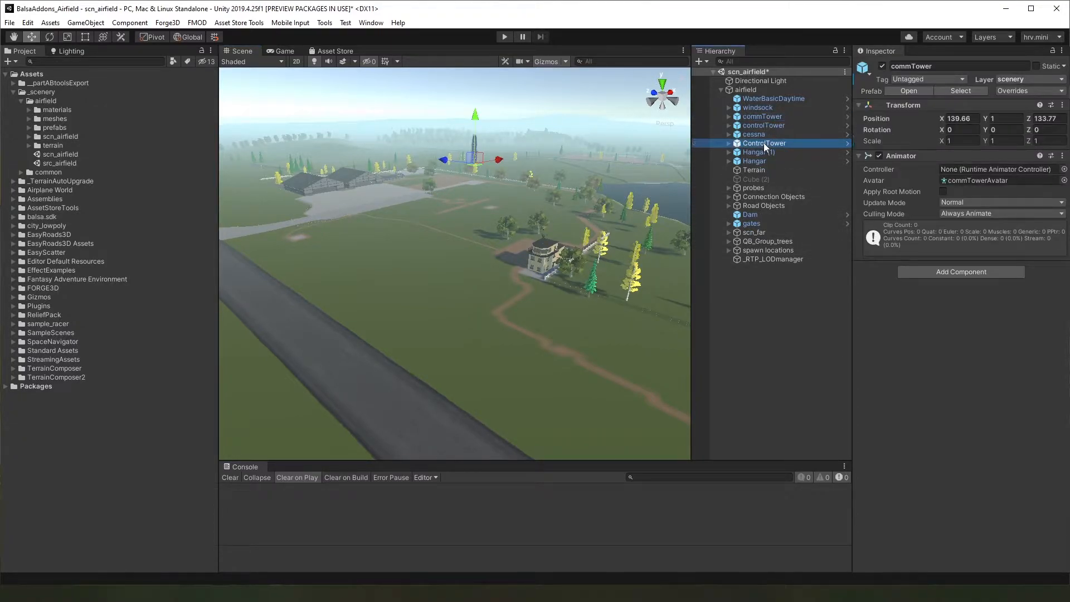
click(769, 188)
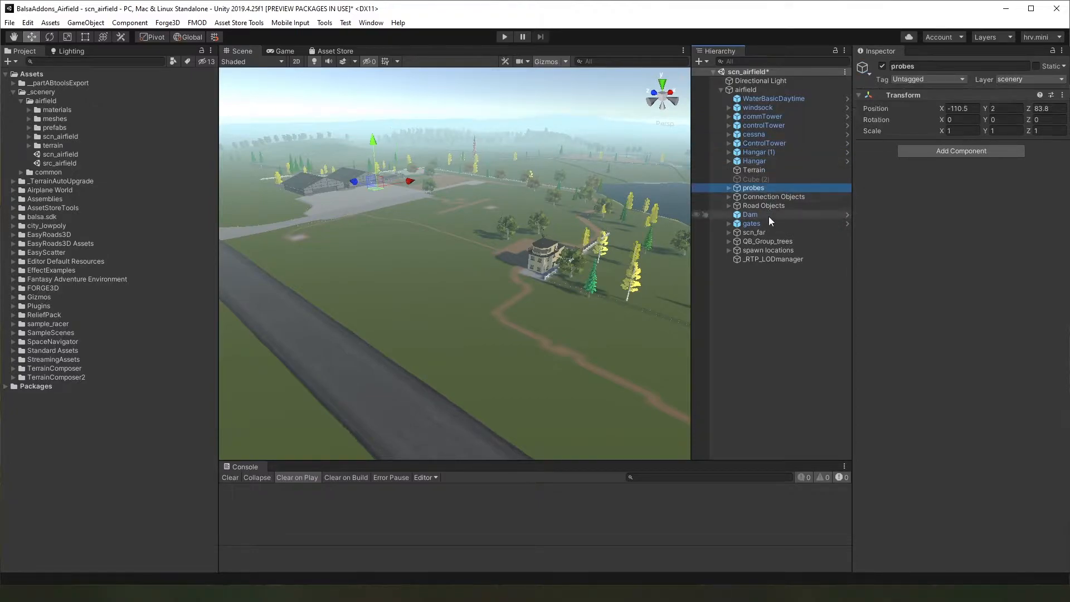
click(769, 242)
drag(770, 251, 771, 263)
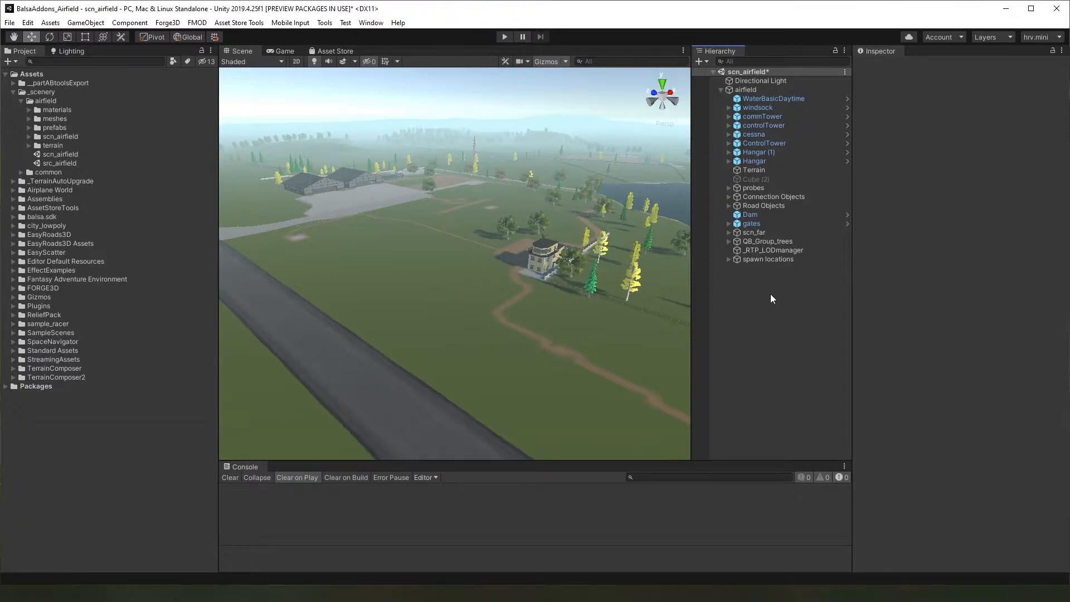
Check the positions of the individual spawnpoint objects inside spawn locations
click(745, 261)
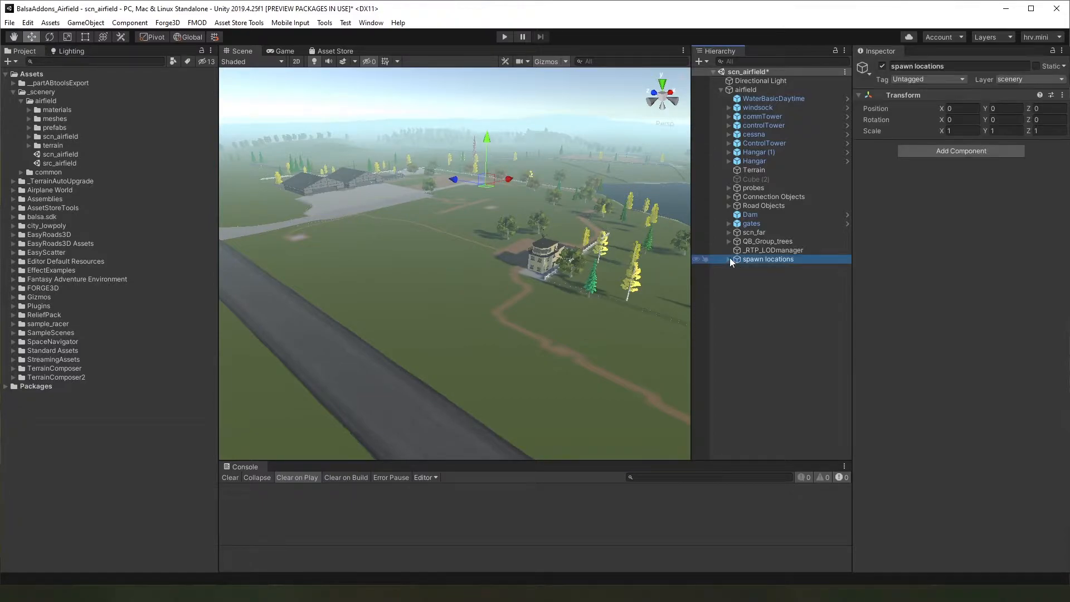
click(728, 259)
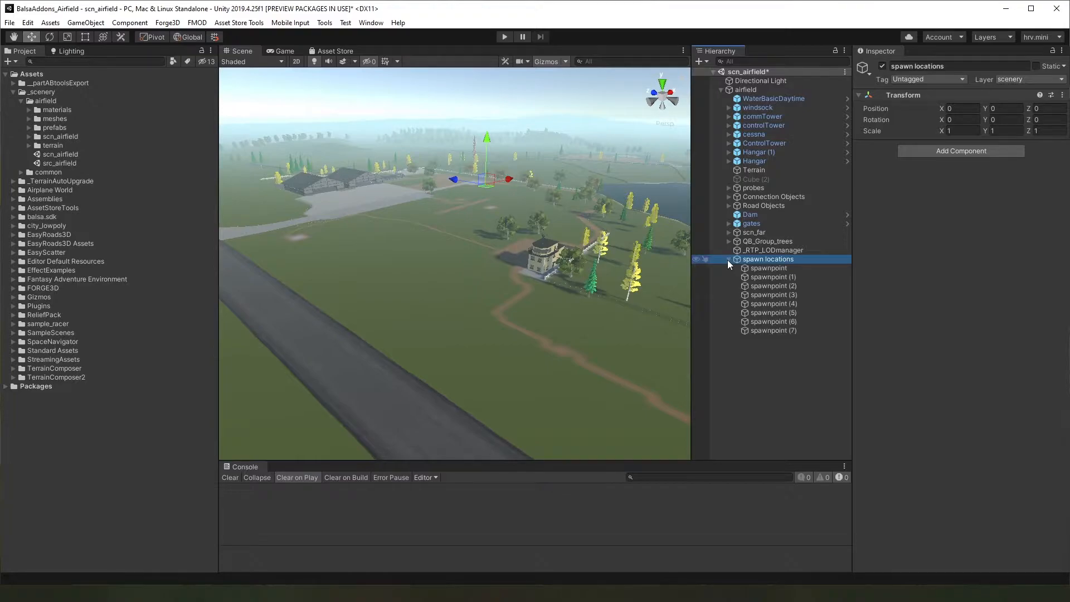
click(753, 277)
key(f)
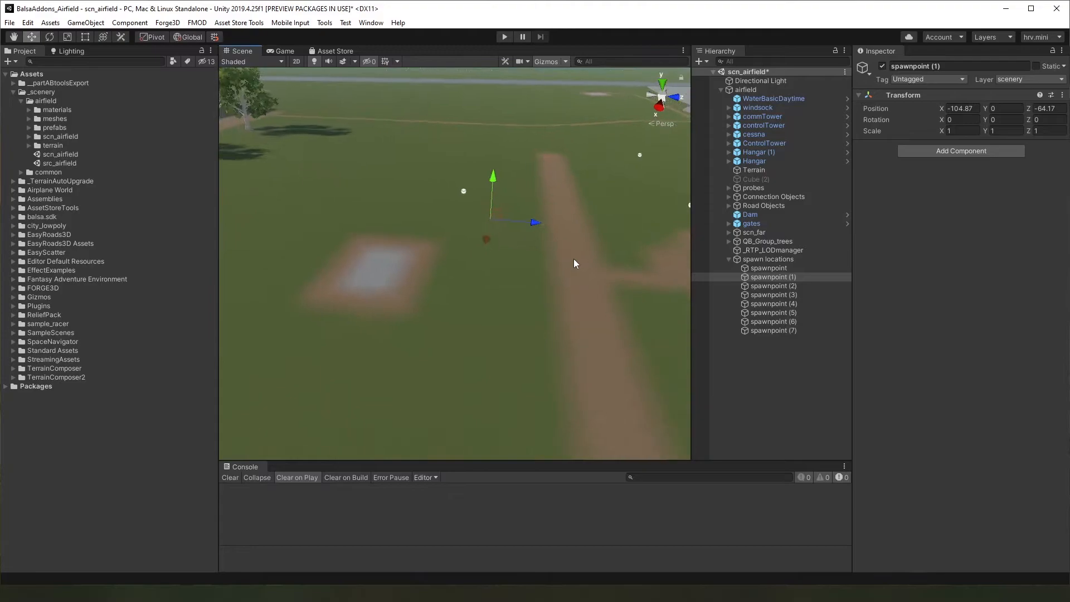
click(776, 268)
click(784, 288)
click(788, 304)
click(789, 314)
click(791, 330)
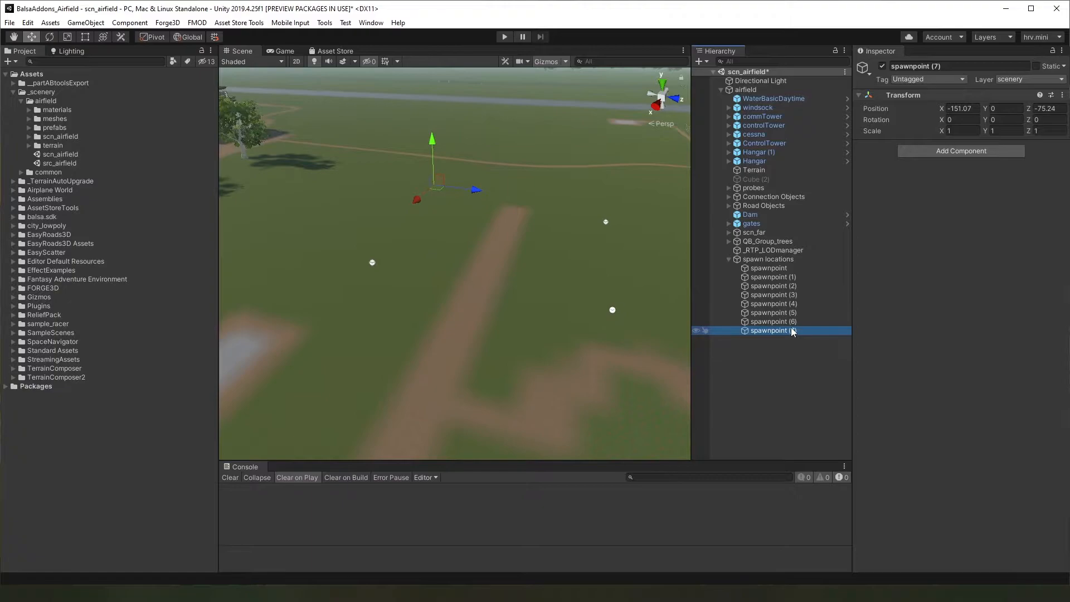
Add the Scn_Spawn Point component to all objects from spawnpoint to spawnpoint (7)
shift+click(792, 271)
click(944, 156)
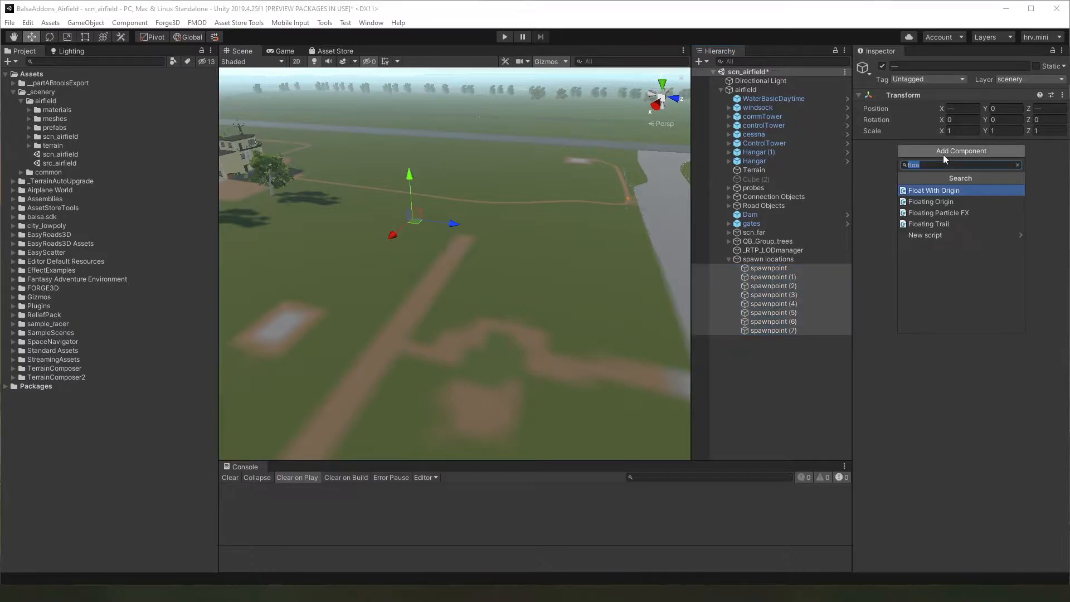
text(scn)
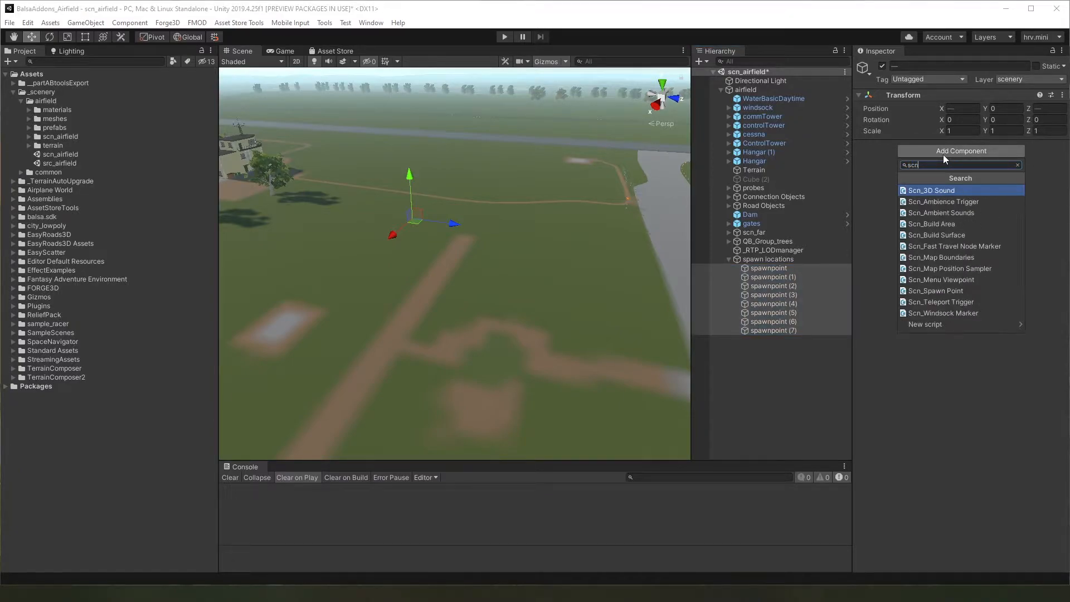
click(935, 290)
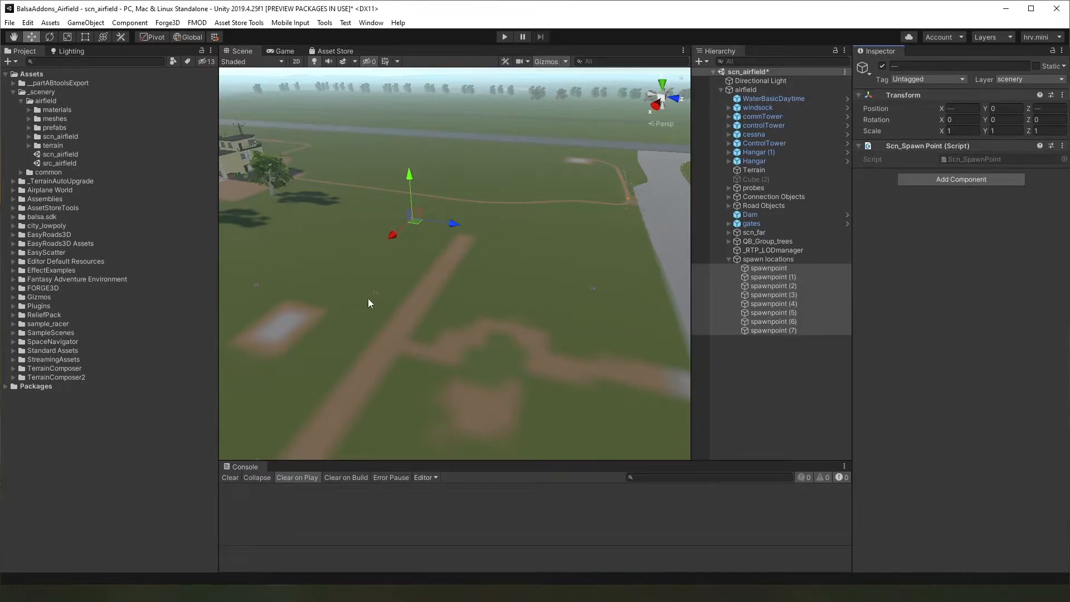
Rotate the first spawnpoint about -46° around its Y axis, then clear the selection
click(791, 268)
key(f)
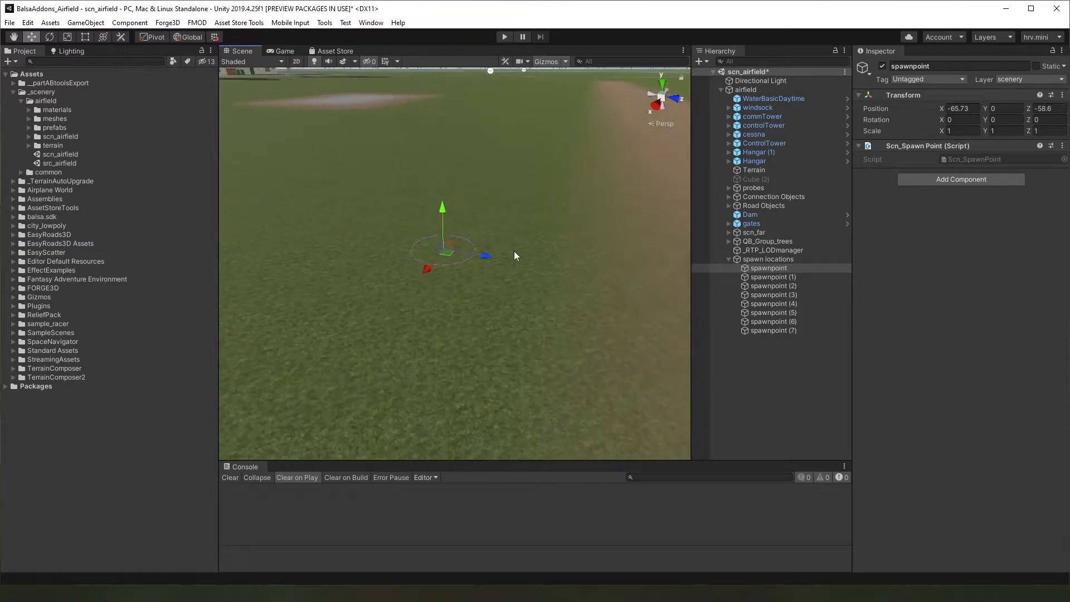
scroll(491, 261, down, 3)
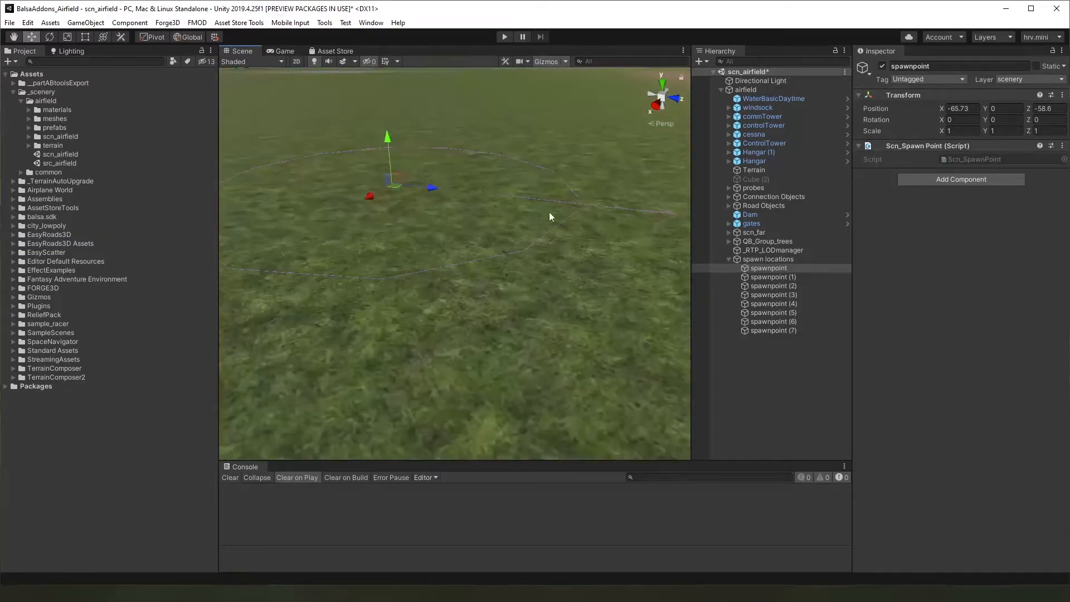
scroll(585, 239, up, 5)
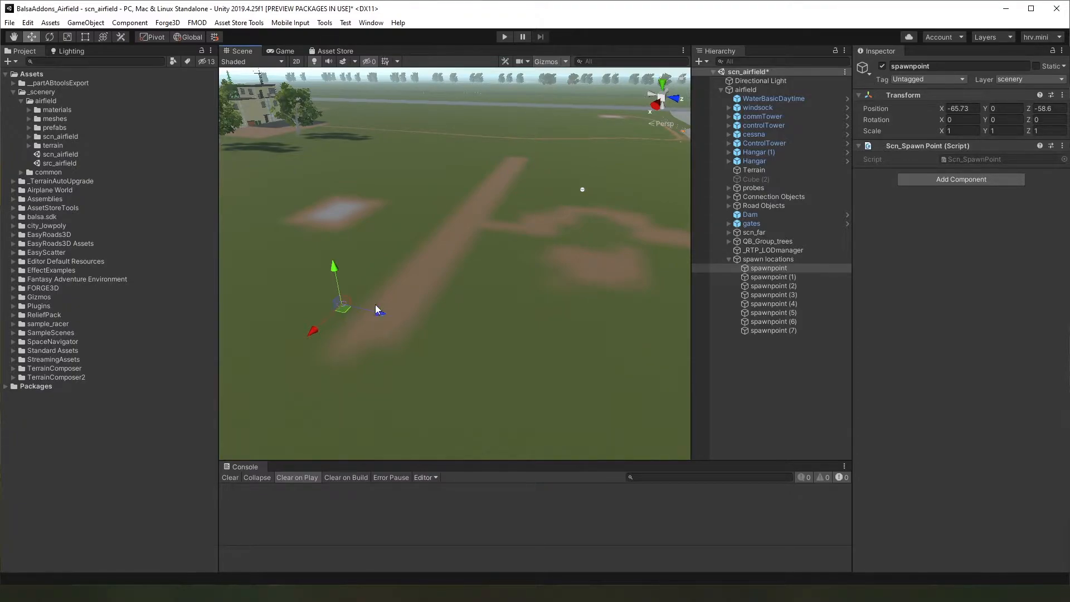
key(y)
drag(362, 345, 467, 294)
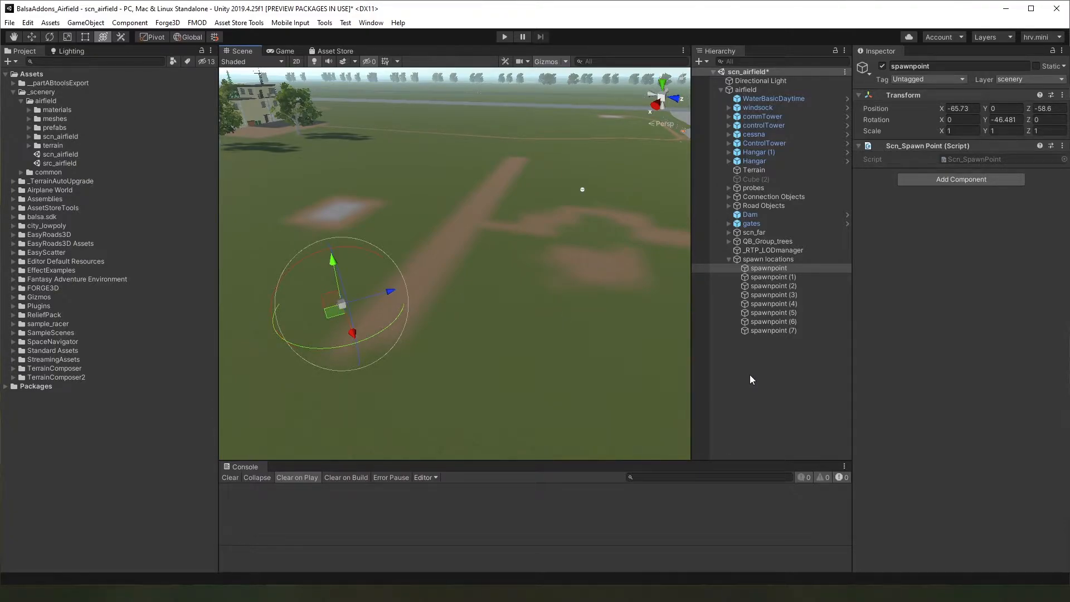
click(724, 372)
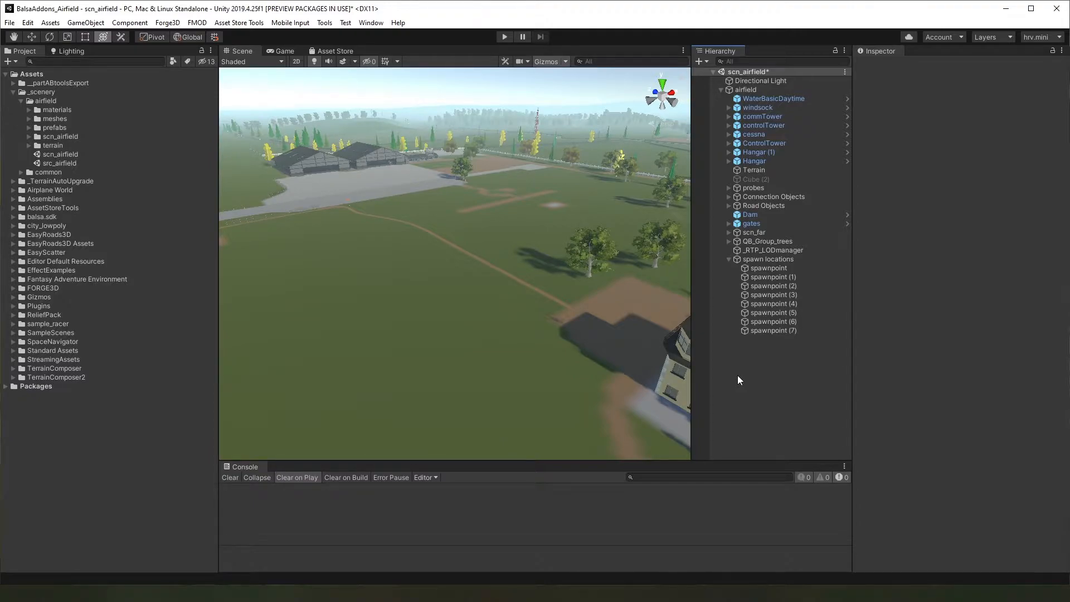
Create an empty object named menu povs at the scene root and reset its position
right_click(738, 377)
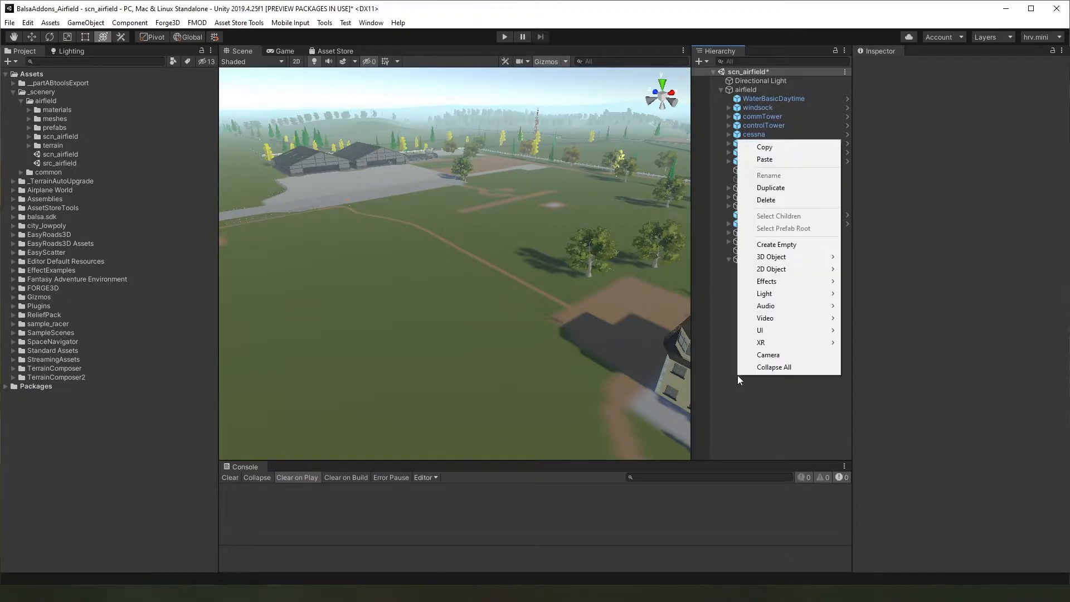
click(779, 245)
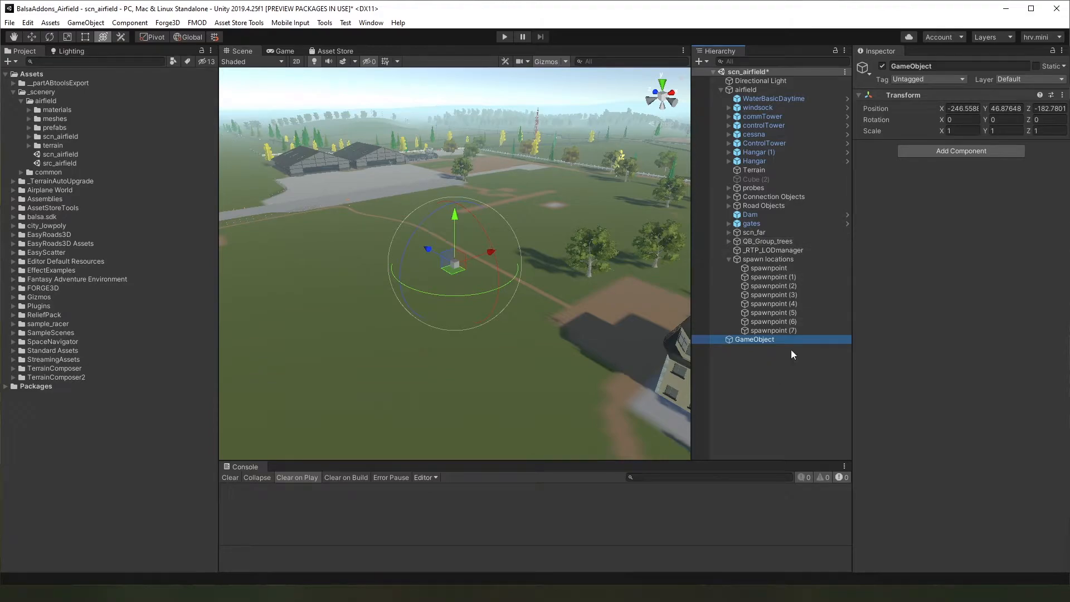
text(menu povs)
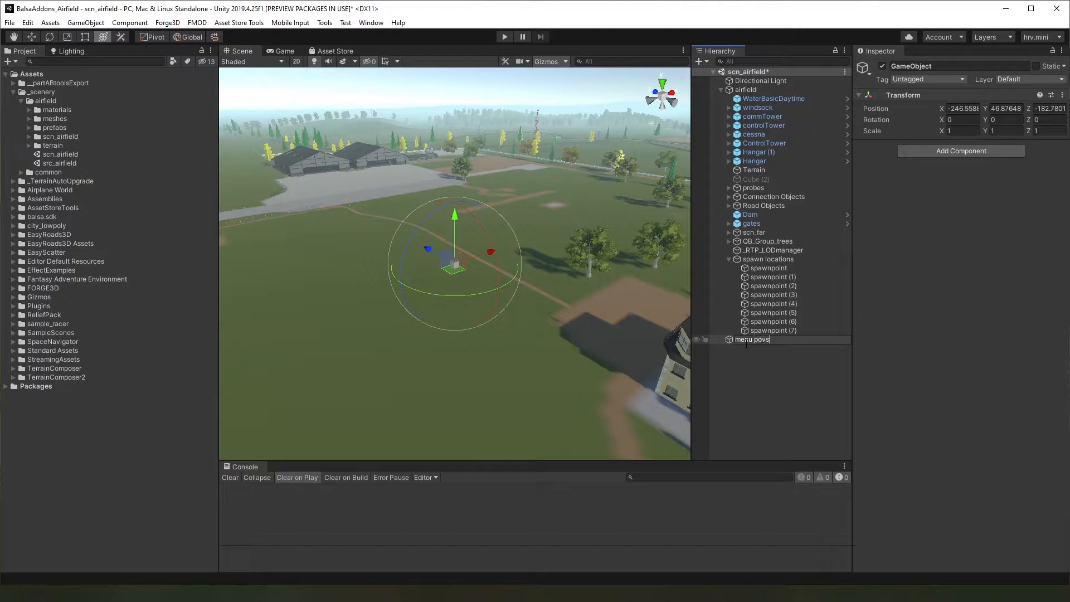
key(Return)
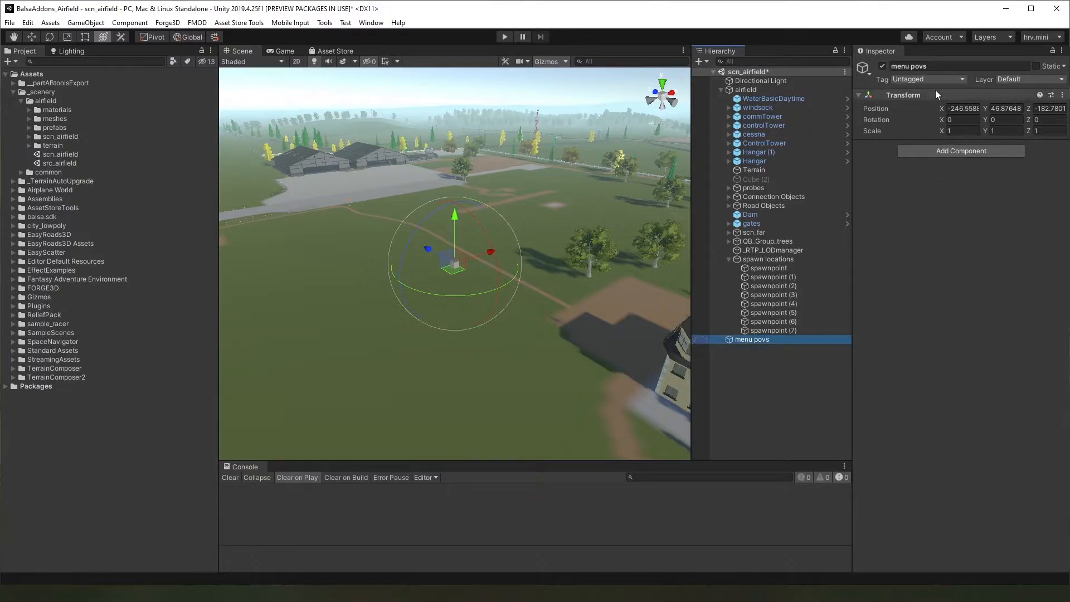
right_click(911, 96)
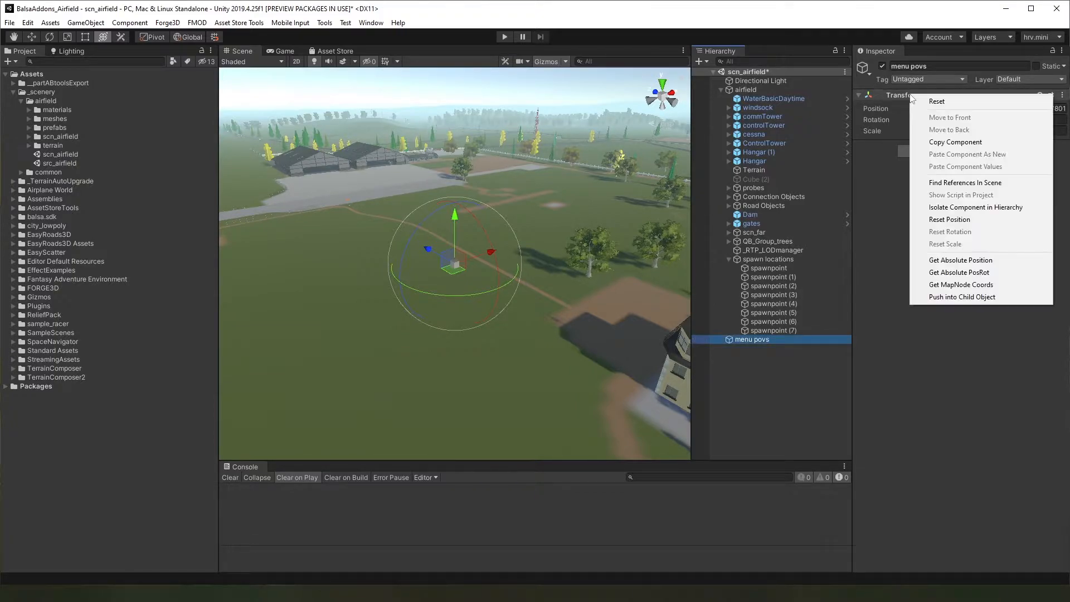
click(951, 221)
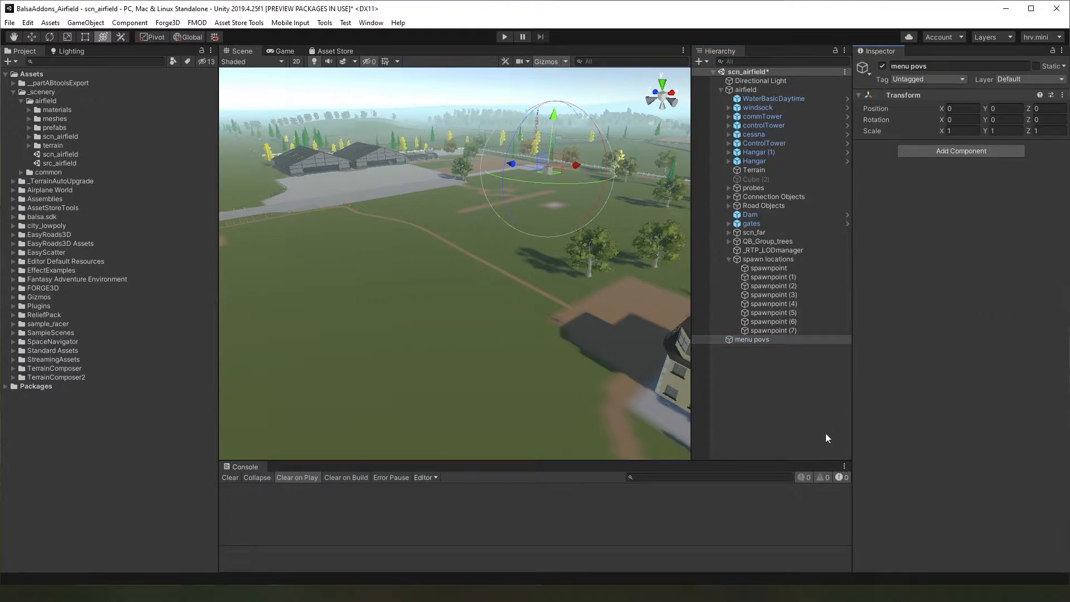
Create an empty child named pov0 under menu povs and add the Scn_Menu Viewpoint component to it
right_click(756, 342)
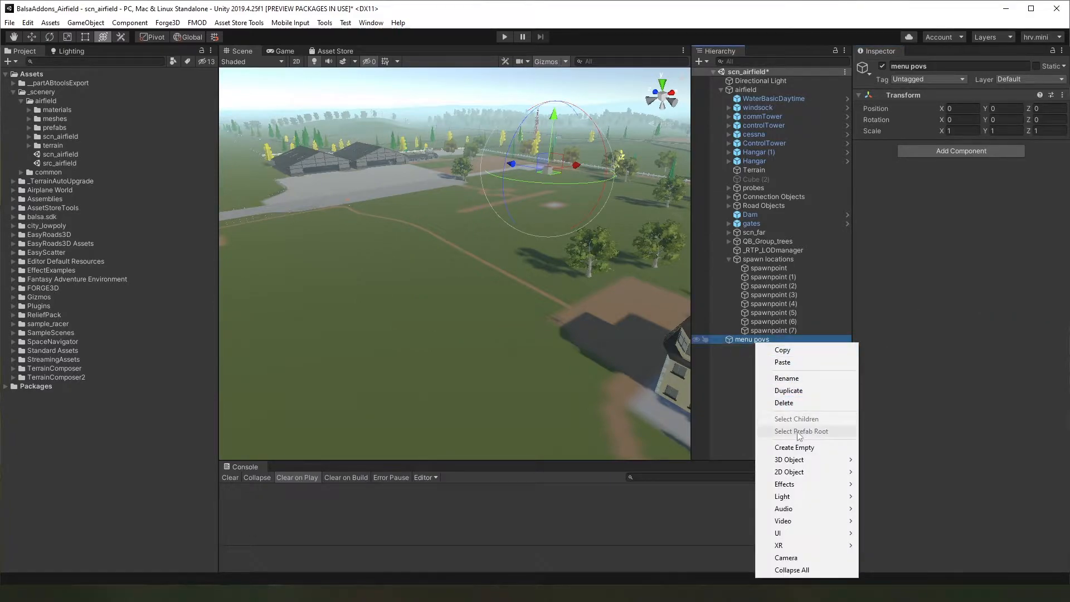
click(783, 448)
click(773, 350)
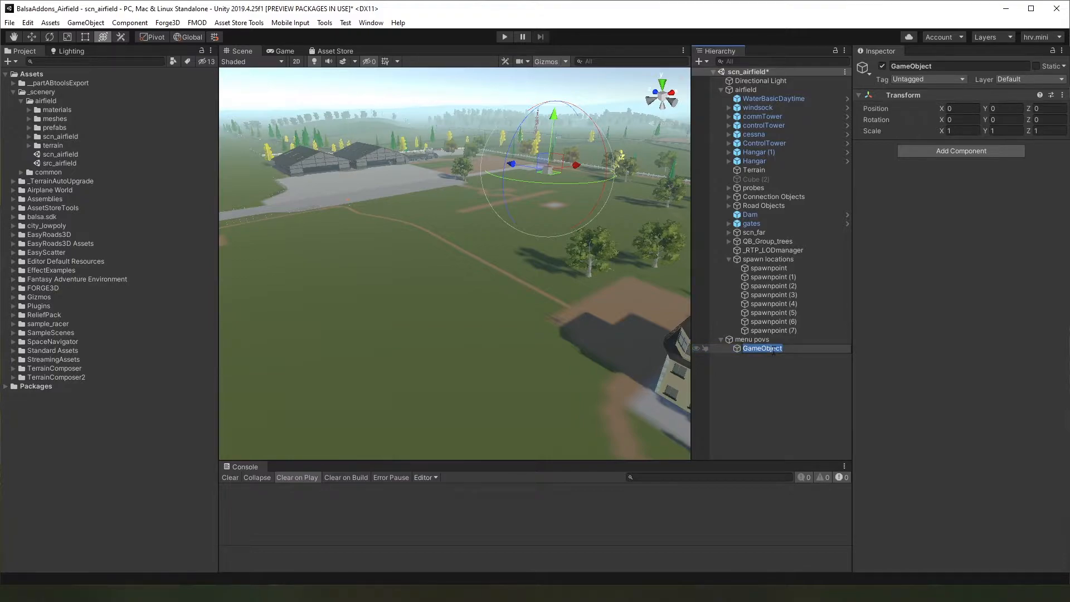
text(pov0)
key(Return)
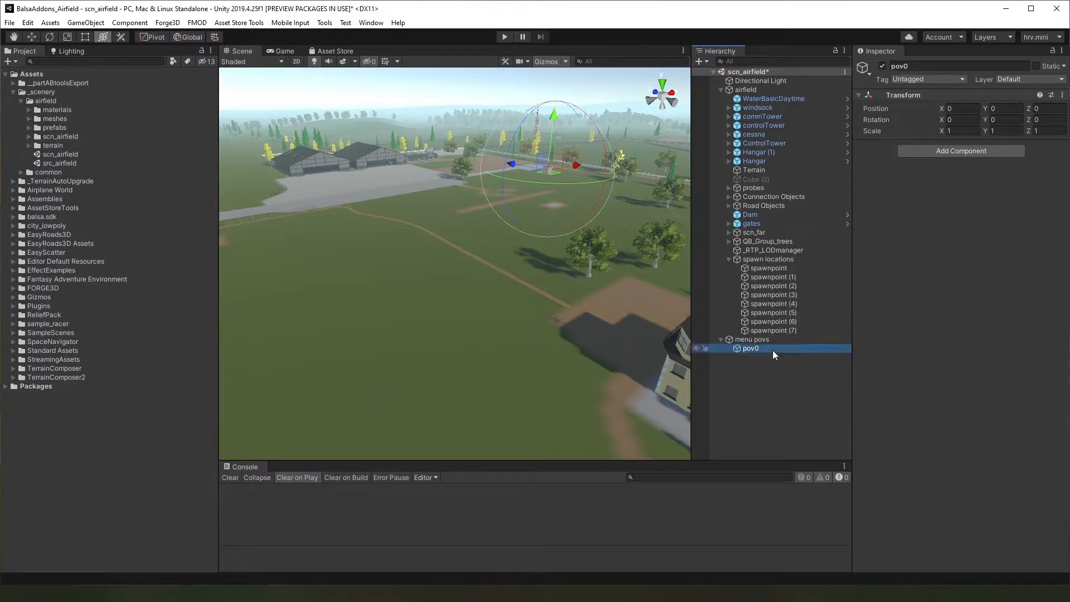
click(938, 150)
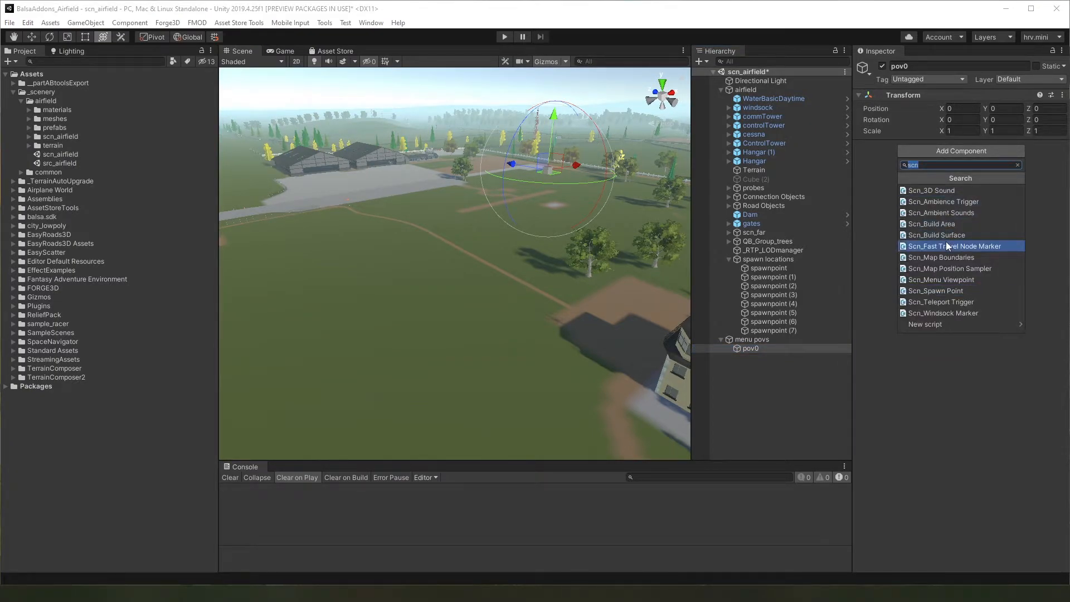
click(955, 280)
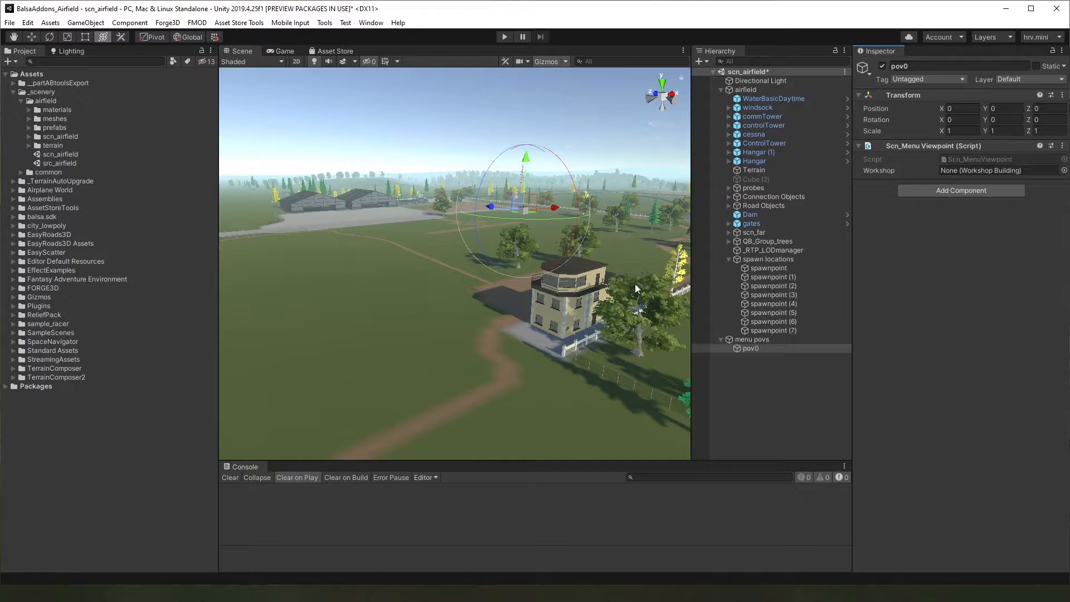
Align pov0 with the current scene view overlooking the control tower and hangars
click(77, 23)
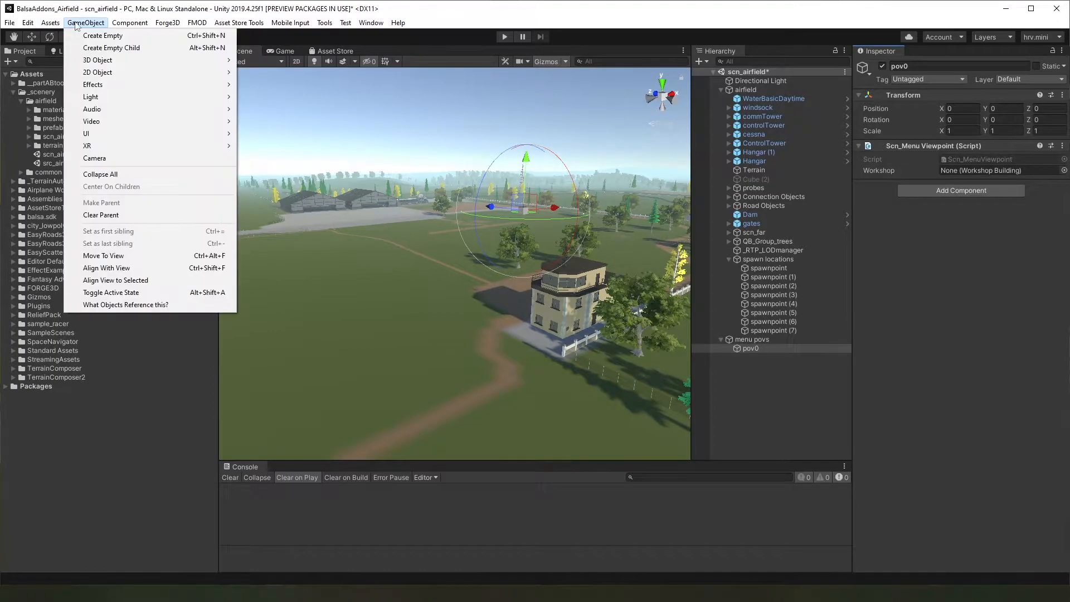
click(152, 270)
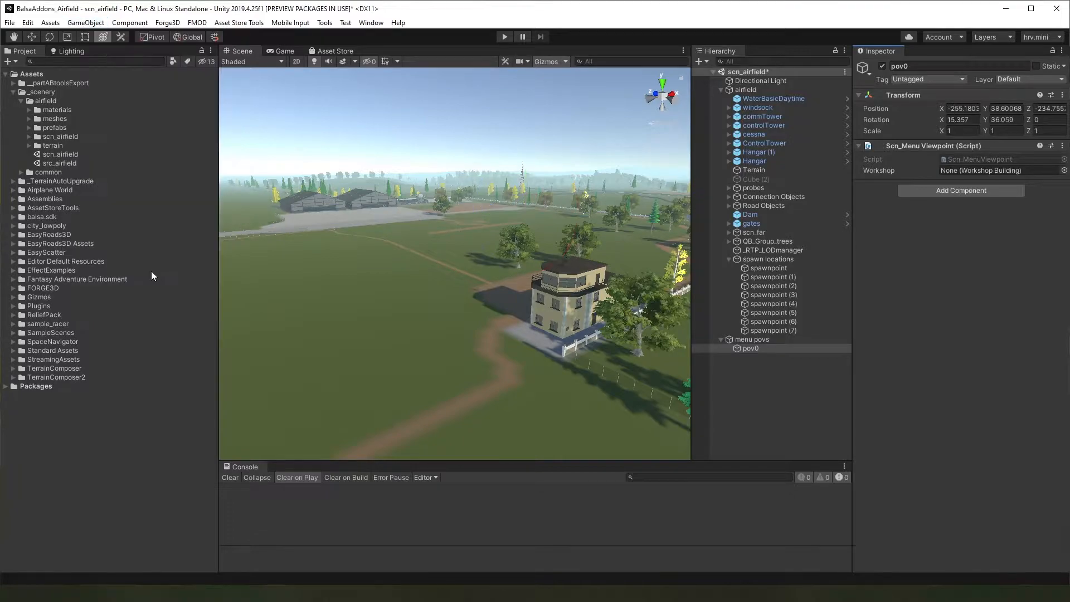
key(f)
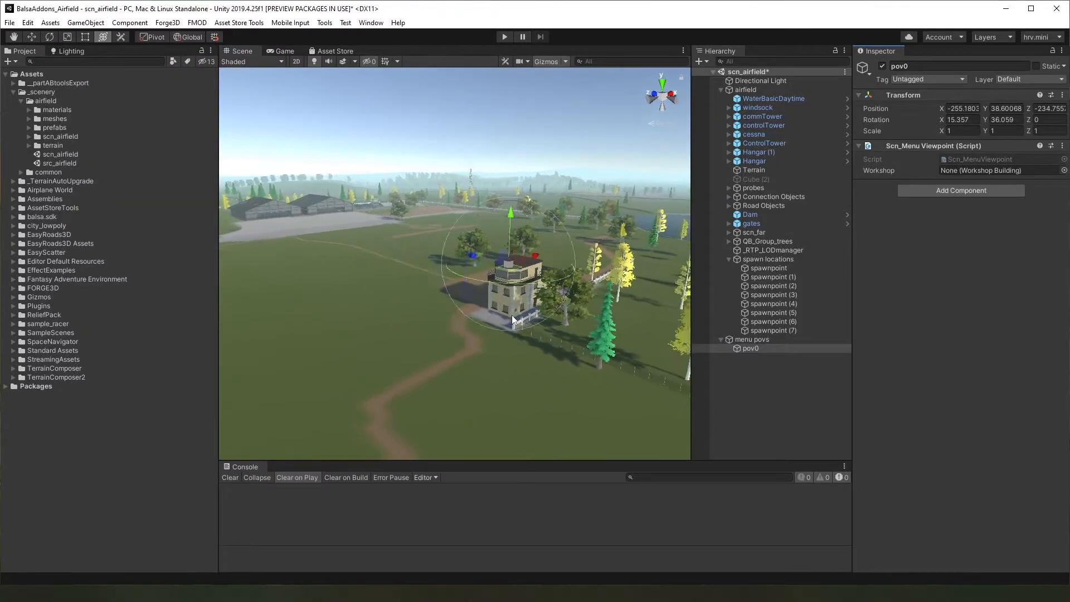
Create a second empty child named pov1 under menu povs
alt+drag(512, 316, 468, 267)
right_drag(468, 266, 506, 268)
scroll(506, 263, up, 5)
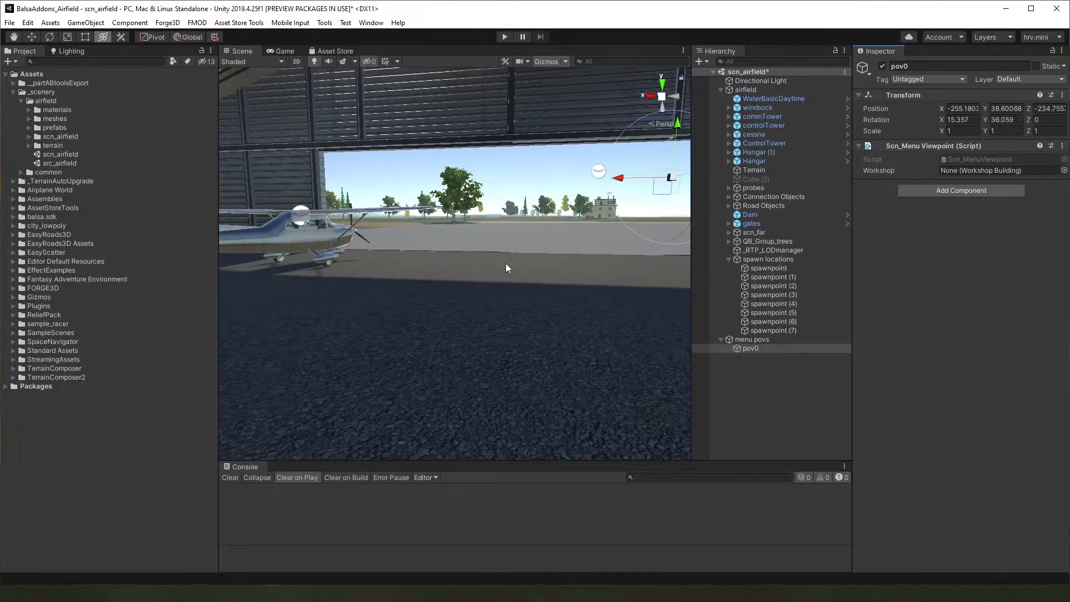
right_drag(504, 264, 506, 245)
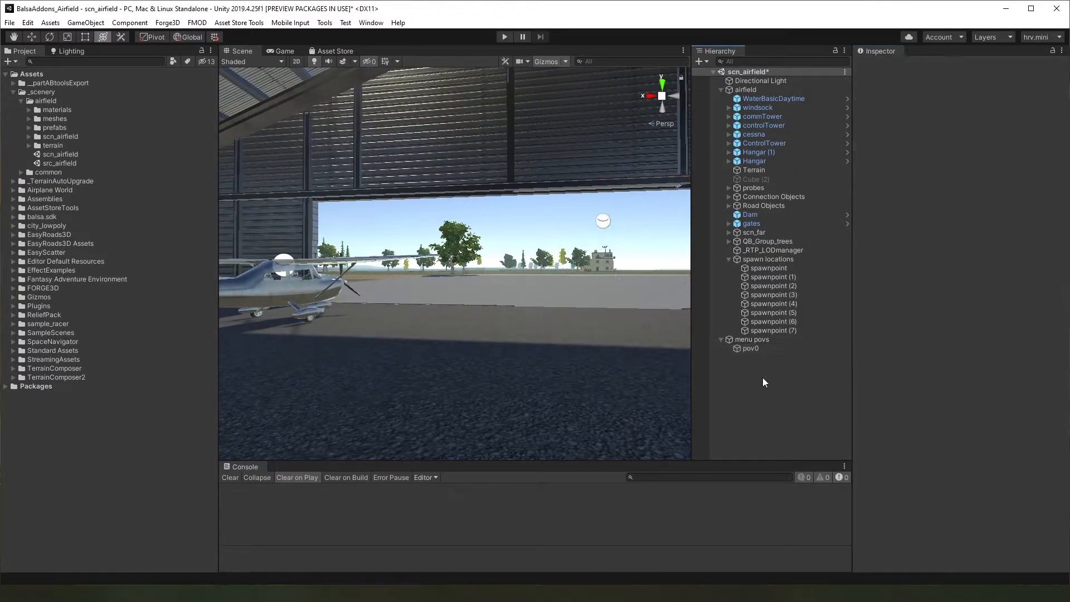
right_click(751, 339)
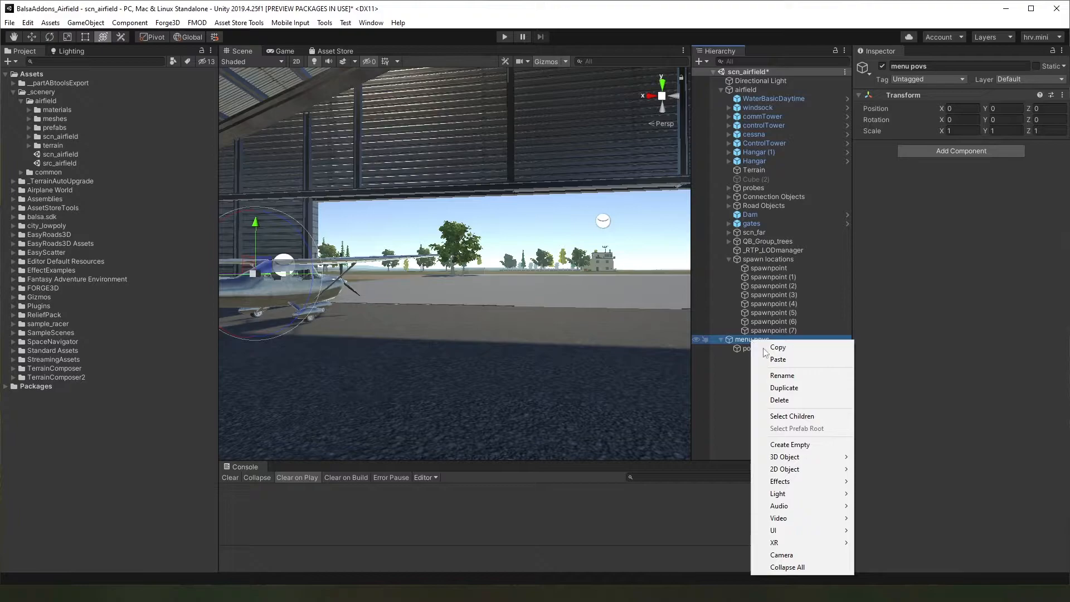
click(822, 443)
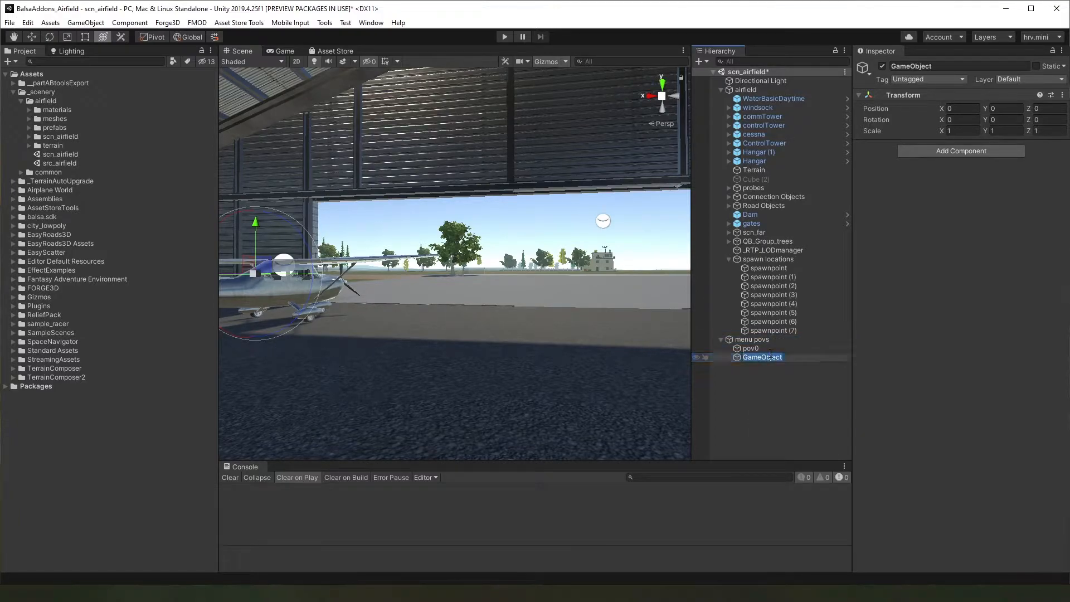
text(pov1)
key(Return)
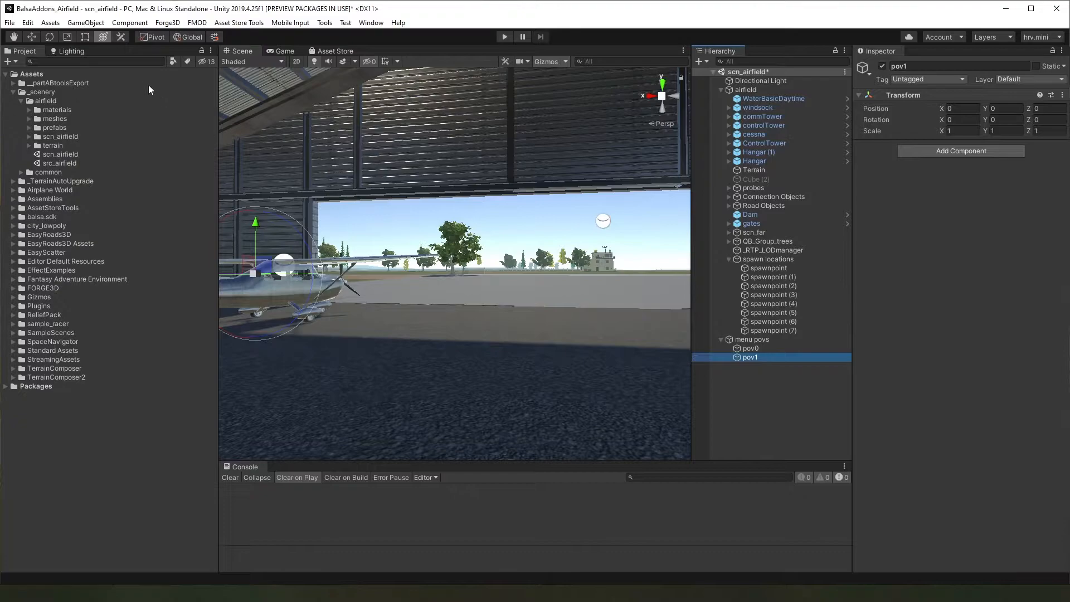
Align pov1 with the view looking out from inside the hangar and add the Scn_Menu Viewpoint component
click(90, 25)
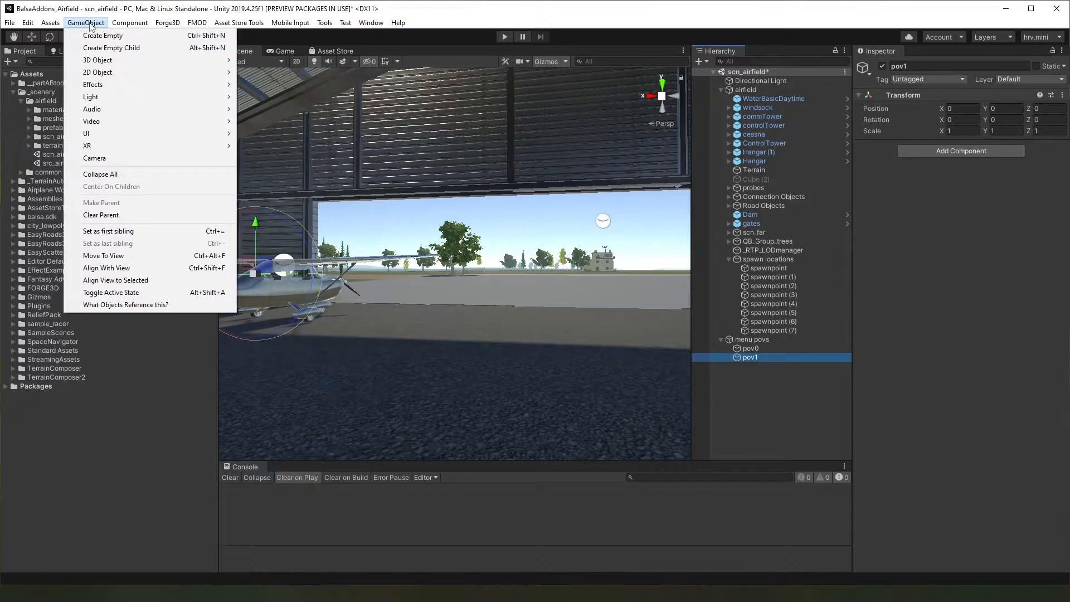
click(139, 270)
click(950, 151)
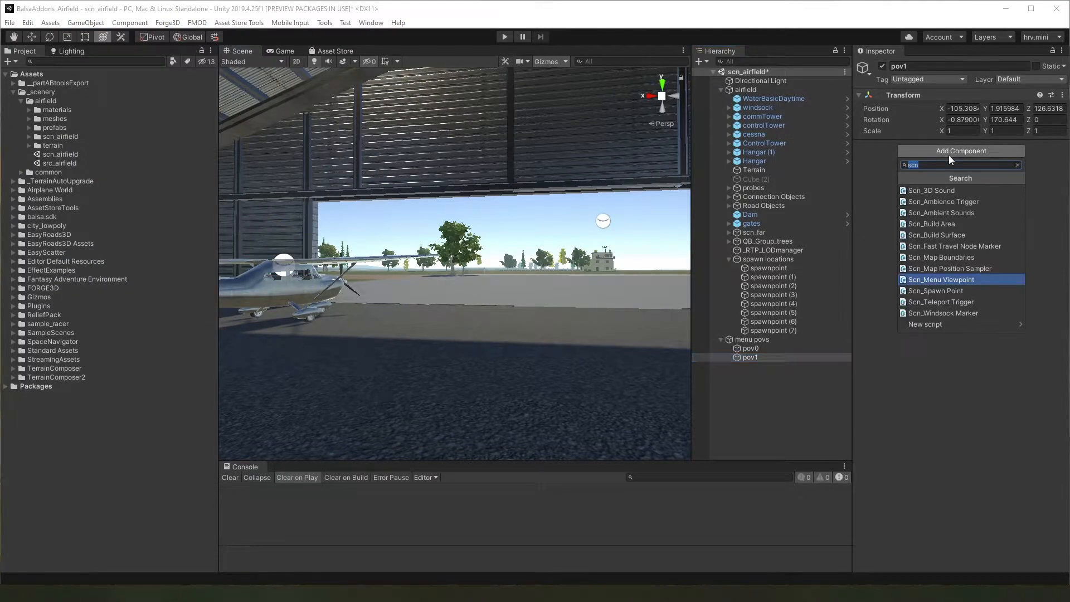
key(Escape)
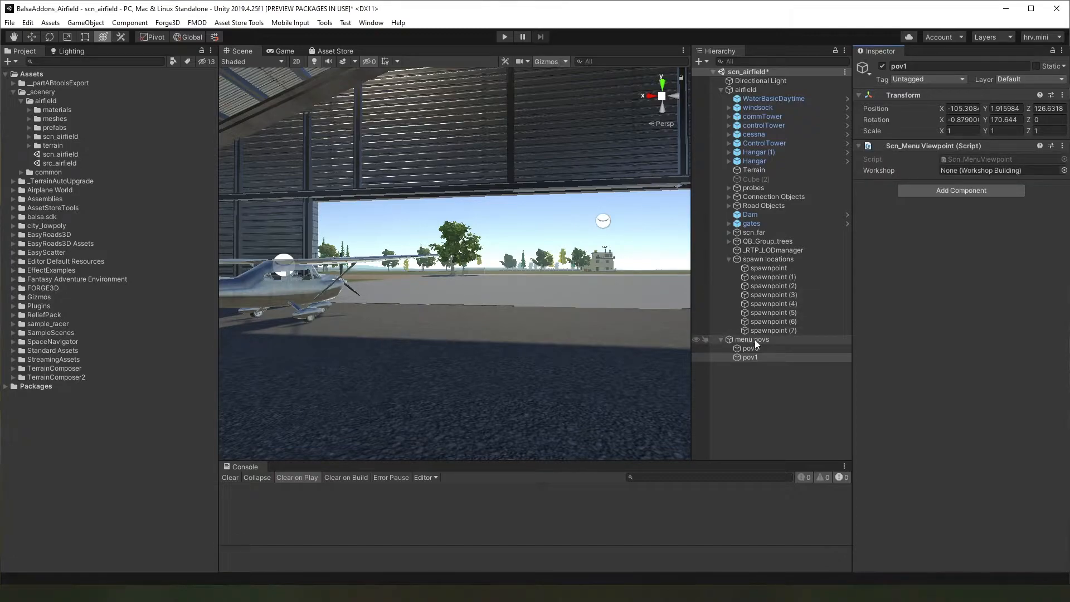
Move menu povs below spawn locations within the airfield object and select airfield to check its Float With Origin settings
click(726, 259)
drag(728, 284, 764, 262)
drag(763, 263, 751, 91)
click(751, 91)
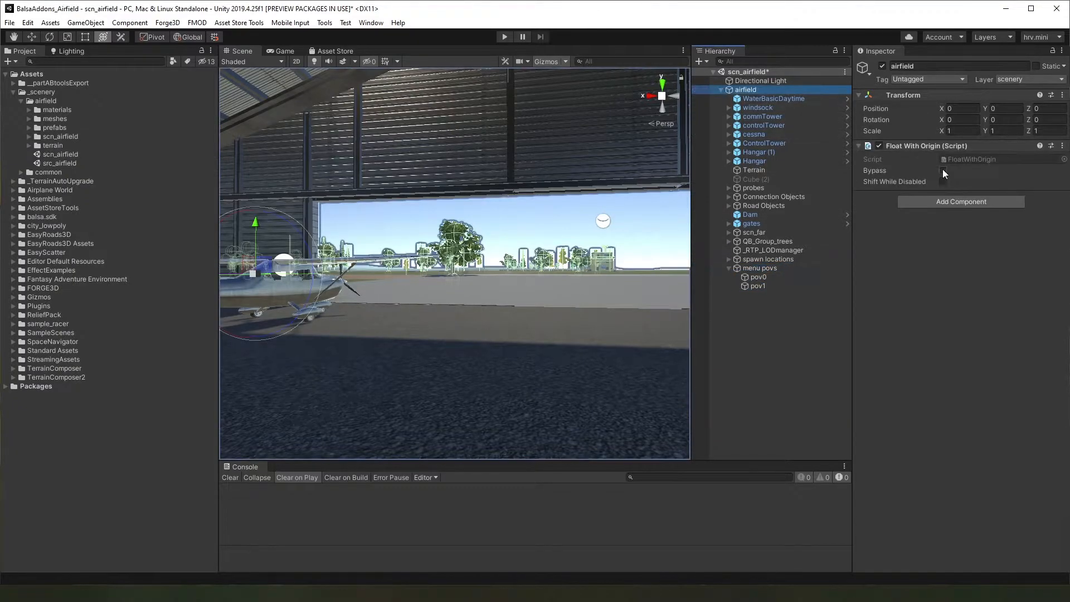
Collapse the menu povs object, clear the selection and open the AssetBundle Browser
click(729, 268)
click(743, 313)
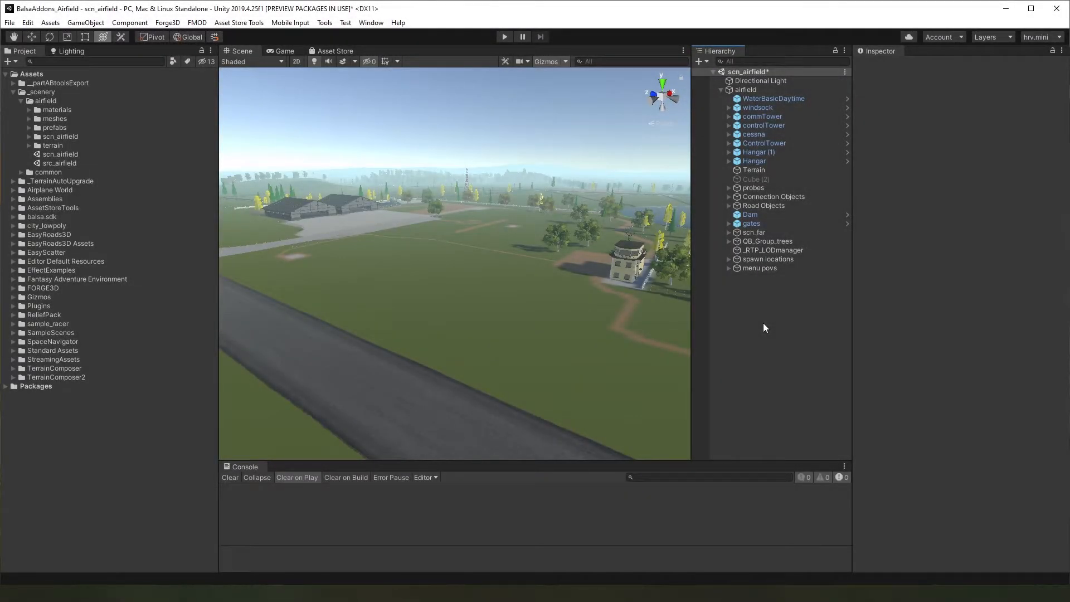
click(372, 23)
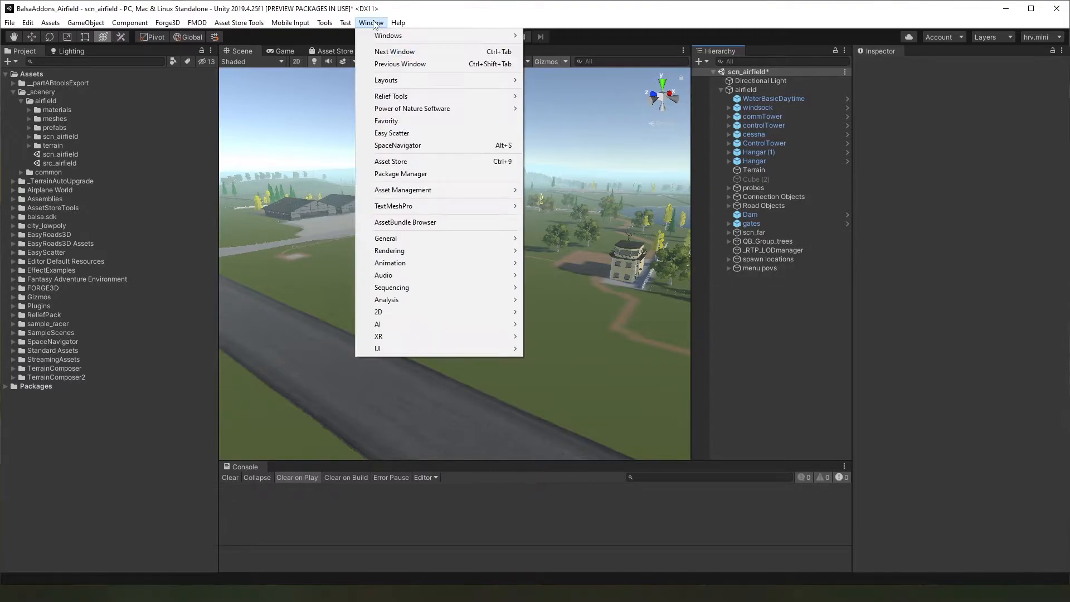
click(401, 222)
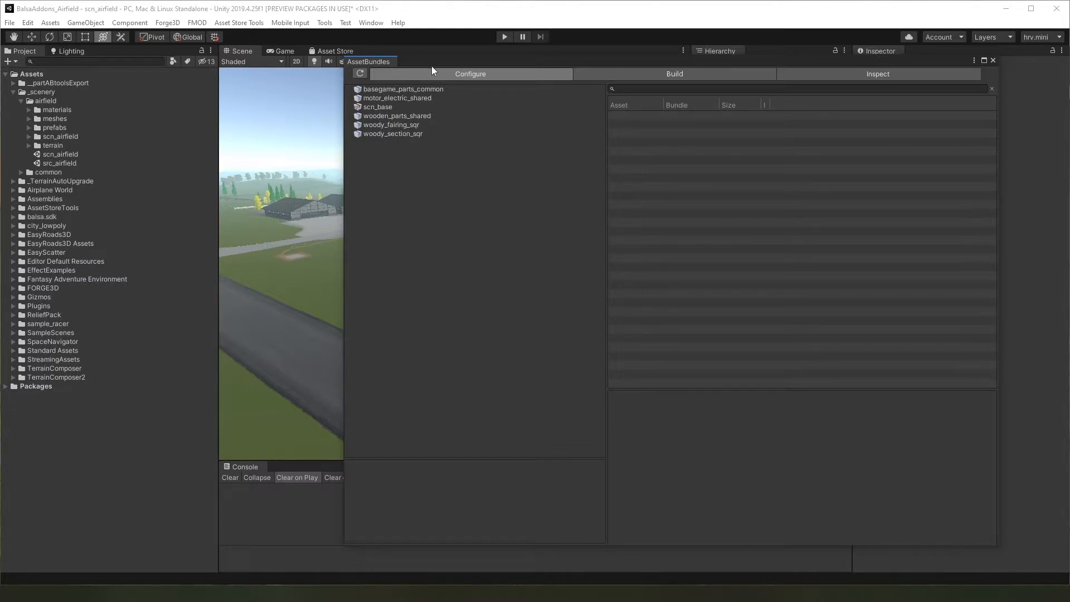
drag(430, 60, 429, 75)
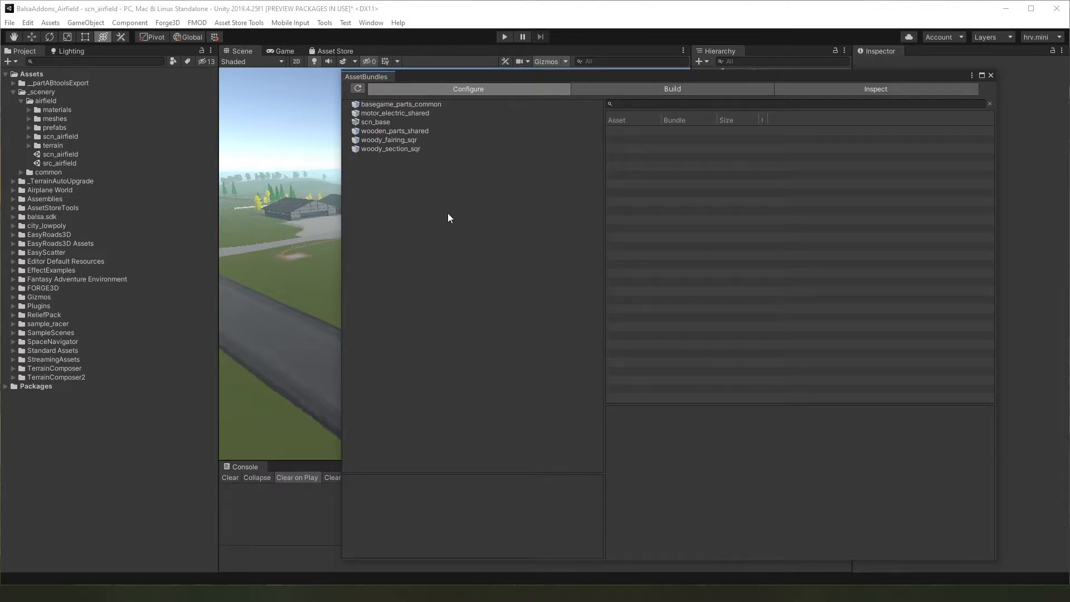
Delete all six existing asset bundles, from basegame_parts_common through woody_section_sqr
click(416, 104)
click(414, 114)
click(414, 122)
click(414, 131)
click(415, 149)
click(414, 162)
click(427, 105)
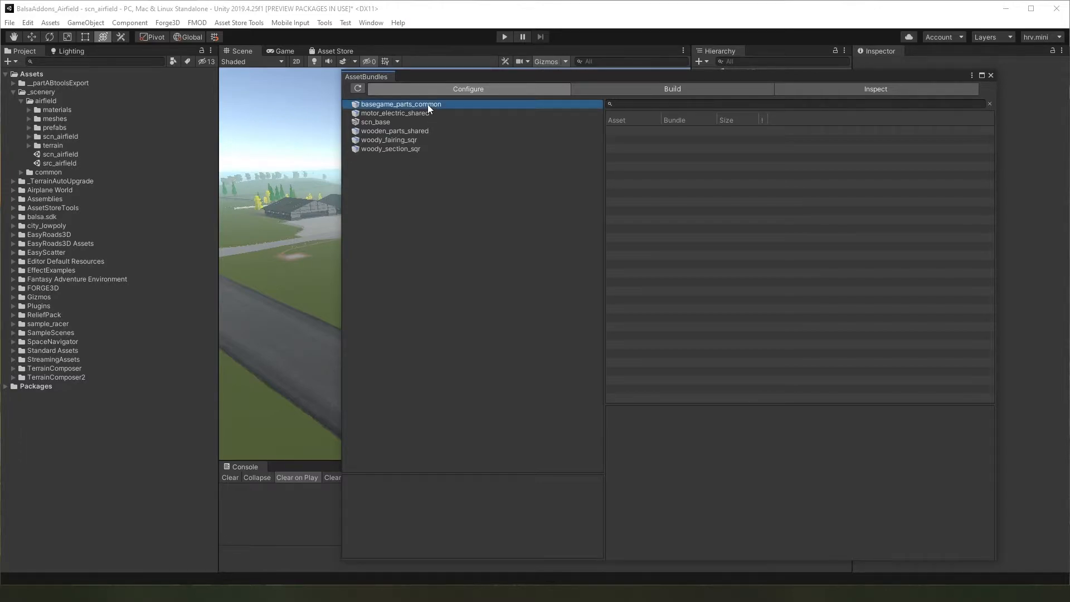
shift+click(393, 149)
right_click(394, 151)
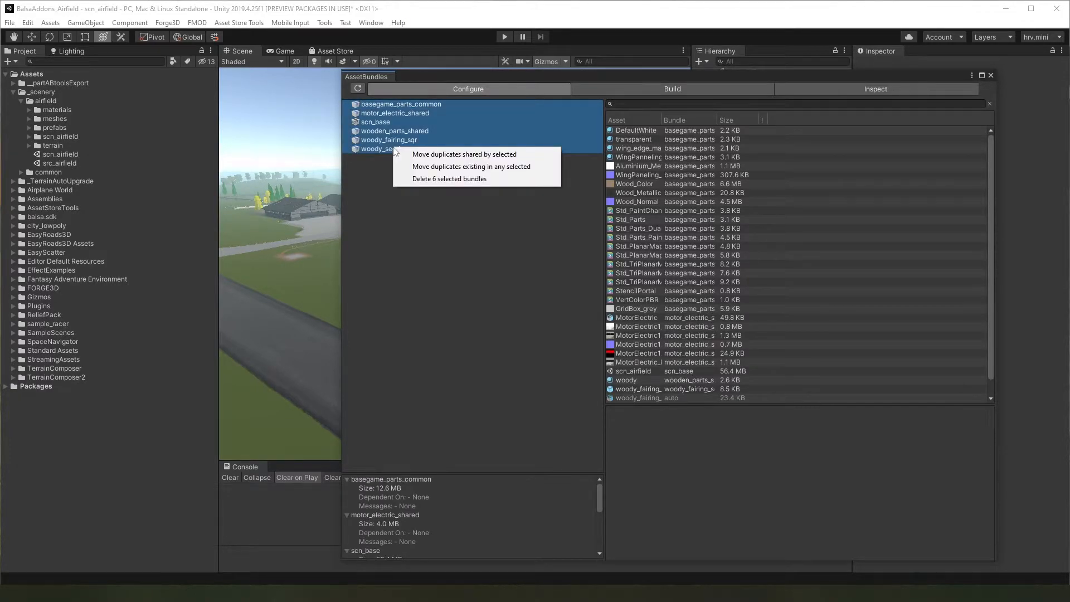
click(422, 178)
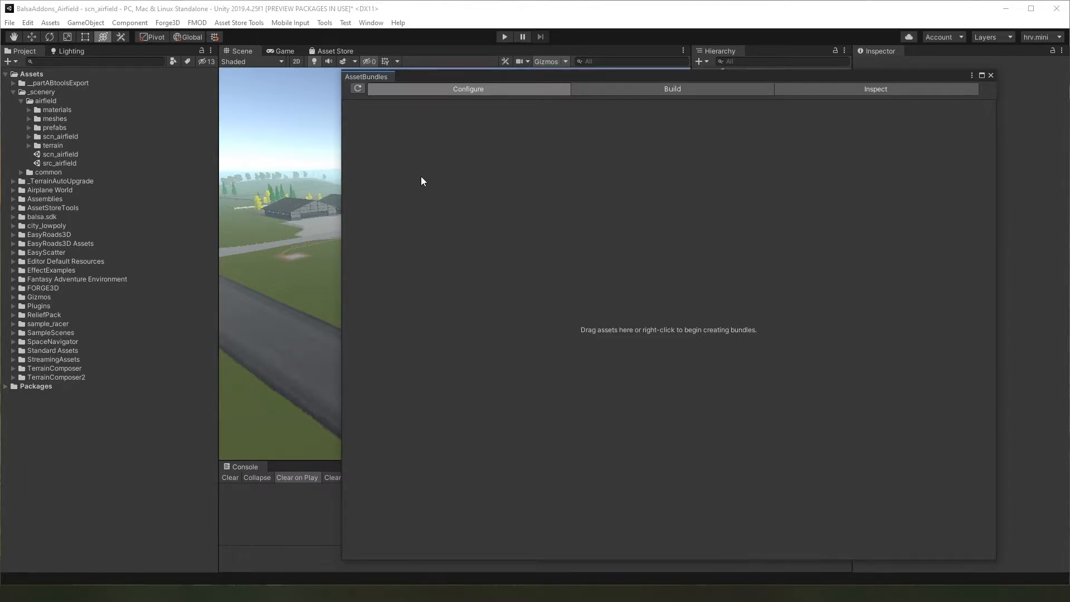
Create an asset bundle from the scn_airfield scene and look through the assets it includes
drag(59, 162, 442, 194)
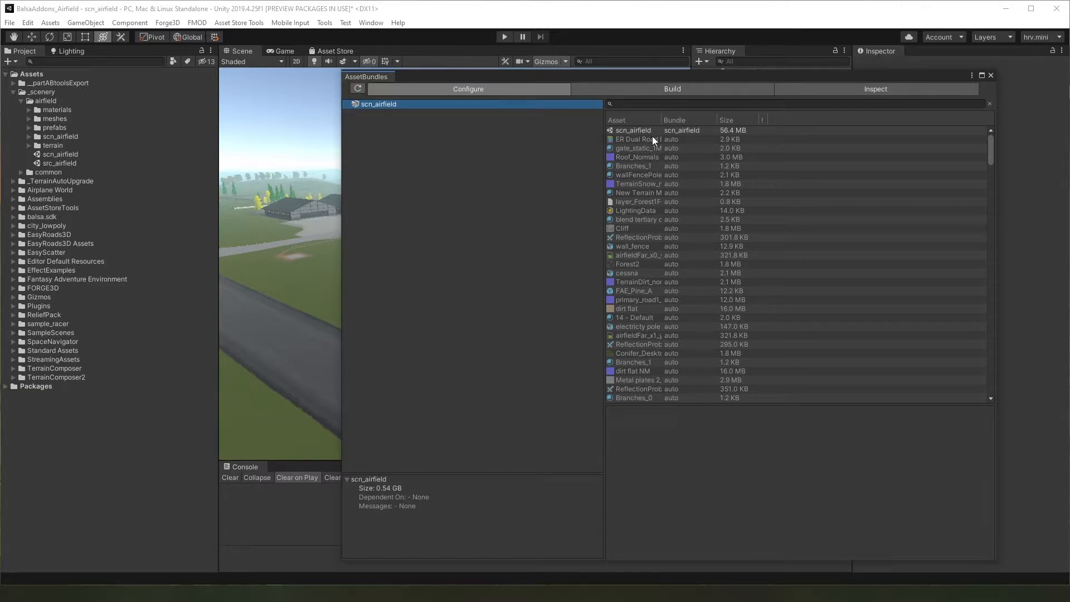
scroll(659, 292, down, 10)
scroll(659, 300, down, 10)
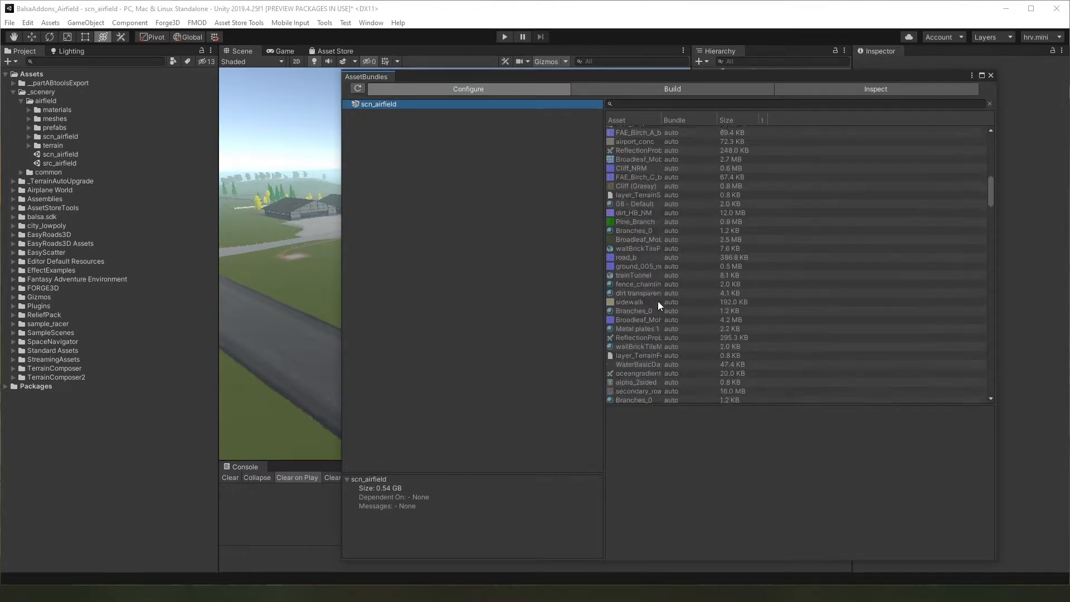
scroll(658, 304, down, 10)
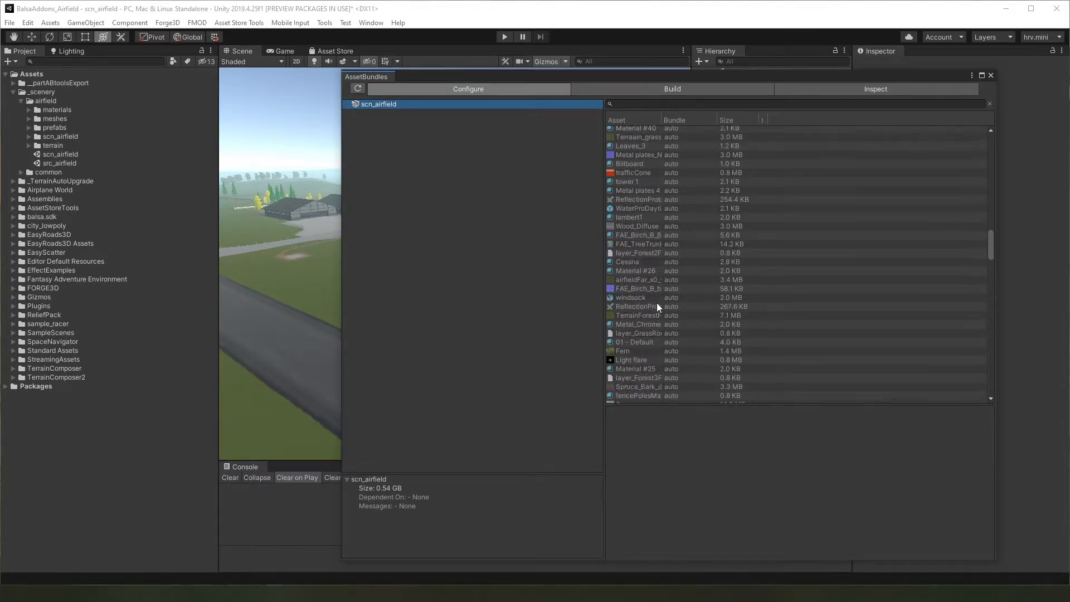
scroll(656, 313, down, 5)
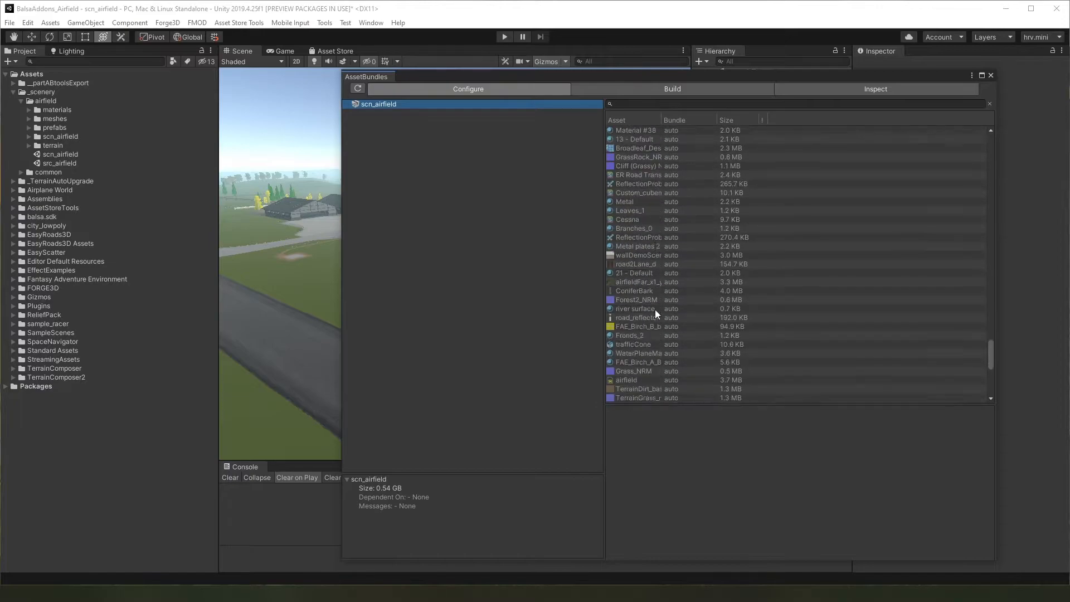
scroll(653, 381, up, 20)
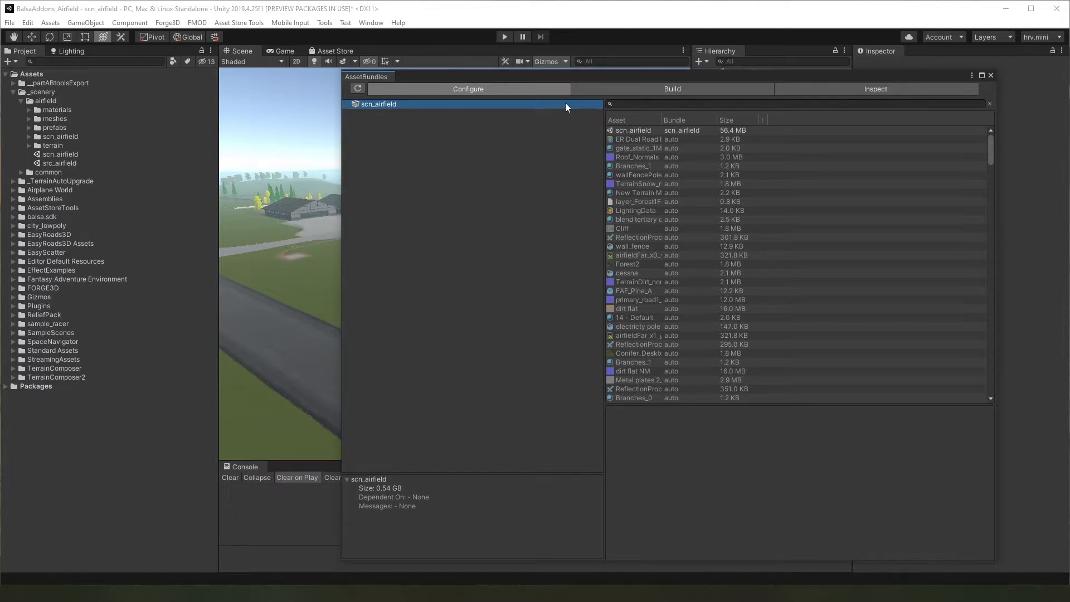
Set the asset bundle build target to Standalone Windows 64
click(592, 92)
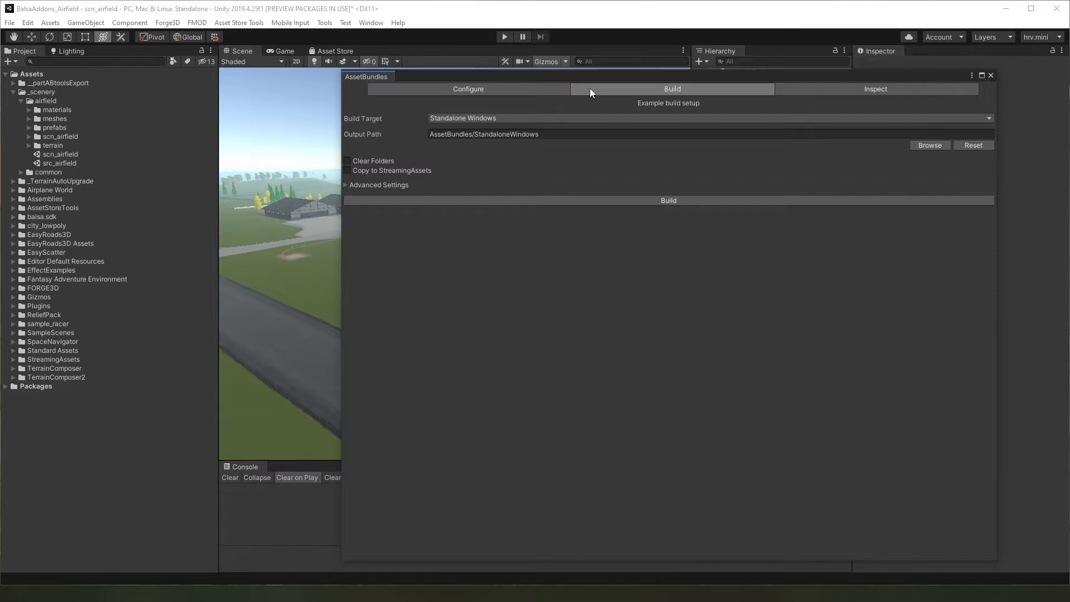
click(573, 118)
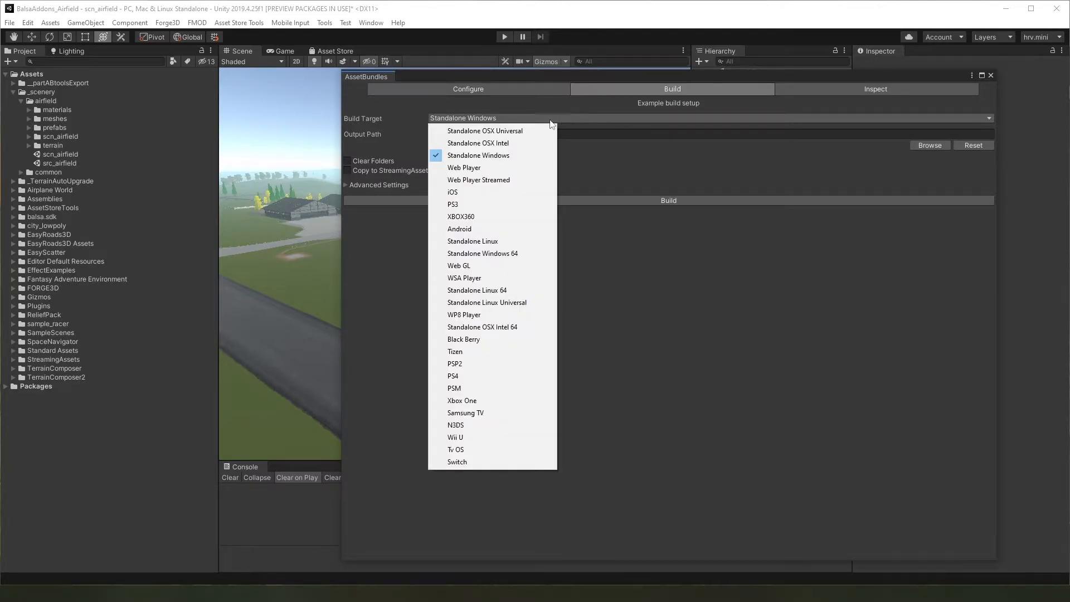
click(530, 253)
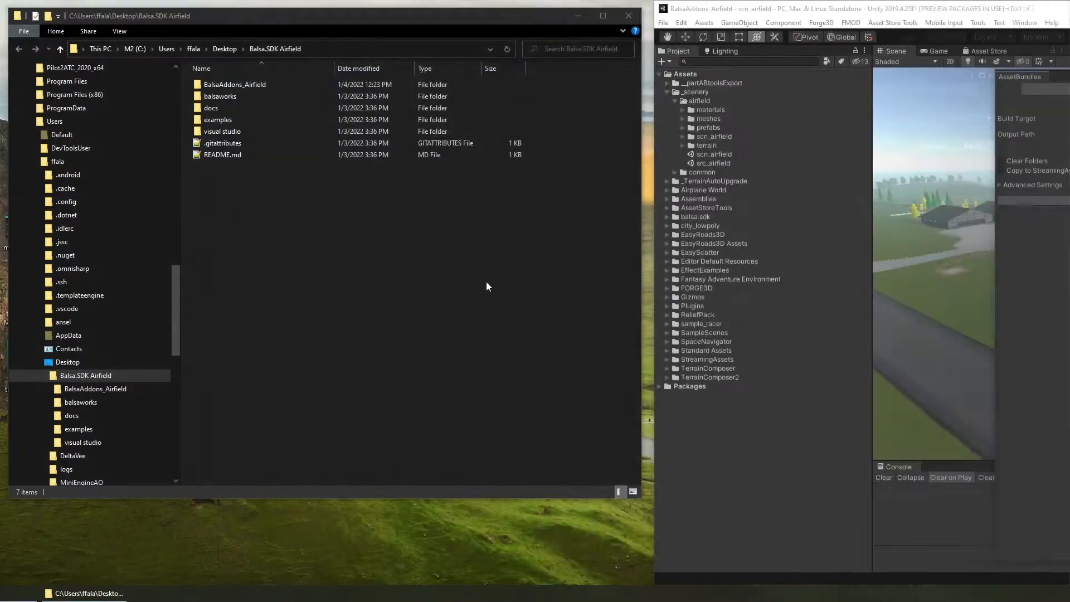
Switch to File Explorer, create a folder named airfieldmod inside Balsa.SDK Airfield and open it
click(477, 280)
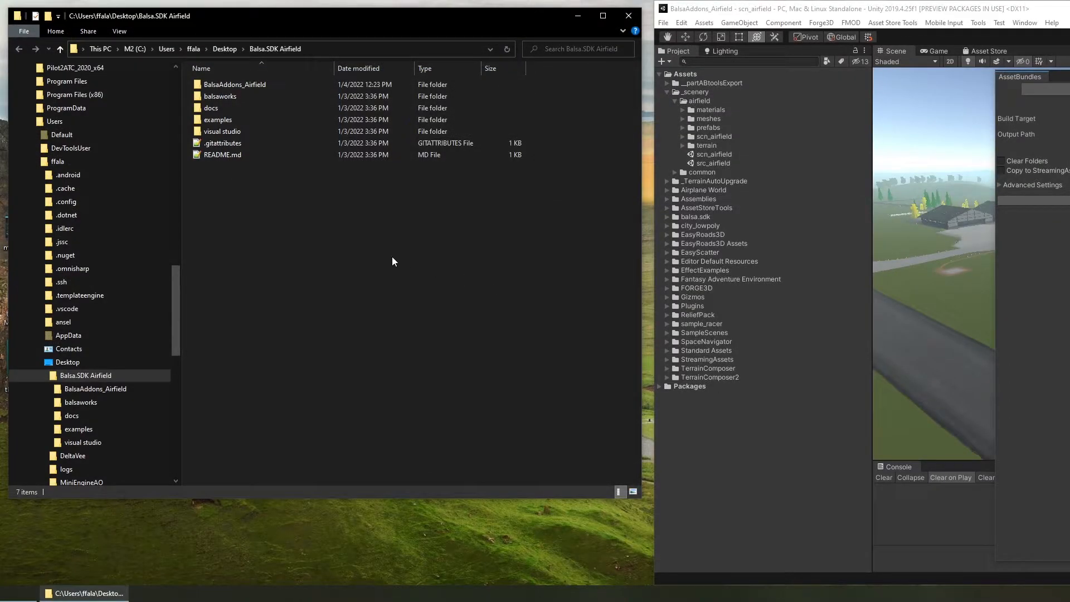
right_click(299, 263)
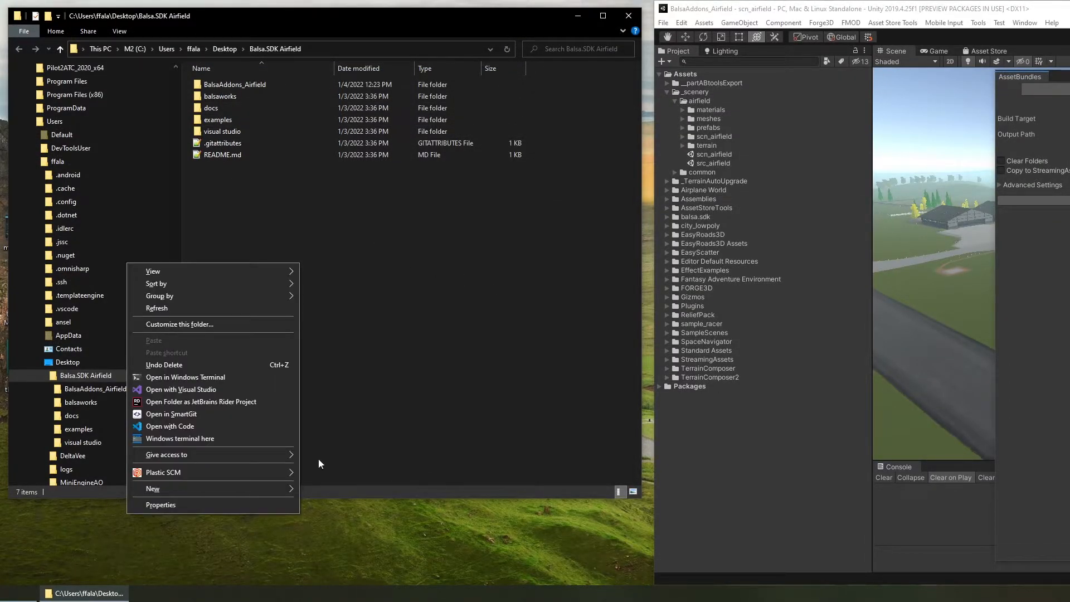
mouse_move(289, 489)
click(332, 486)
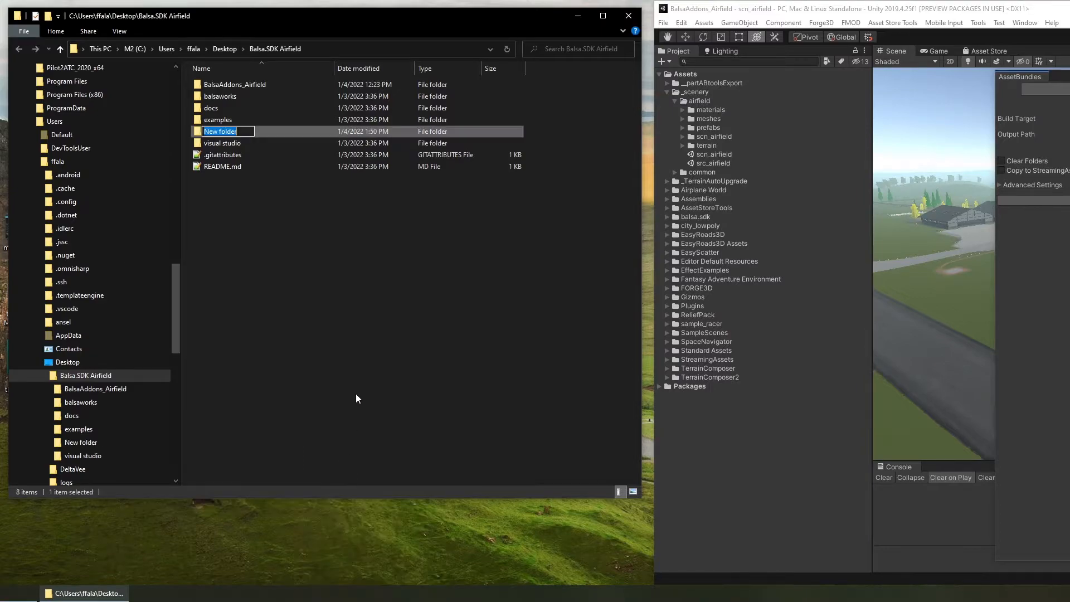
text(airfieldmod)
key(Return)
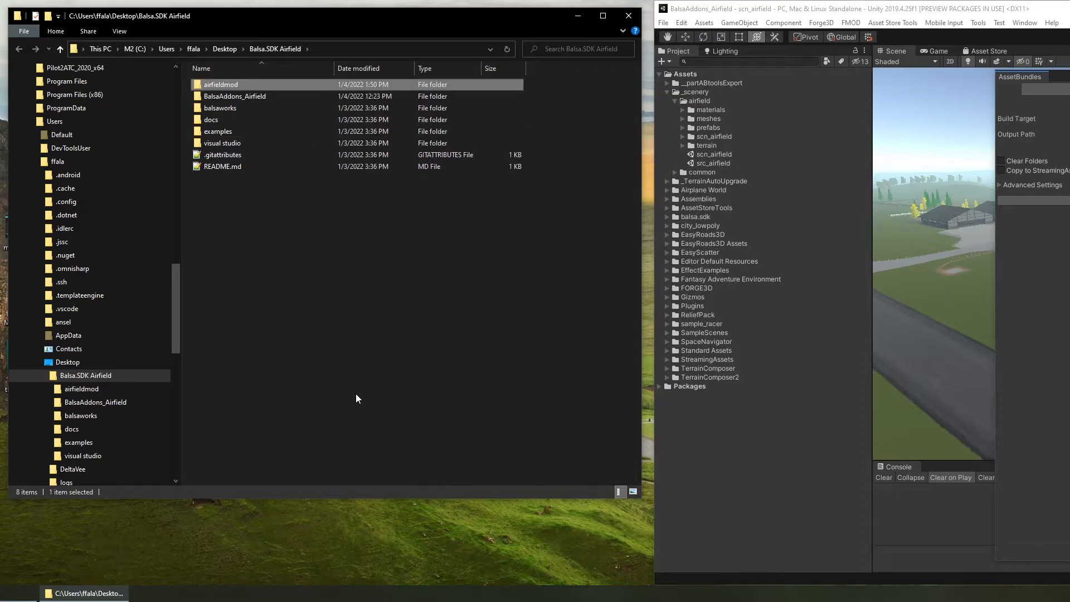
double_click(279, 83)
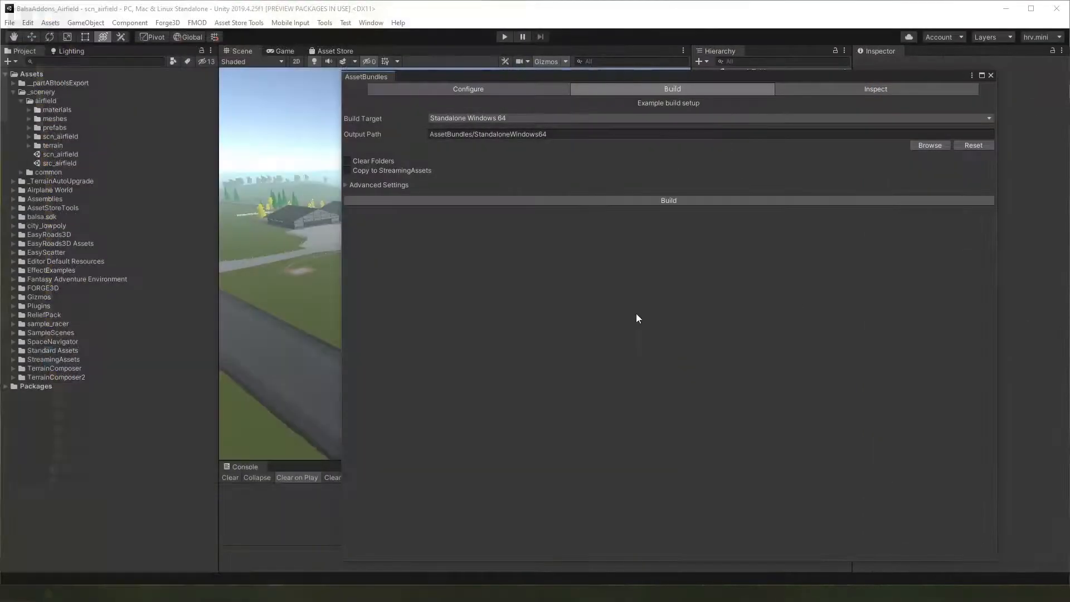
Back in Unity, set the bundle build's output path to the airfieldmod folder in Balsa.SDK Airfield
click(915, 144)
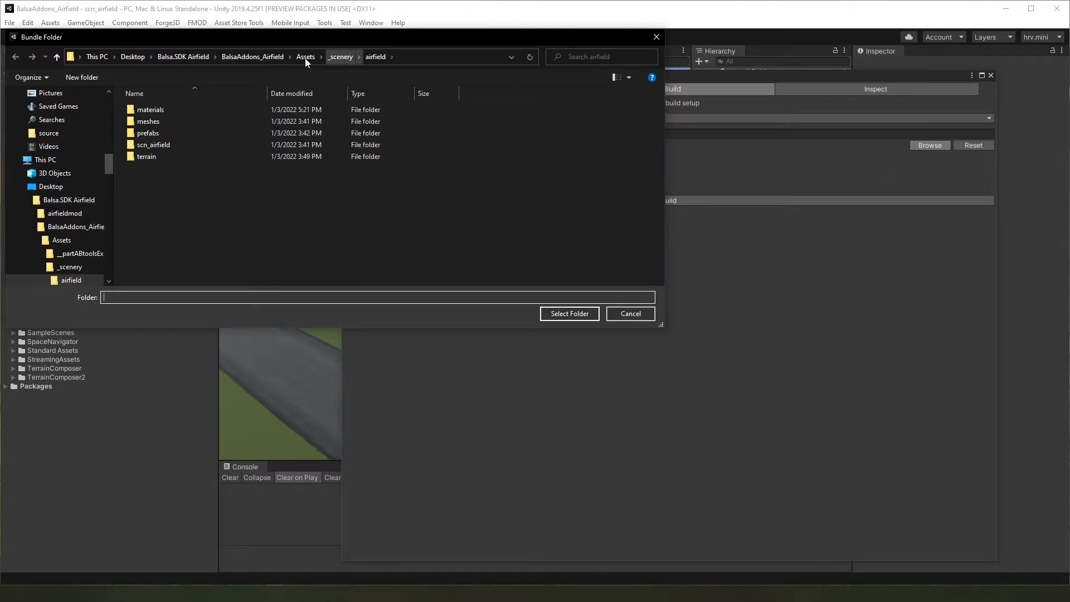
click(181, 55)
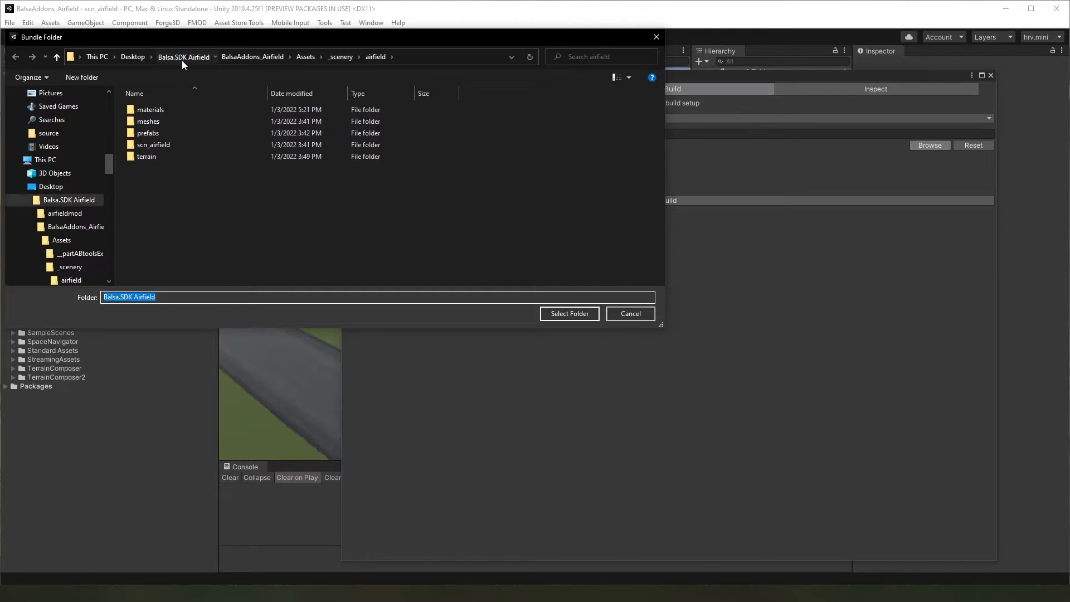
click(182, 110)
double_click(182, 109)
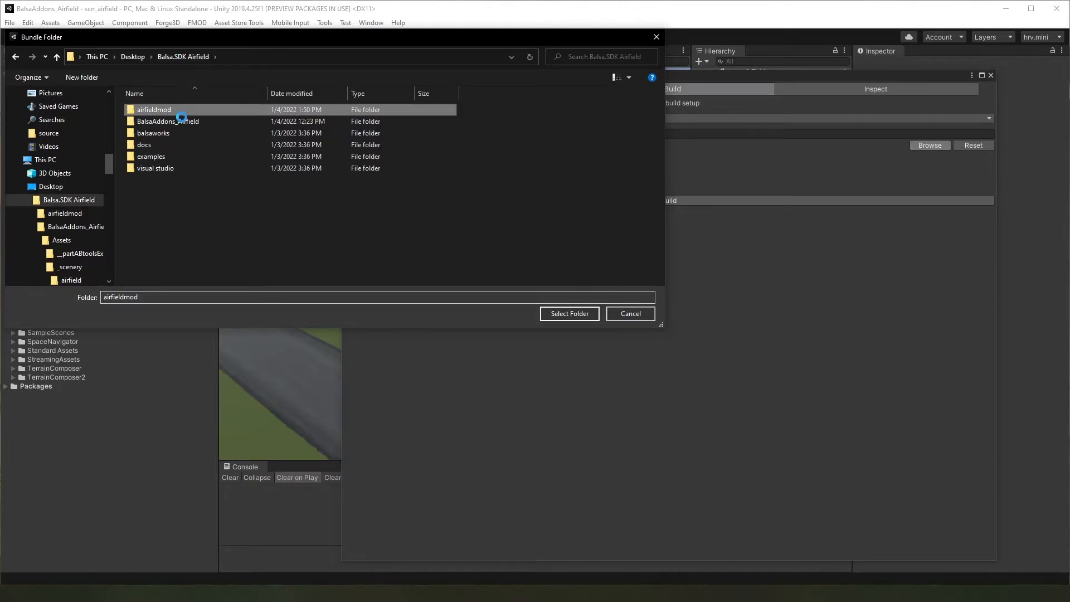
click(586, 314)
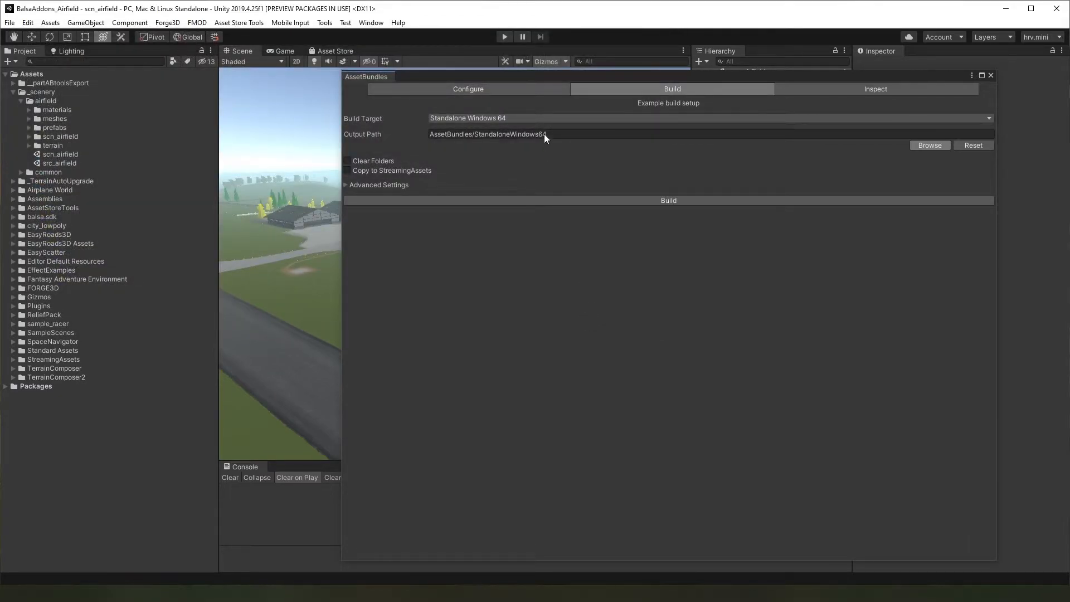
Copy the build output path, open Balsa Assetbundle Tools and paste the path as its output folder
click(573, 135)
drag(609, 139, 422, 134)
key(ctrl+c)
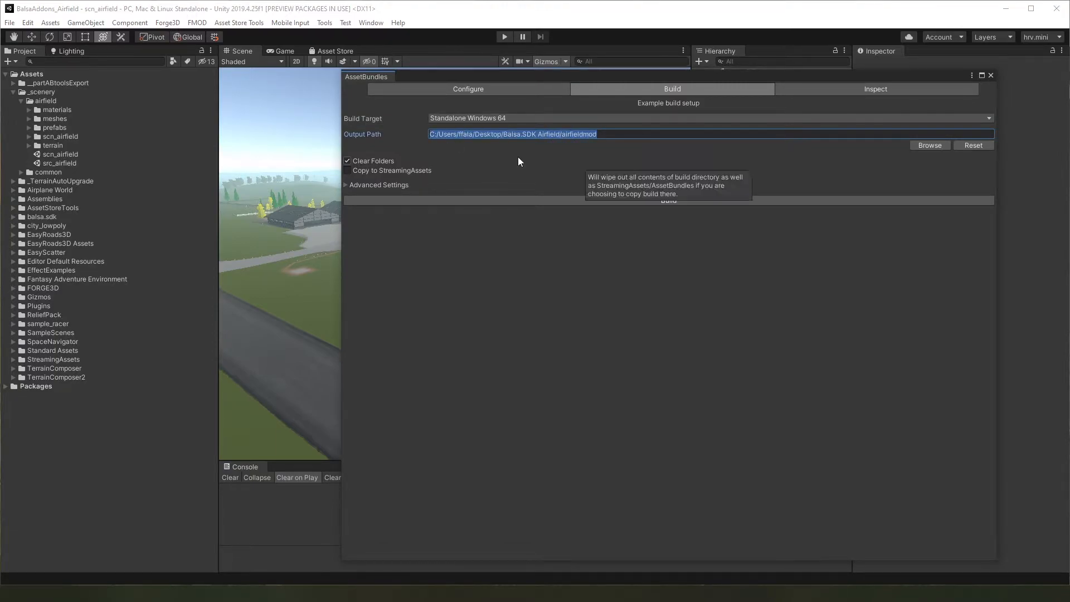
click(325, 23)
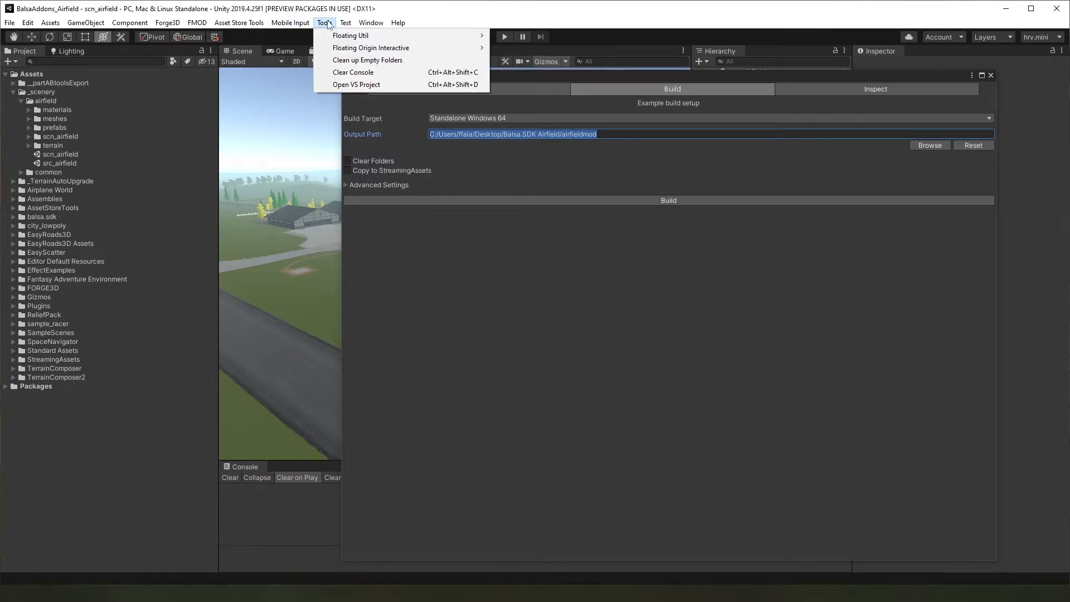
mouse_move(337, 48)
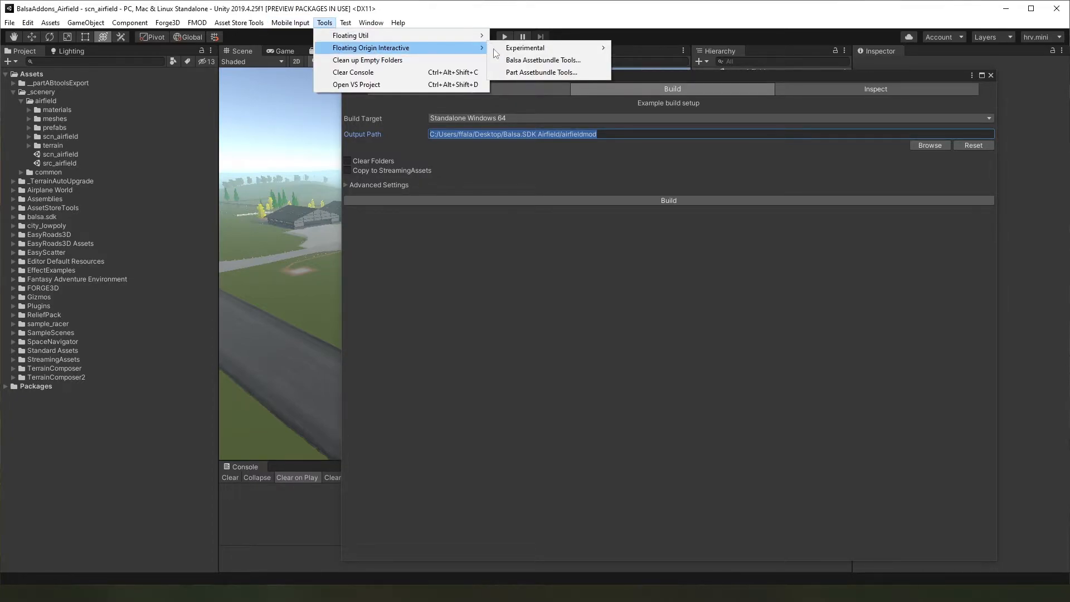
click(517, 65)
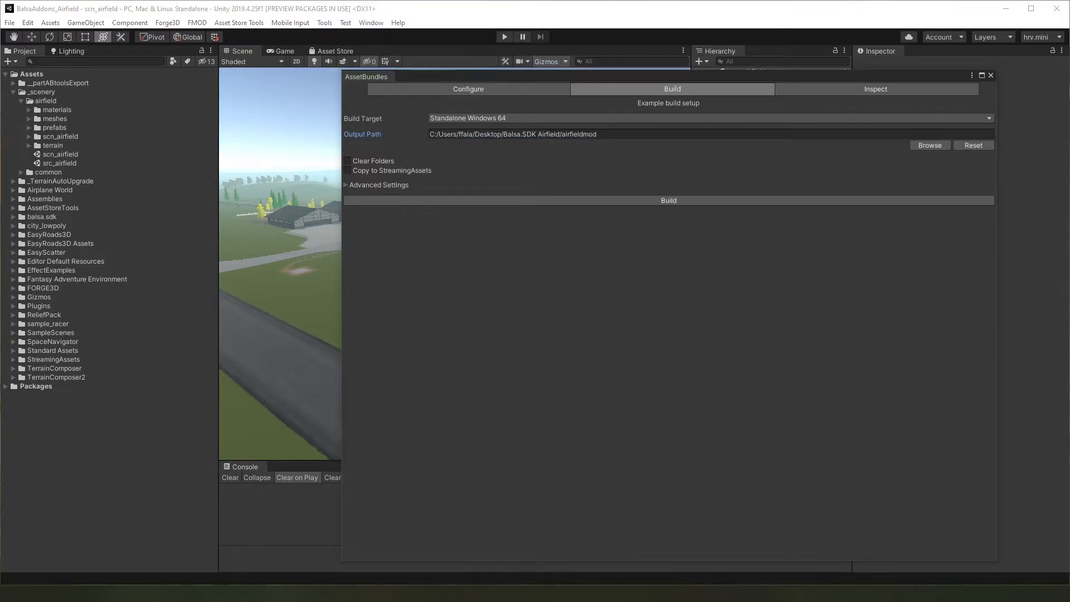
drag(440, 157, 434, 218)
click(418, 233)
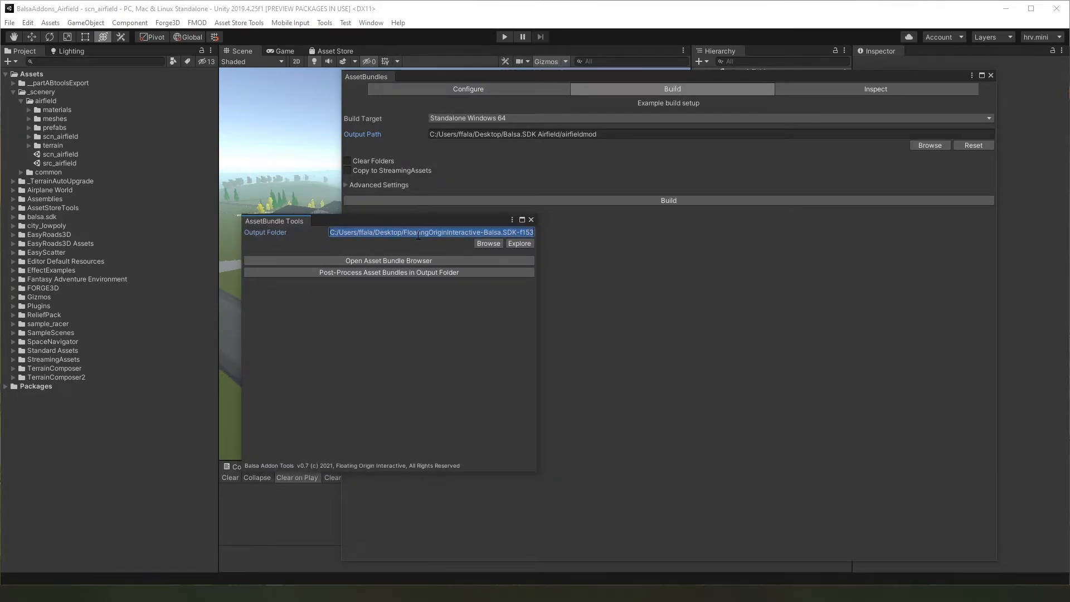
key(ctrl+v)
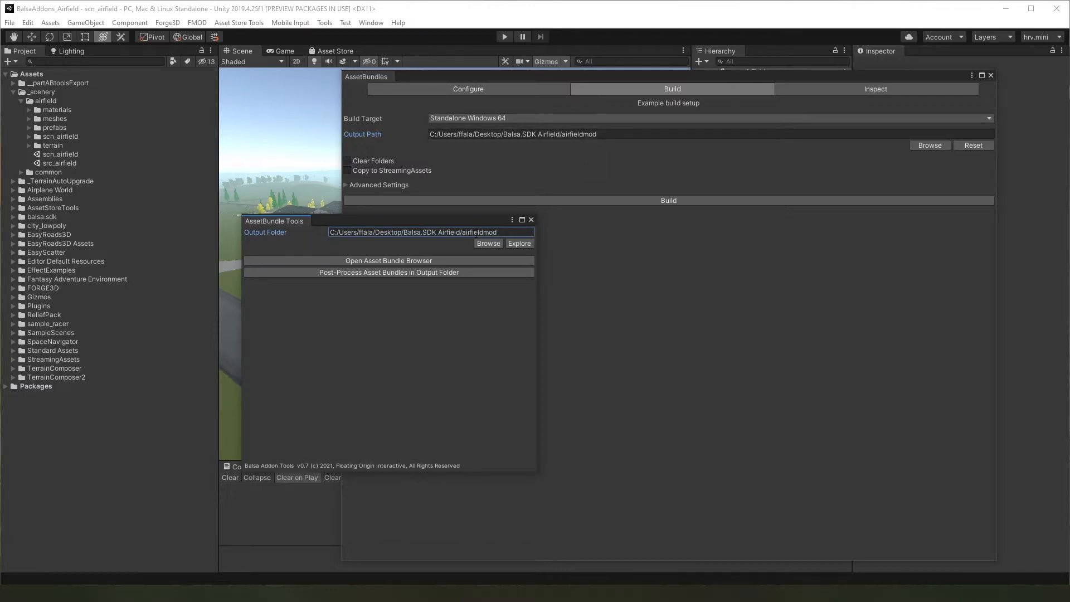
Set the bundle compression to No Compression in the advanced build settings and build the asset bundle
click(416, 186)
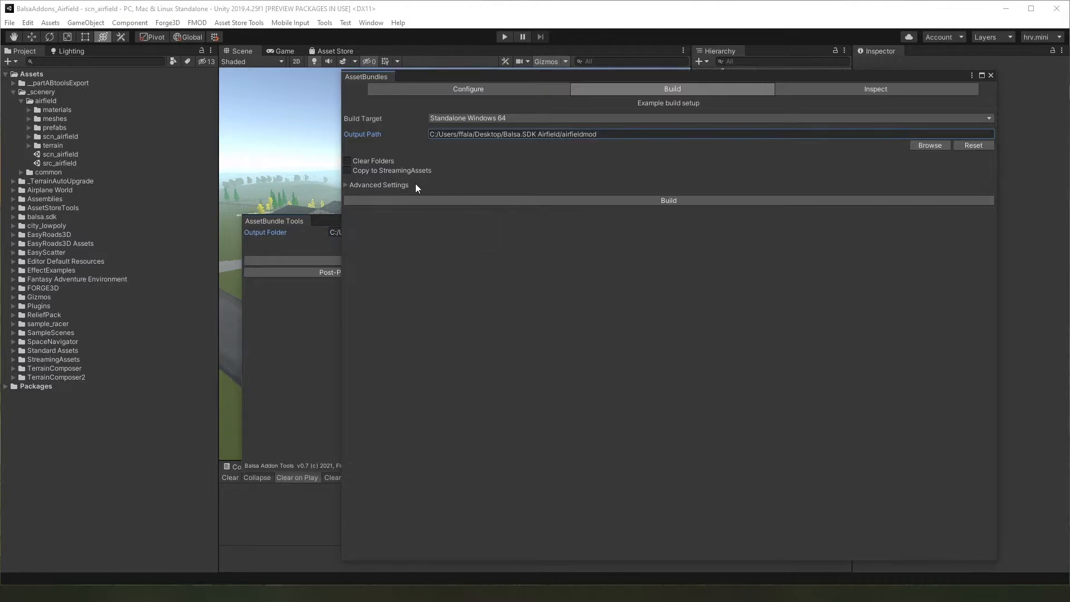
click(345, 184)
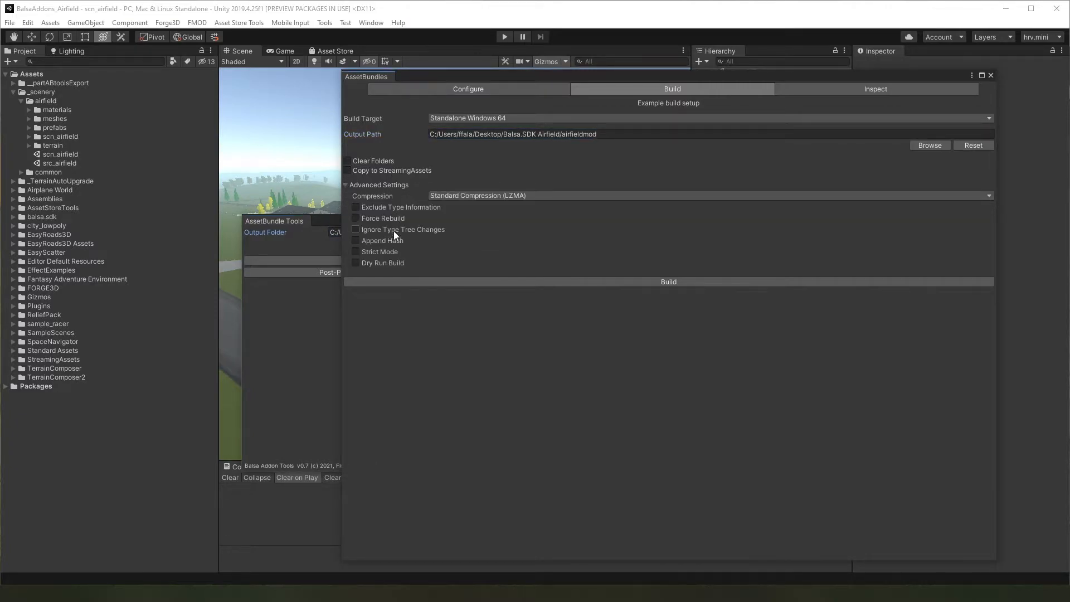
click(450, 197)
click(449, 208)
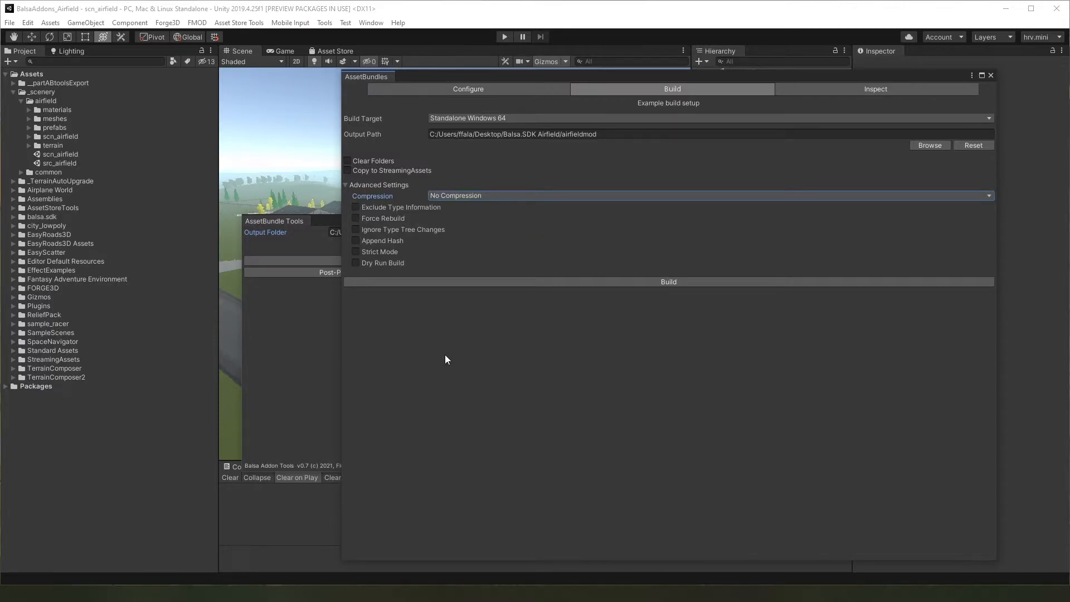
click(460, 283)
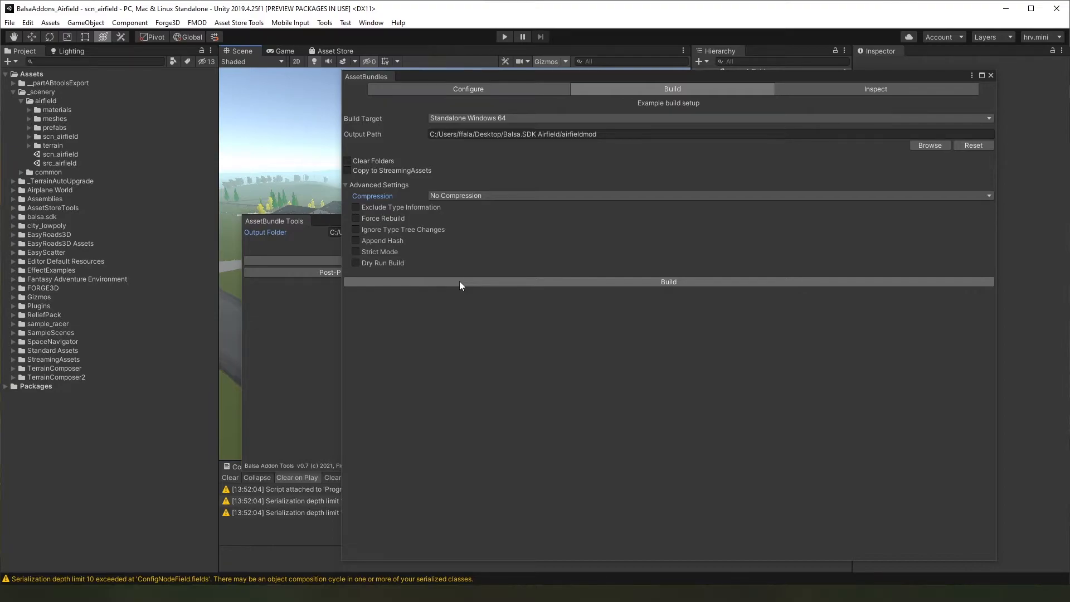
click(459, 281)
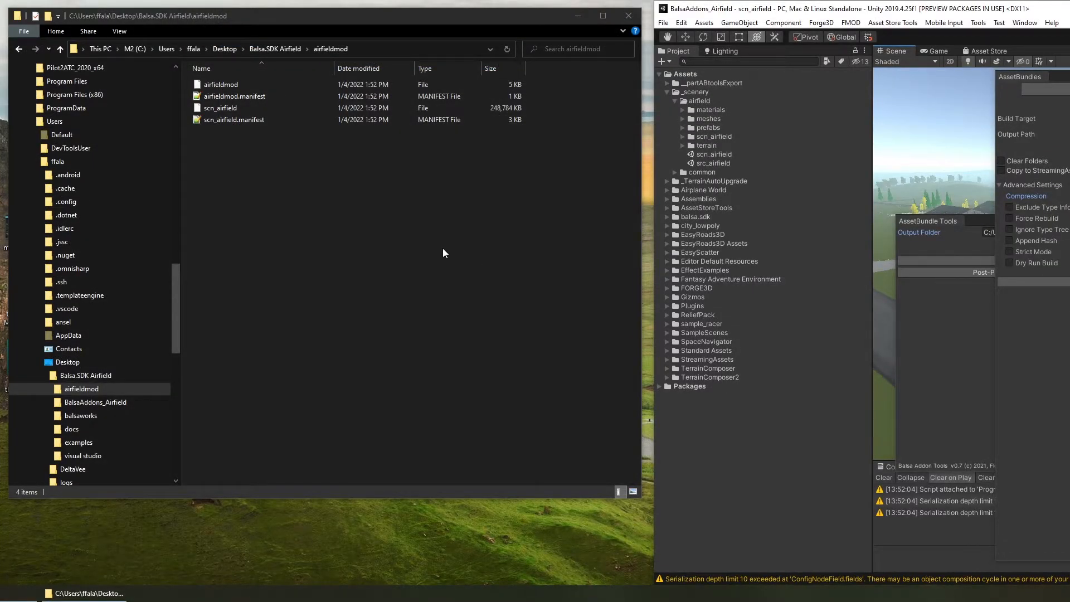
Post-process the asset bundles in the airfieldmod output folder, and review the bundle files in File Explorer
click(421, 111)
click(426, 87)
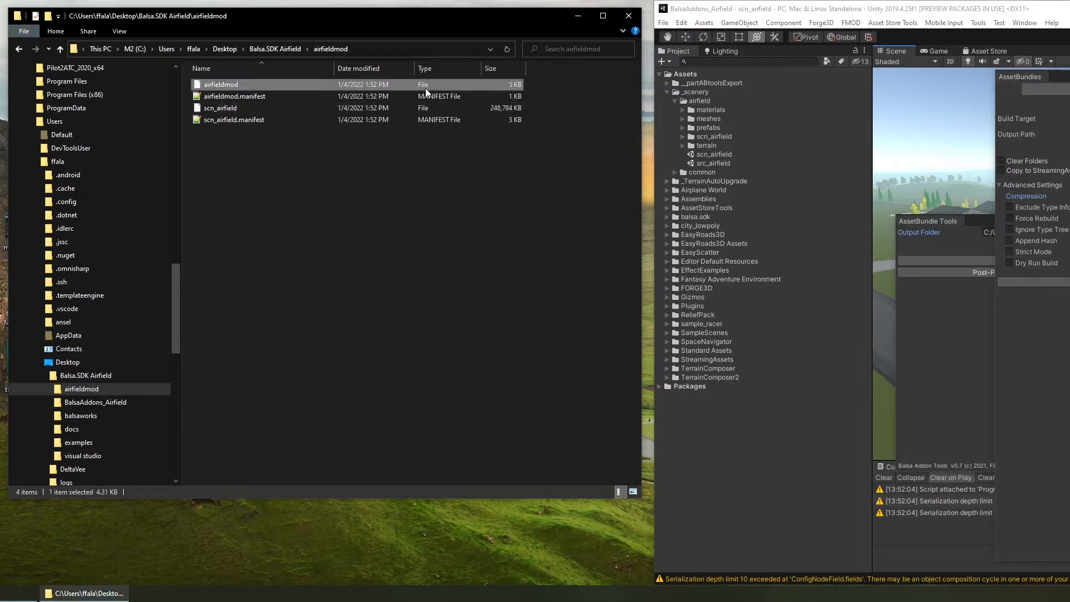
click(423, 111)
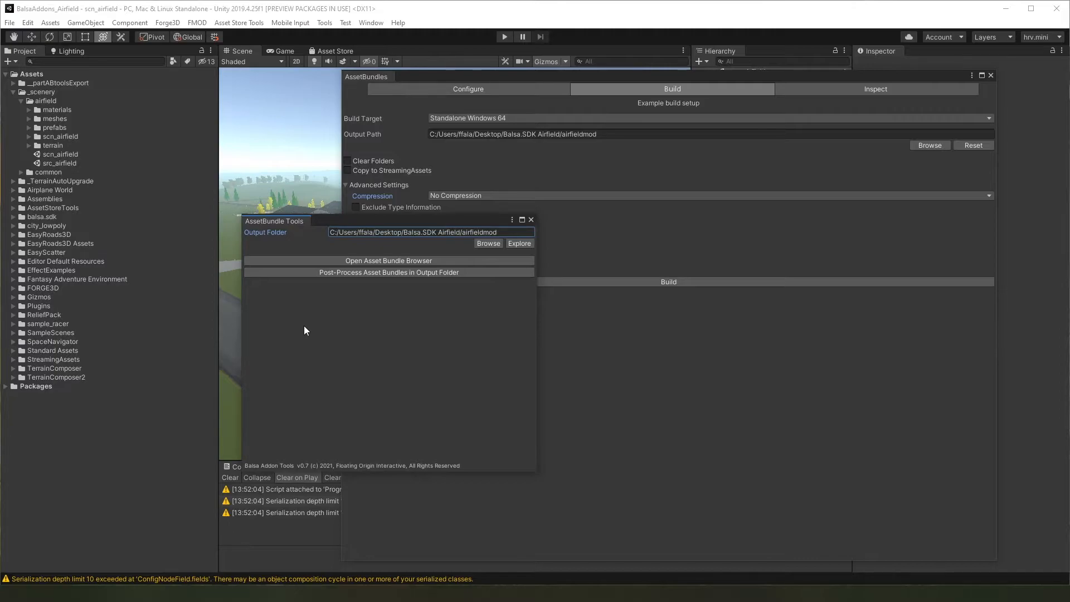
click(305, 272)
click(409, 275)
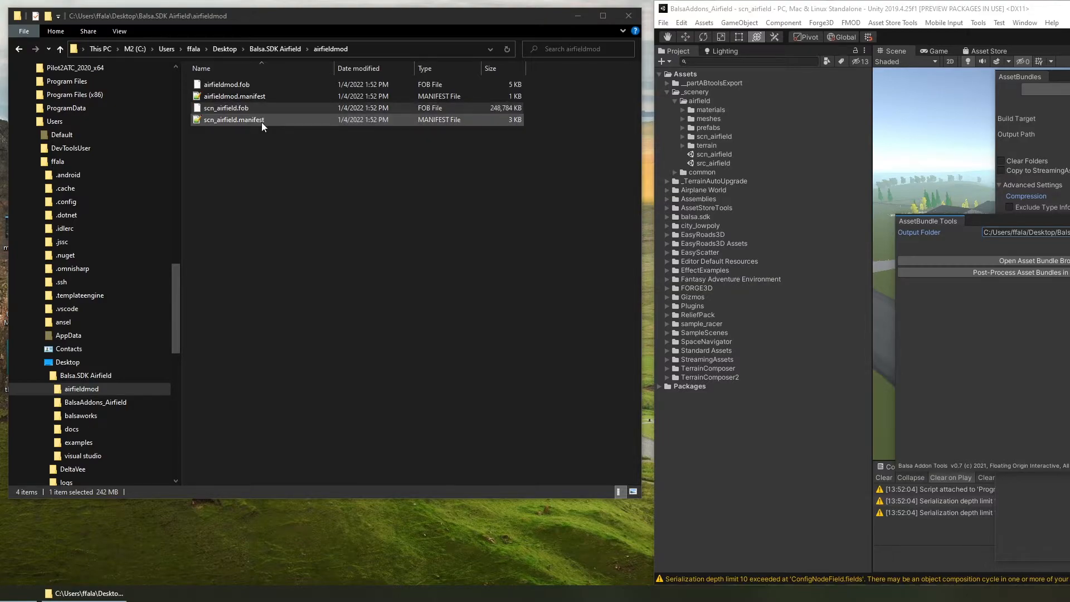
key(ctrl+a)
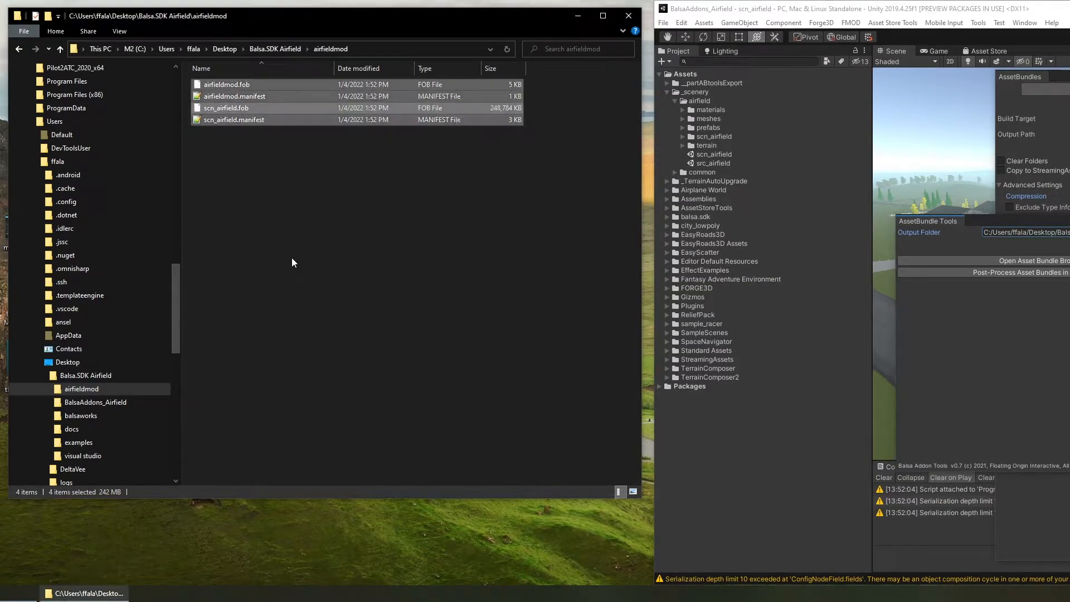
click(302, 192)
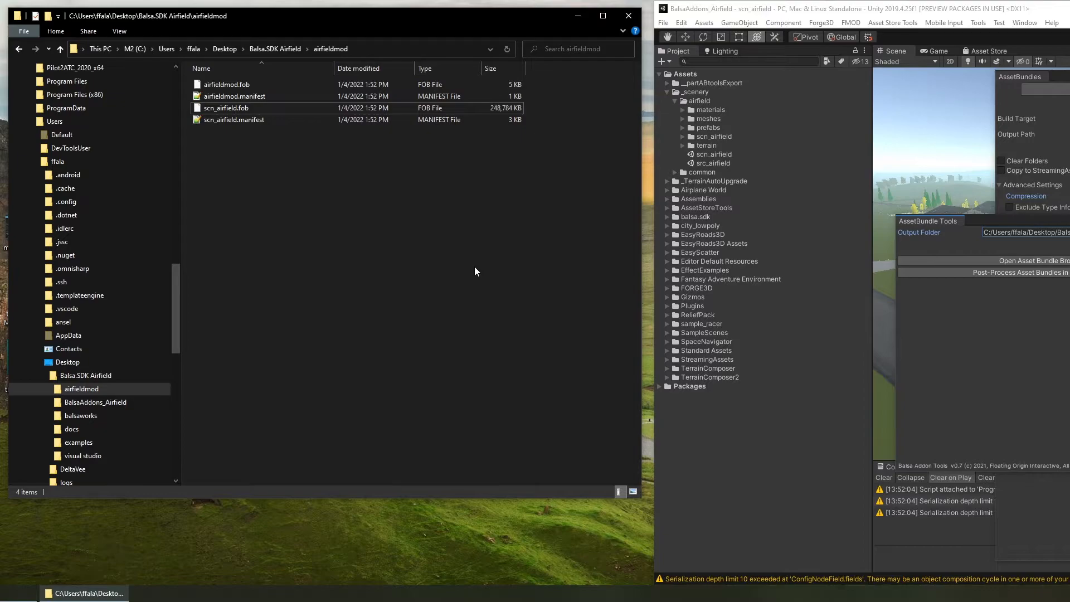
Create a text file named airfieldmod.modcfg in the airfieldmod folder and open it in Notepad++
right_click(475, 268)
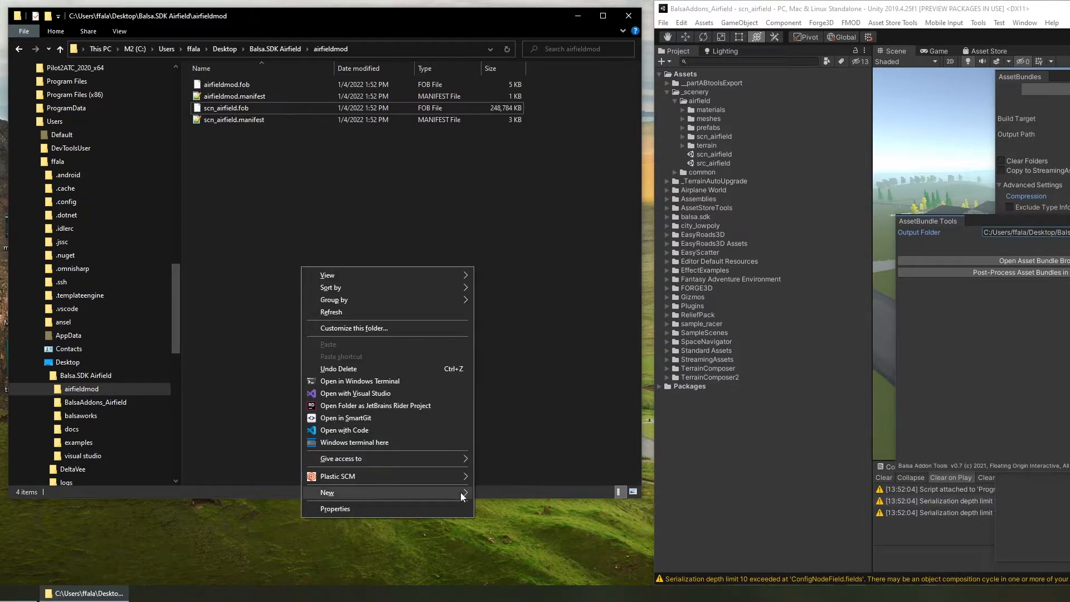
mouse_move(461, 493)
click(520, 480)
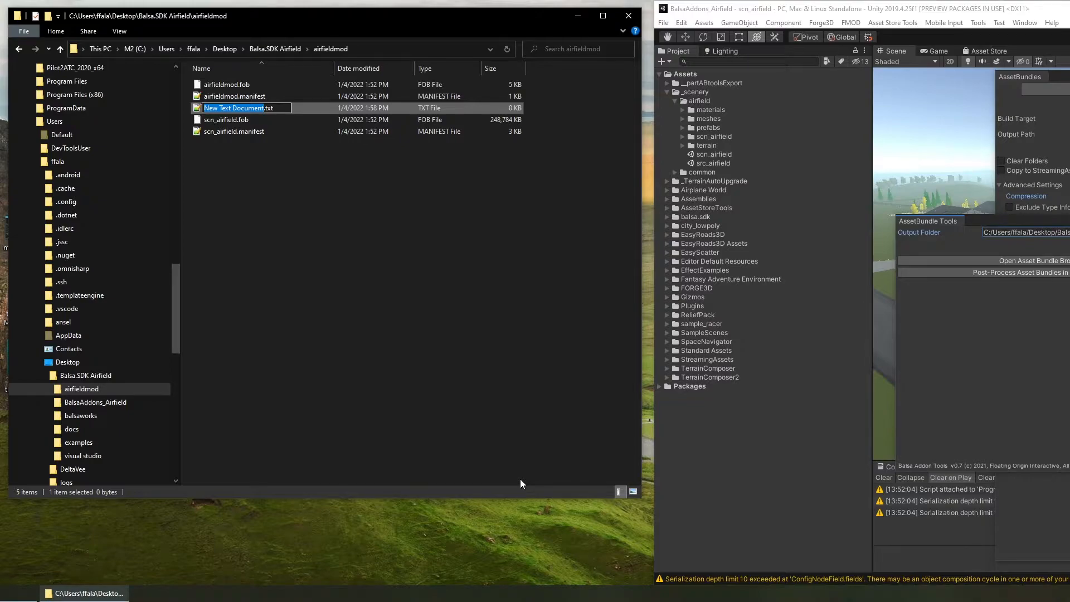
text(airfieldmod)
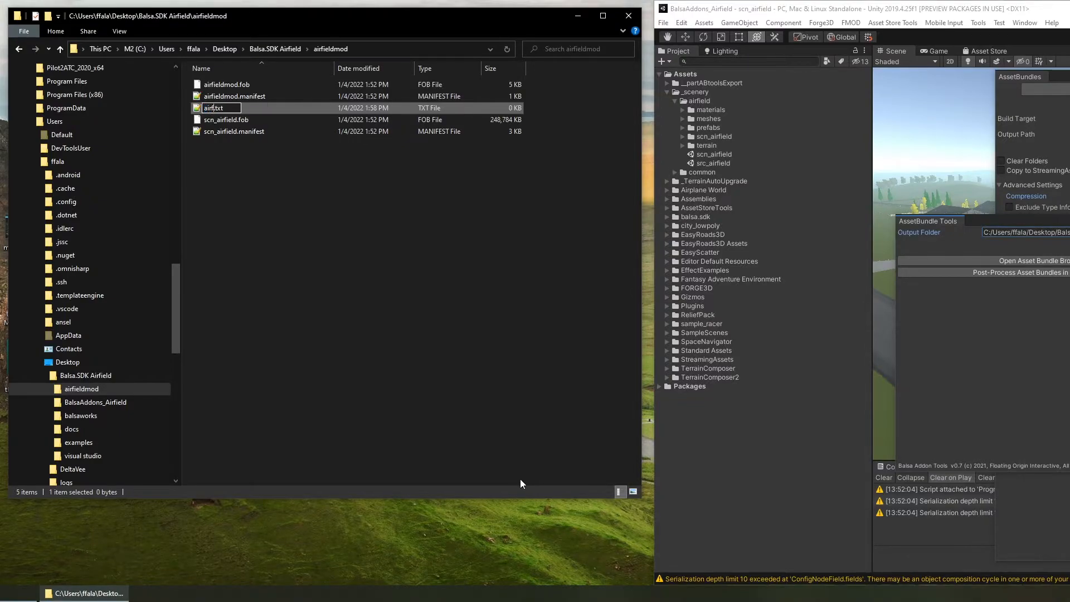
key(End)
key(ctrl+shift+Left)
text(modcfg)
key(Return)
key(Return)
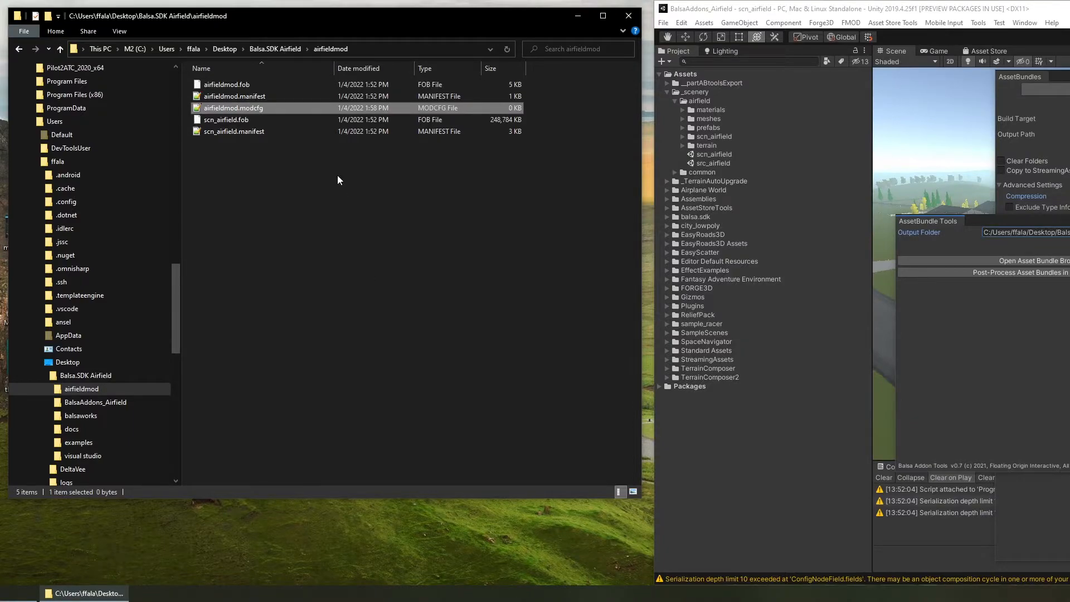
right_click(264, 108)
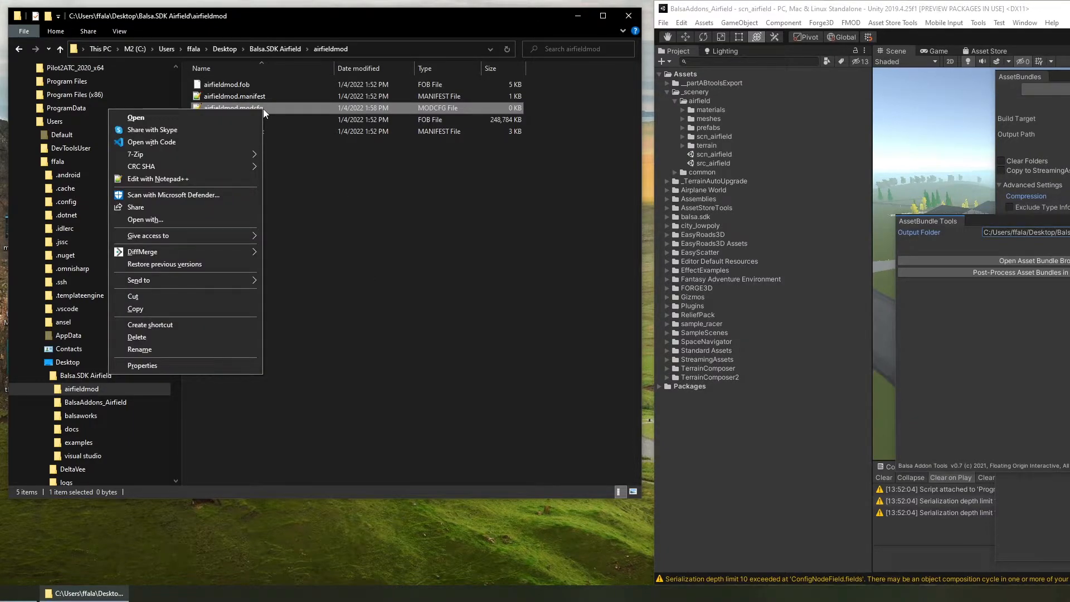
click(251, 184)
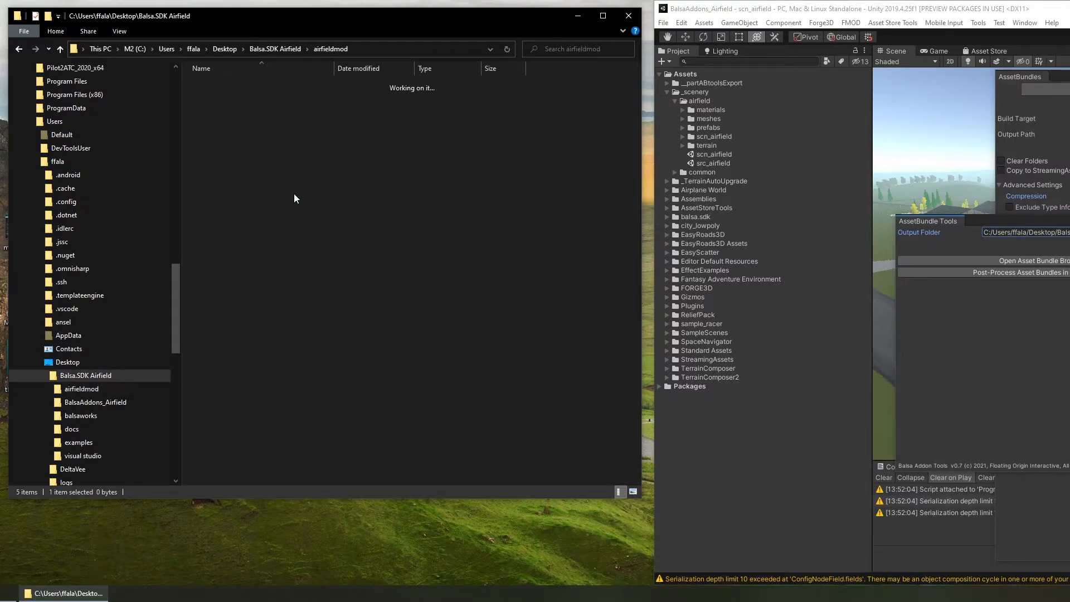
Copy the entire contents of testmod.modcfg from examples/BalsaPluginTestModFolder into airfieldmod.modcfg
double_click(294, 135)
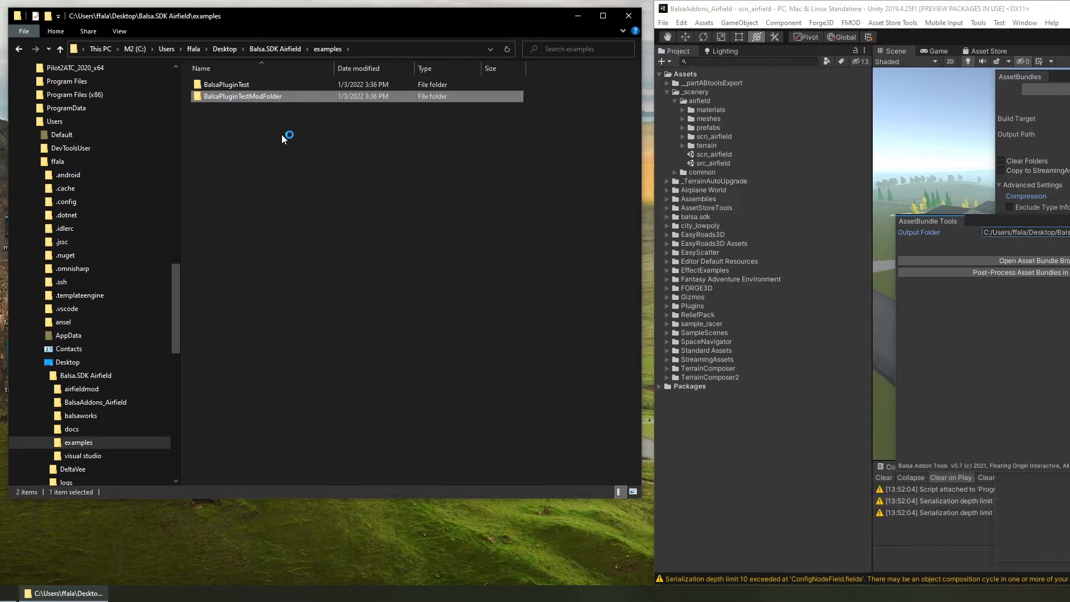
key(Return)
click(282, 135)
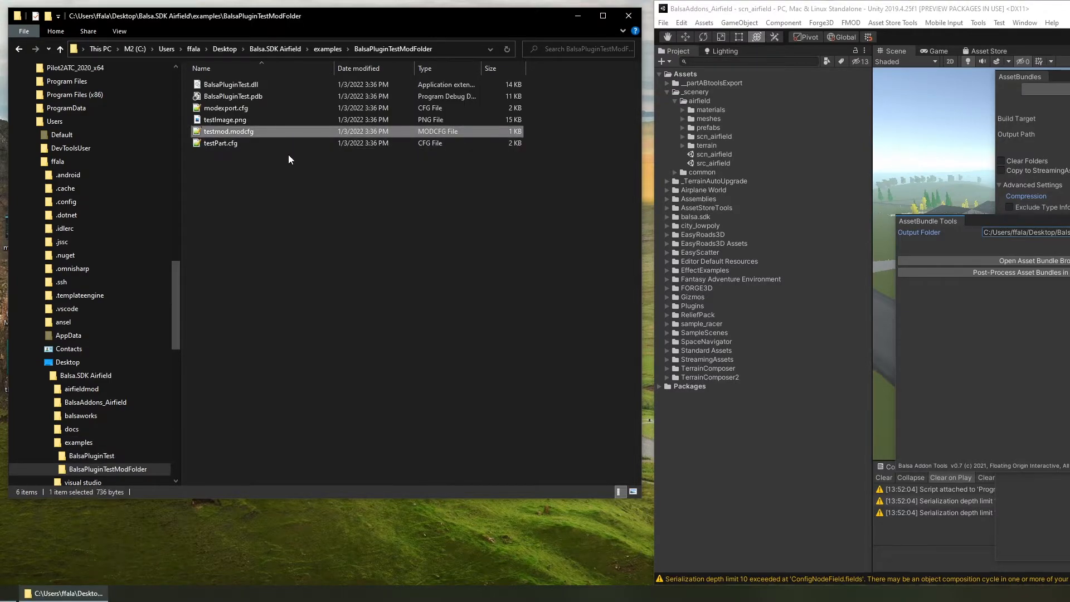
double_click(233, 132)
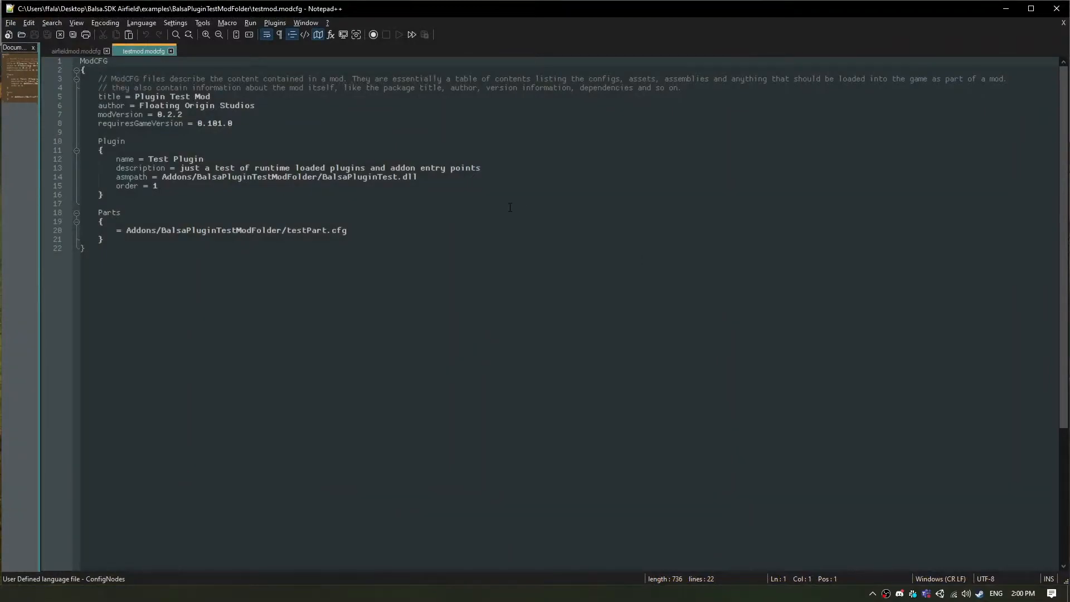
key(ctrl+a)
key(ctrl+c)
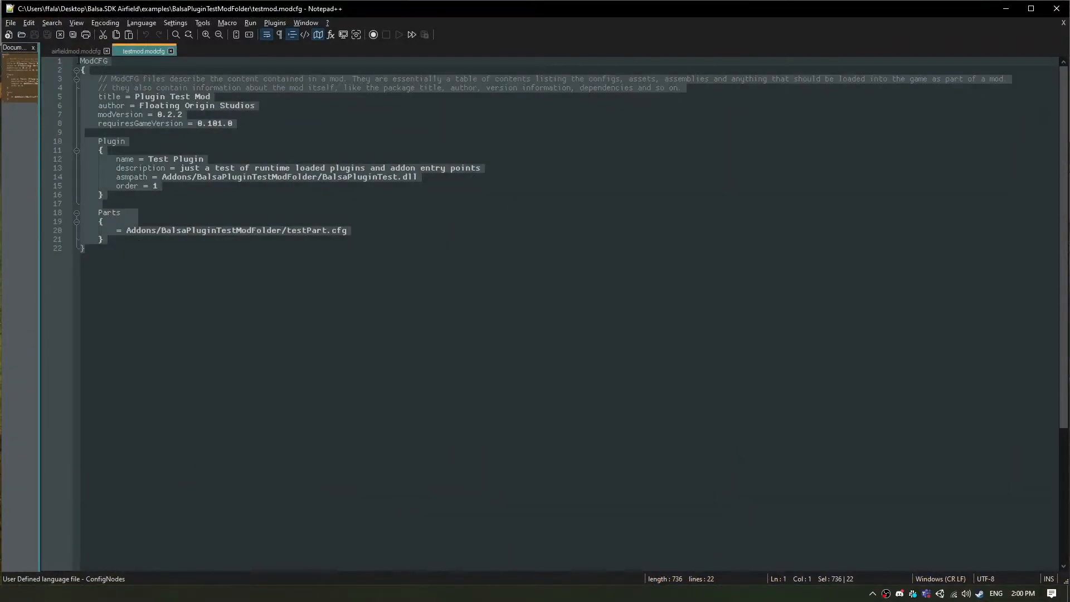
click(70, 51)
key(ctrl+v)
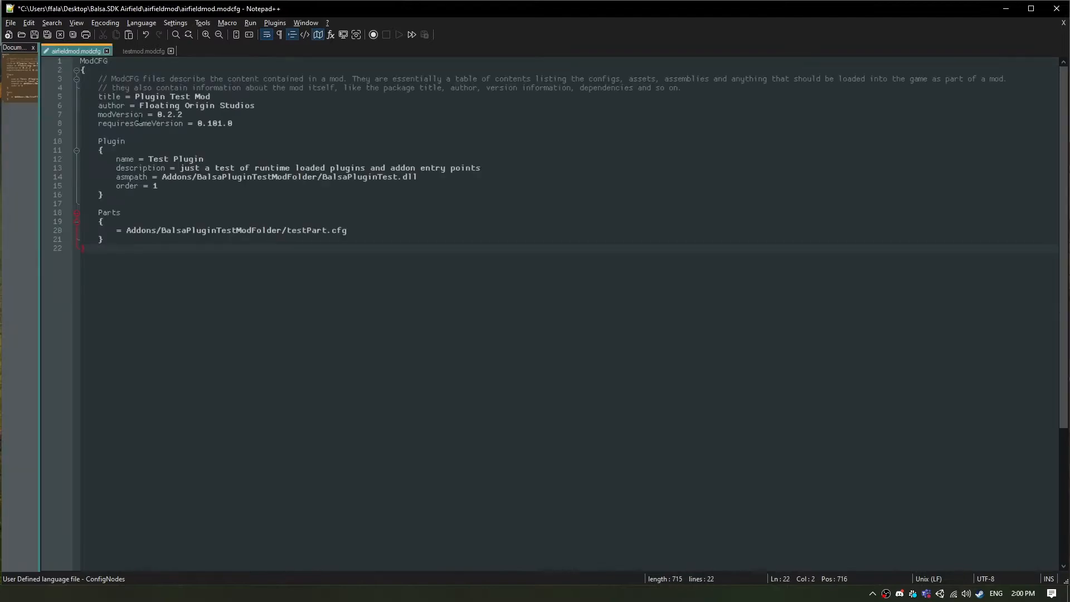
Set the mod's title to Airfield and its modVersion to 0.1.0 in airfieldmod.modcfg
drag(135, 97, 215, 97)
text(Airfield)
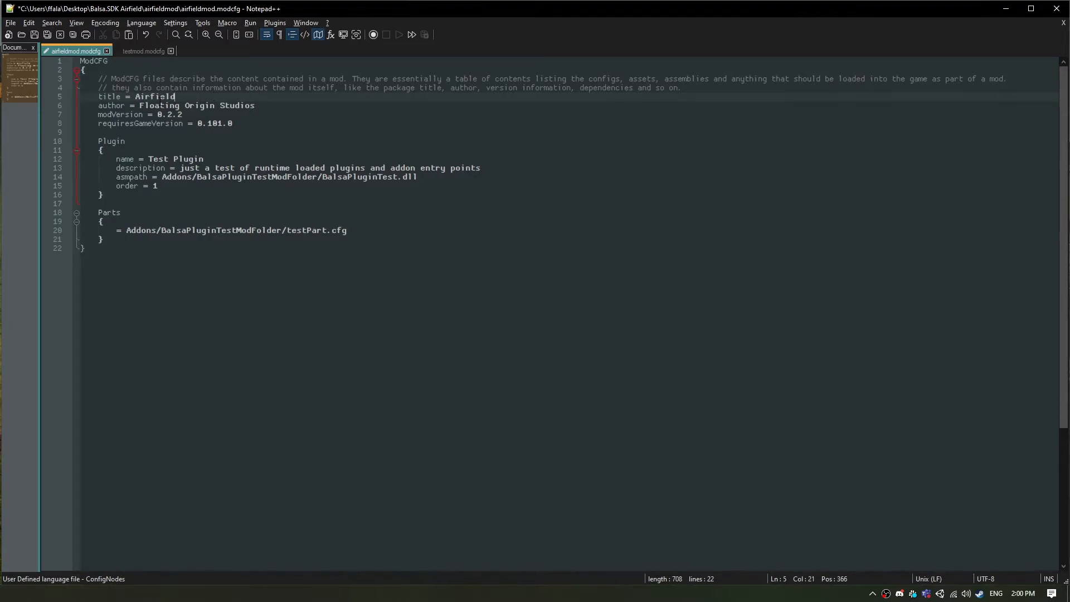
click(174, 123)
drag(167, 113, 190, 113)
text(1.0)
Delete the Plugin and Parts blocks from airfieldmod.modcfg, keeping the closing brace of ModCFG
mouse_move(98, 134)
mouse_down()
mouse_move(122, 194)
mouse_move(111, 143)
mouse_up()
key(Delete)
key(Delete)
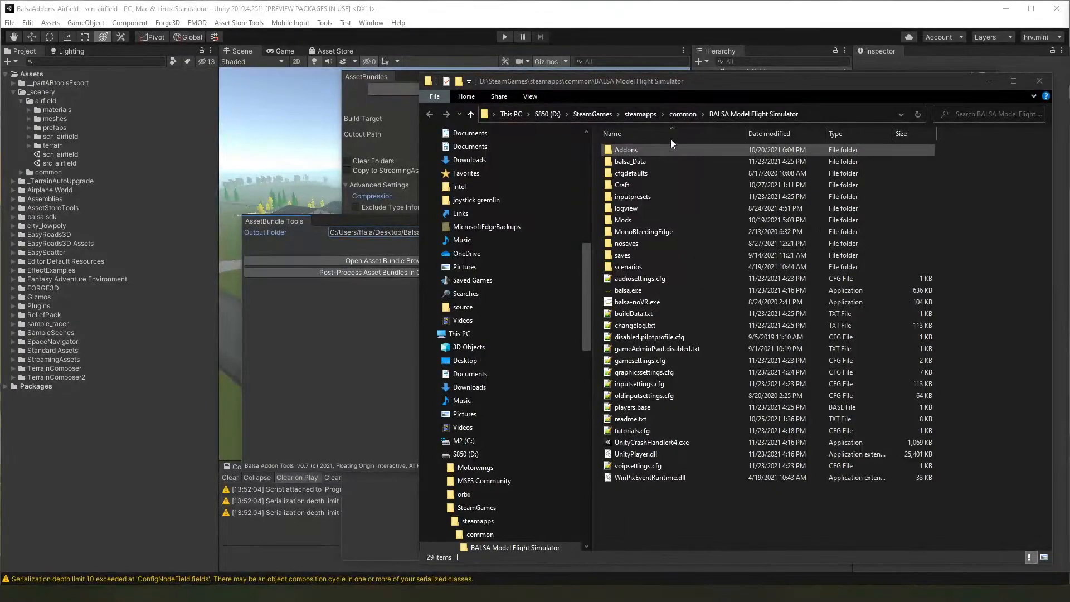
In File Explorer, open scenery.modcfg from Addons/basegame in the BALSA Model Flight Simulator folder
click(680, 148)
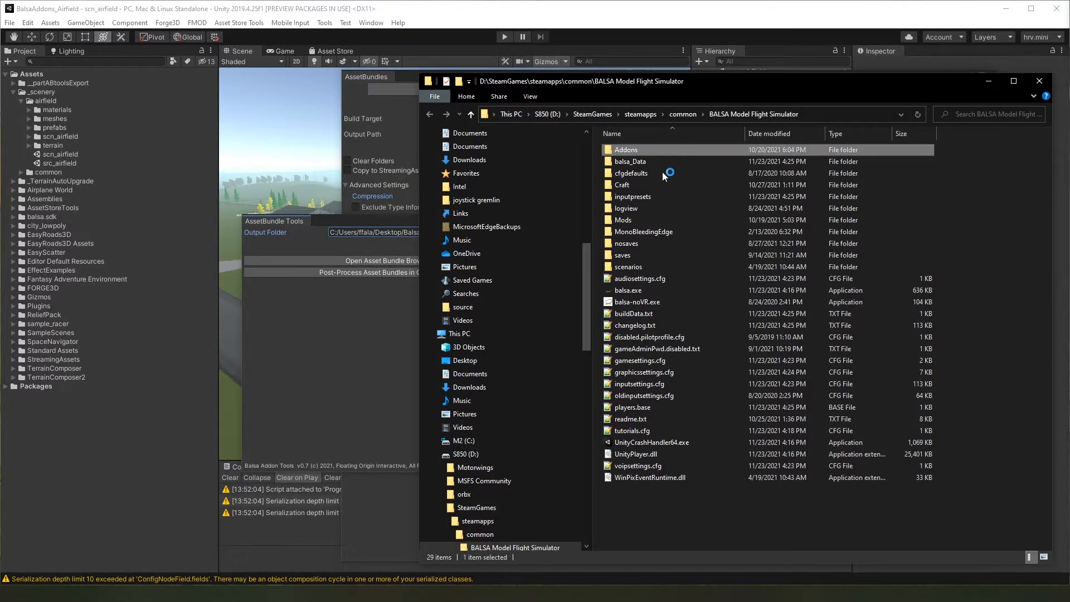
click(657, 150)
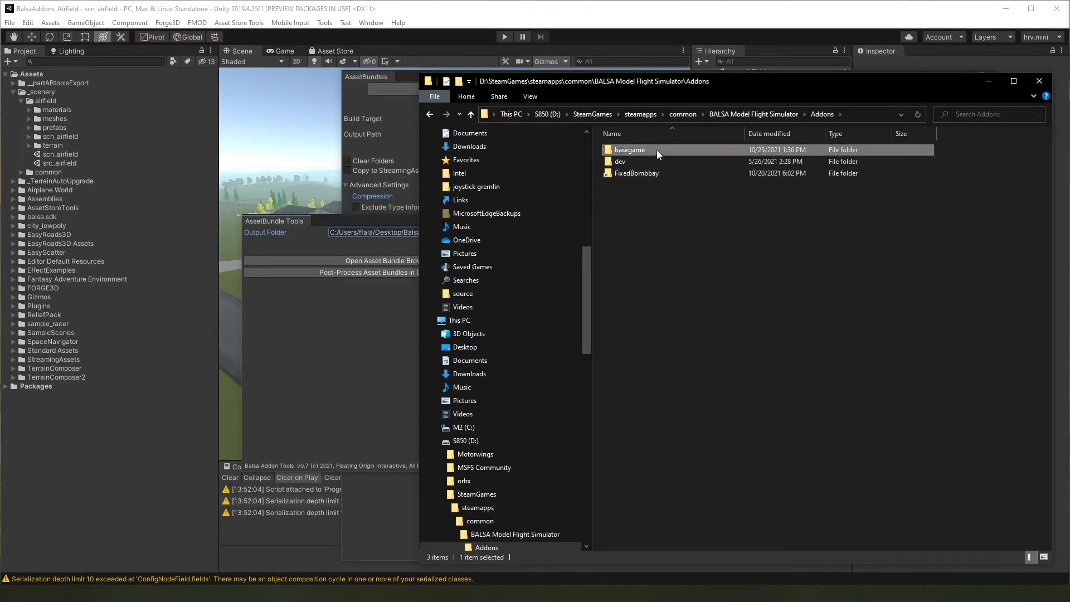
click(665, 340)
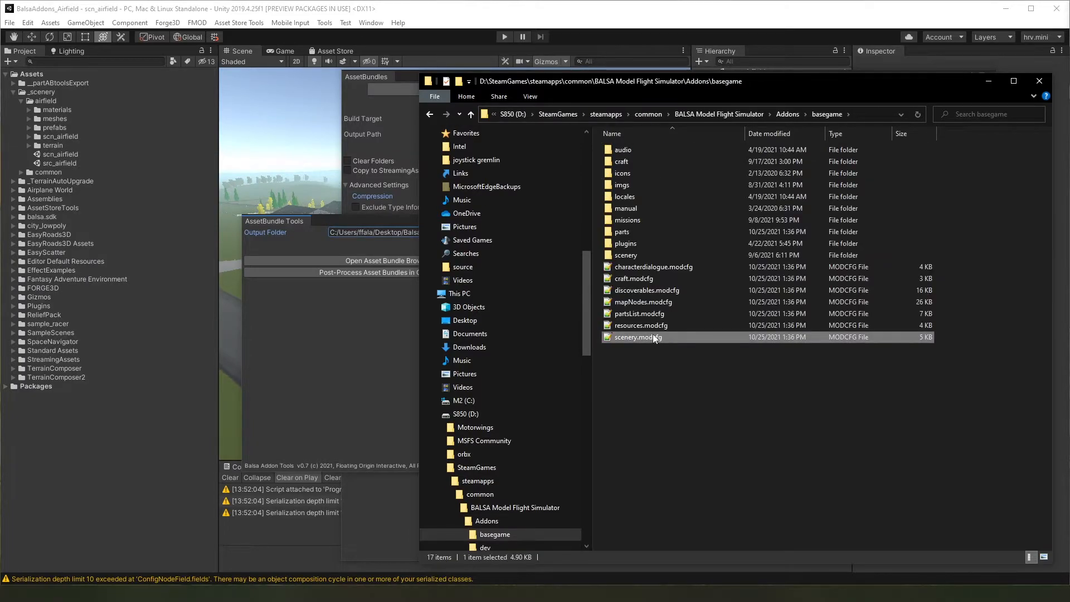
double_click(638, 336)
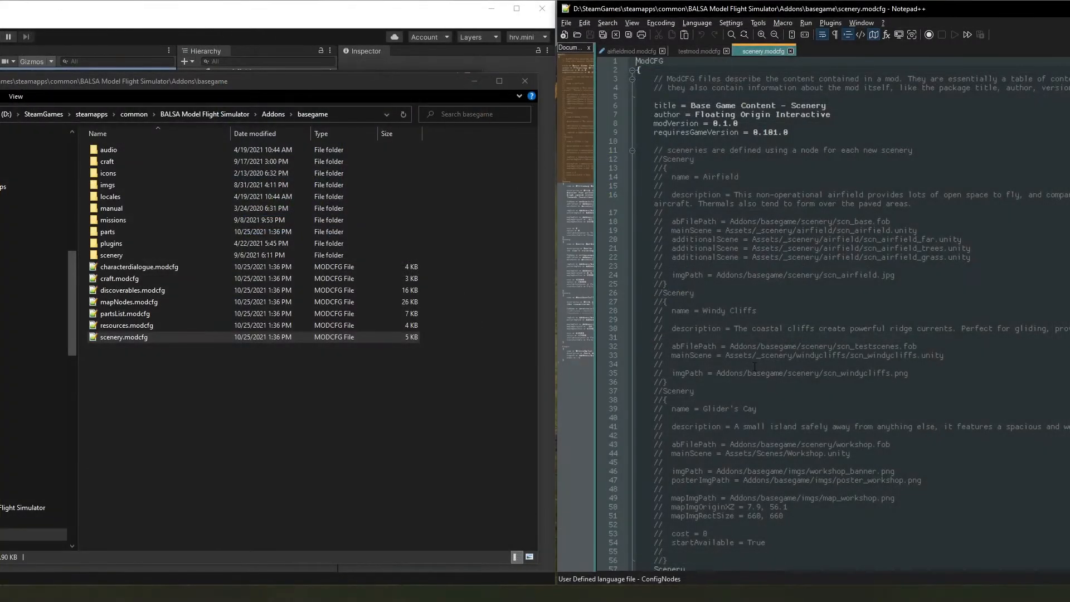
Copy the Wirraway Bay Scenery block from scenery.modcfg and paste it into airfieldmod.modcfg below the requiresGameVersion line
scroll(755, 372, down, 11)
drag(655, 115, 708, 330)
key(ctrl+c)
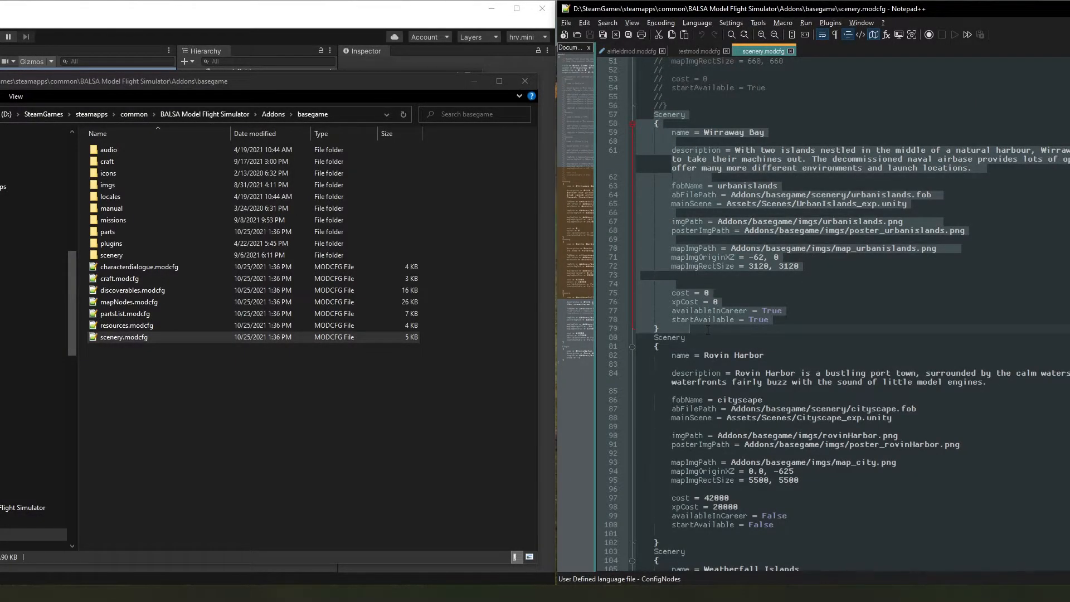
click(630, 51)
click(686, 141)
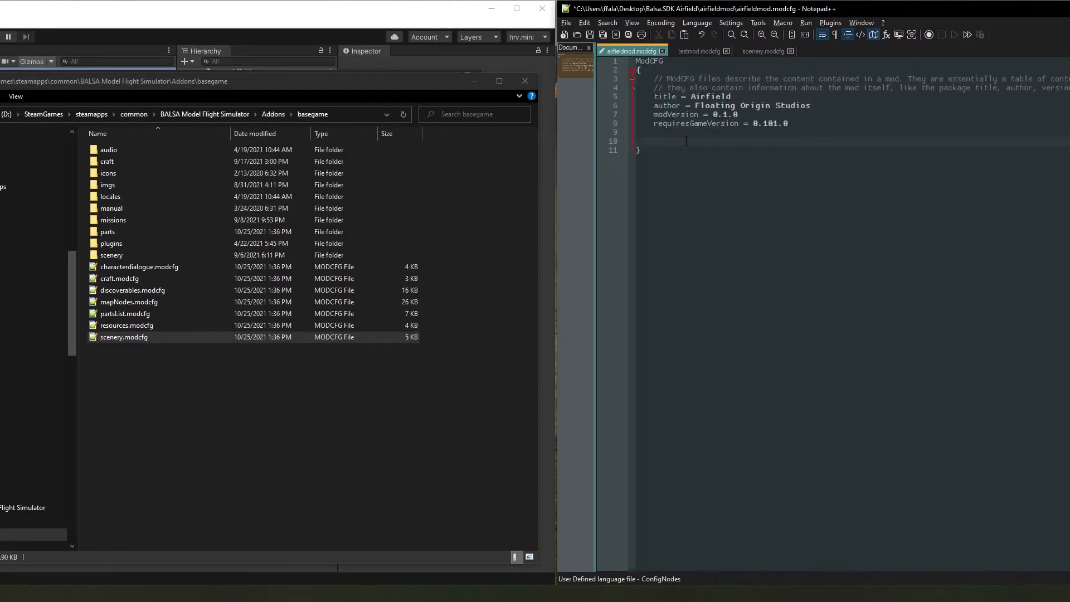
key(ctrl+v)
Set the pasted Scenery block's name to Airfield and clear its description text
drag(704, 159, 795, 159)
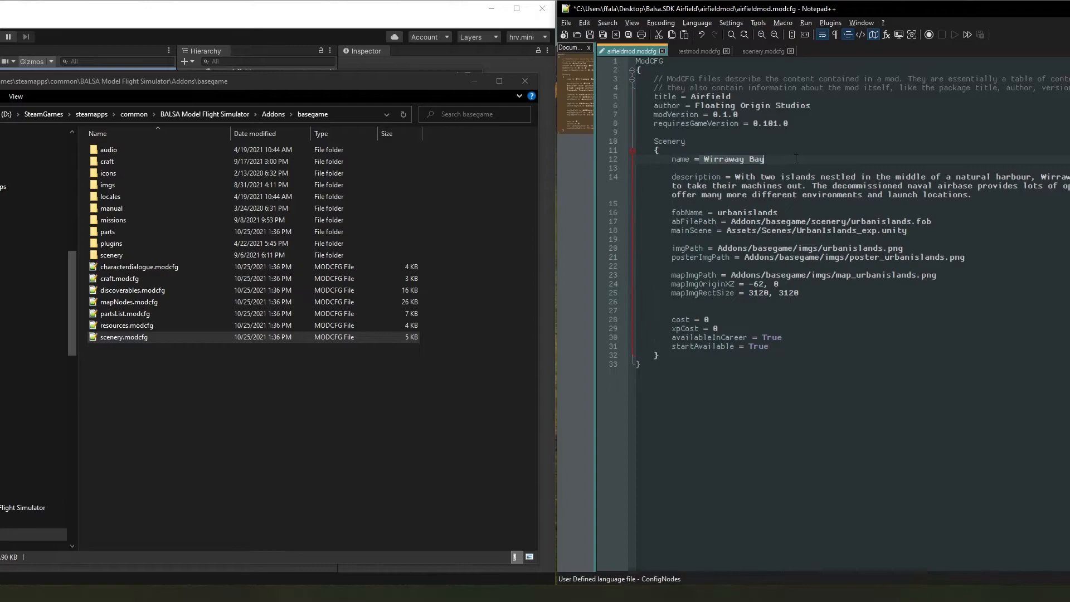
key(BackSpace)
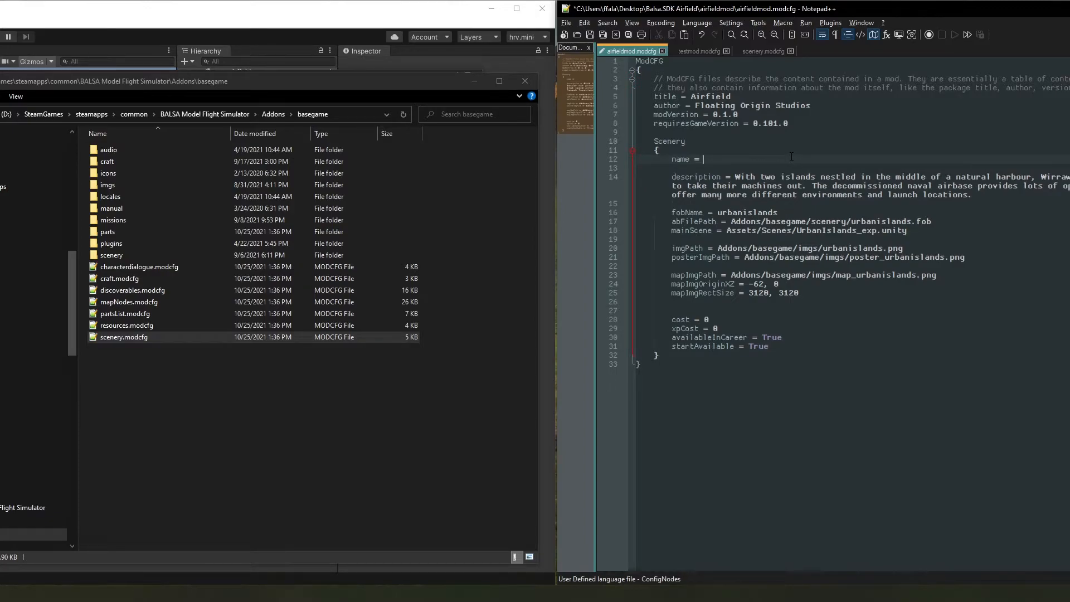
text(Airfield)
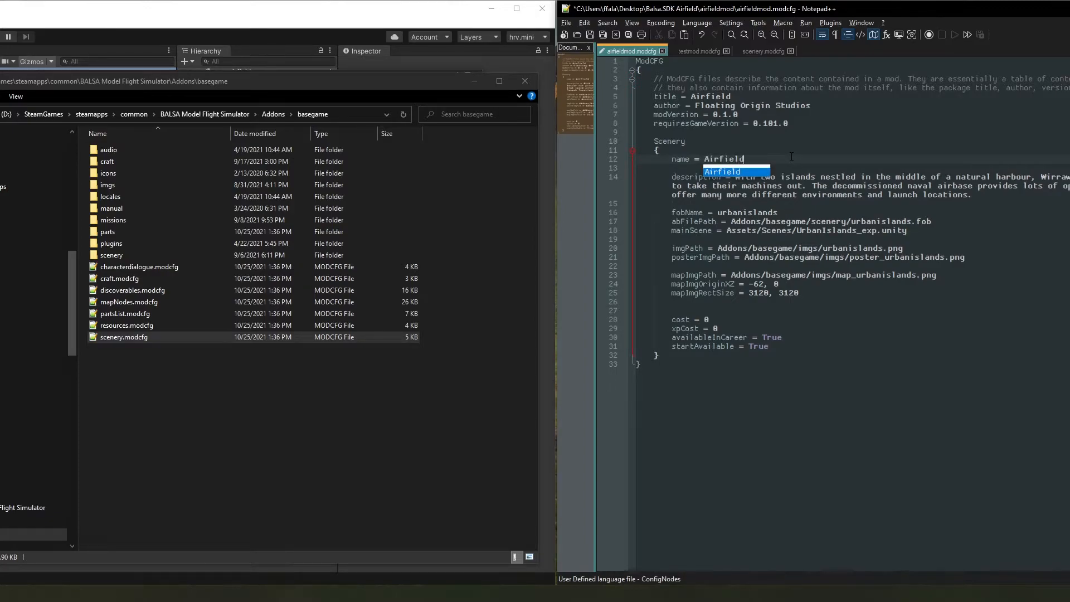
click(797, 192)
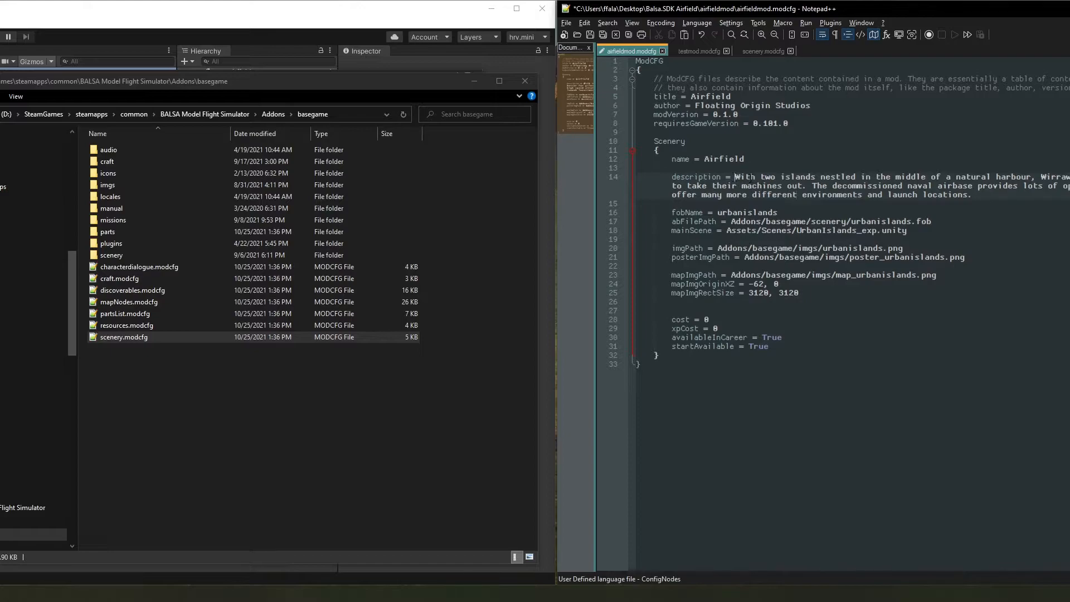
drag(736, 176, 981, 195)
key(Delete)
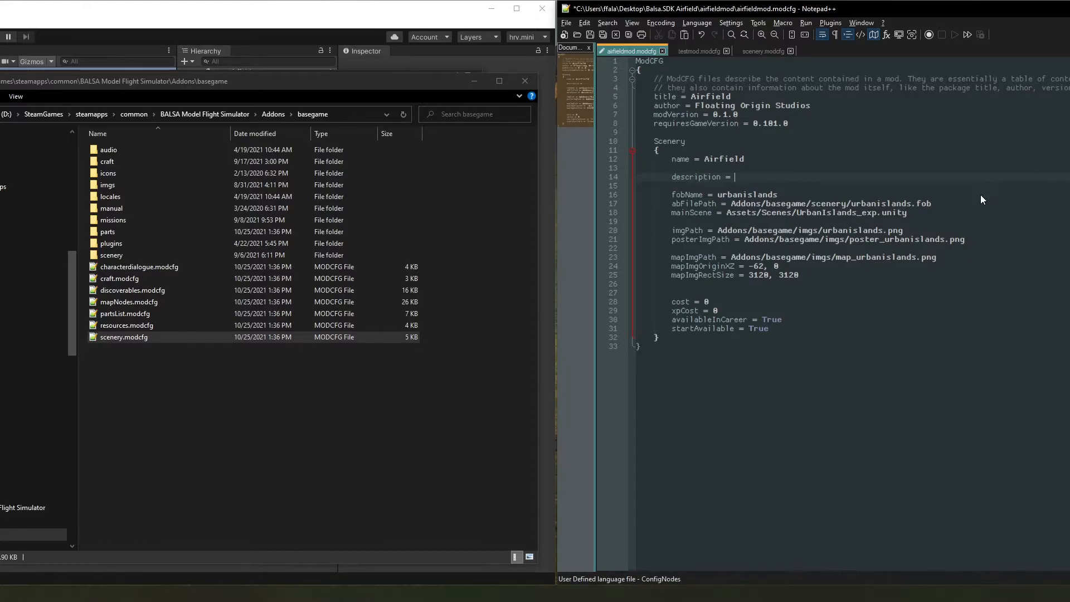
Look up the bundle file name in the airfieldmod folder and set the Scenery block's fobName to scn_airfield
double_click(827, 195)
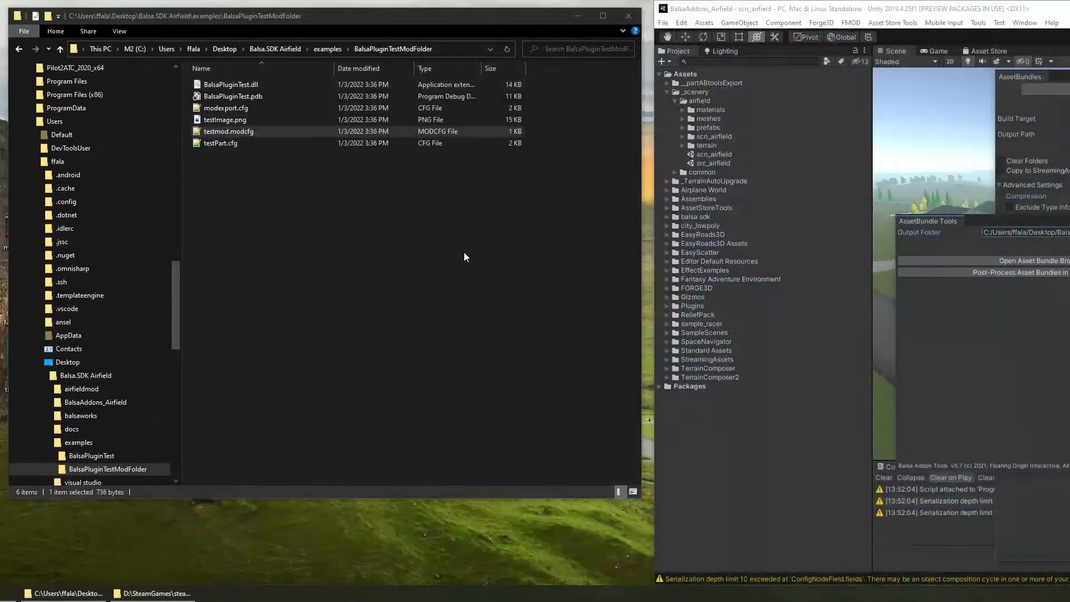
click(271, 50)
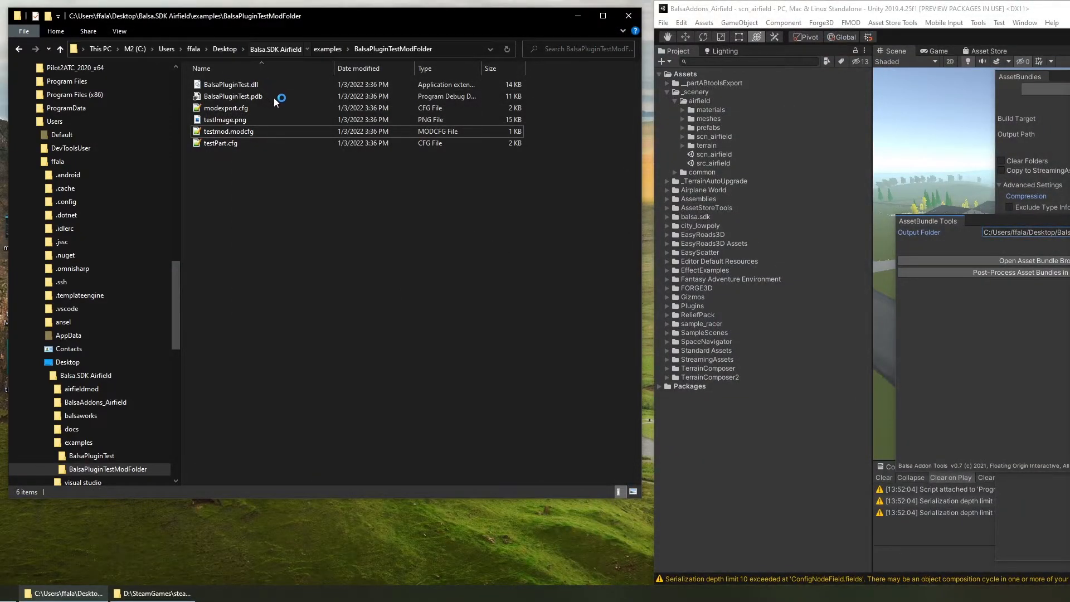
double_click(278, 86)
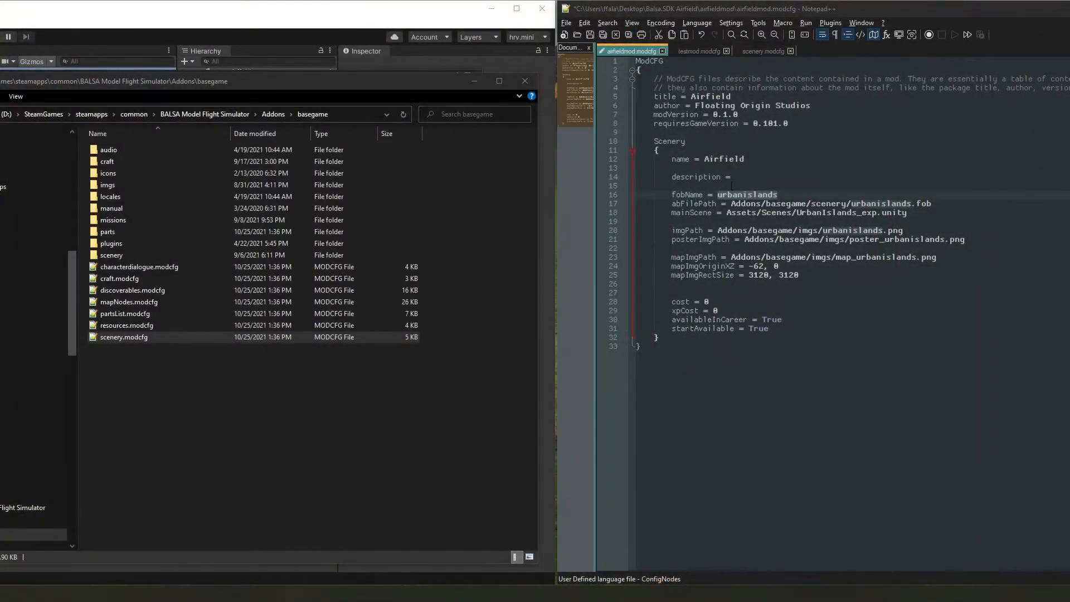
click(733, 195)
double_click(734, 195)
text(scn_airfield)
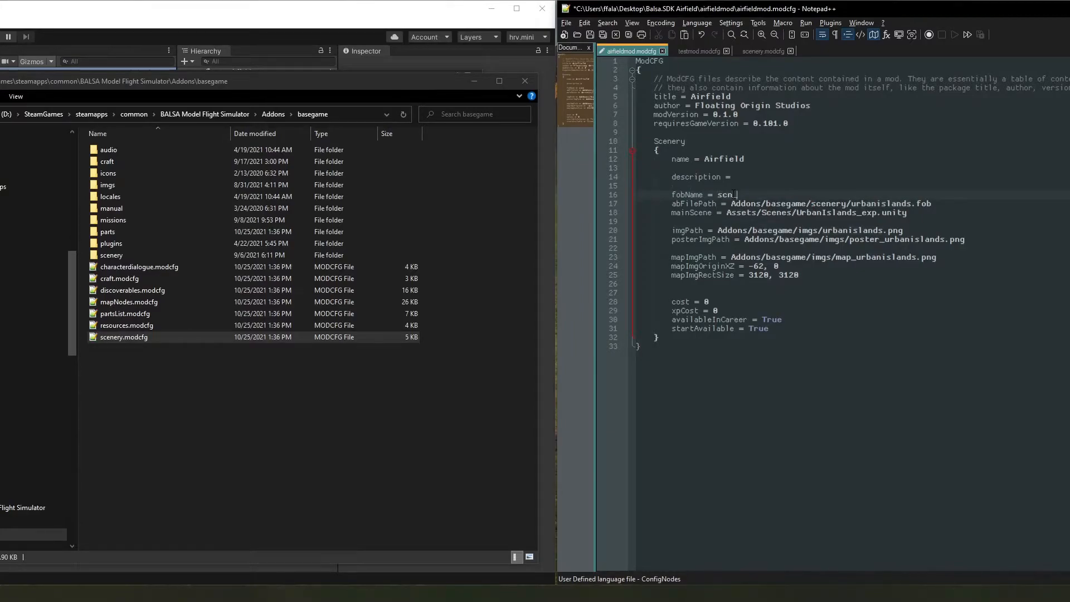
In airfieldmod.modcfg, set the Scenery block's abFilePath to Addons/airfieldmod/scn_airfield.fob
double_click(736, 197)
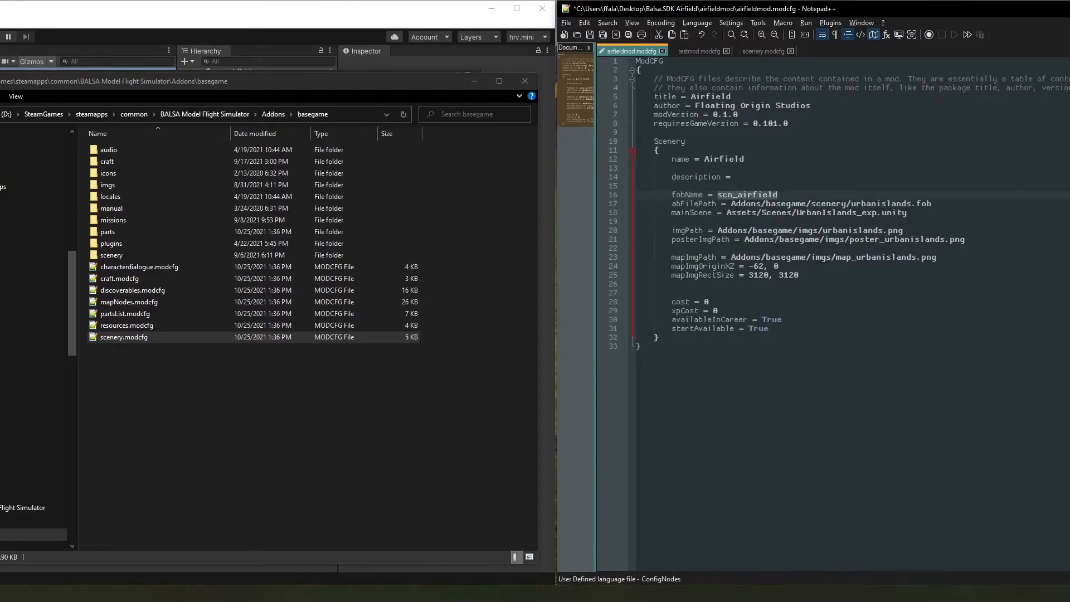
click(734, 204)
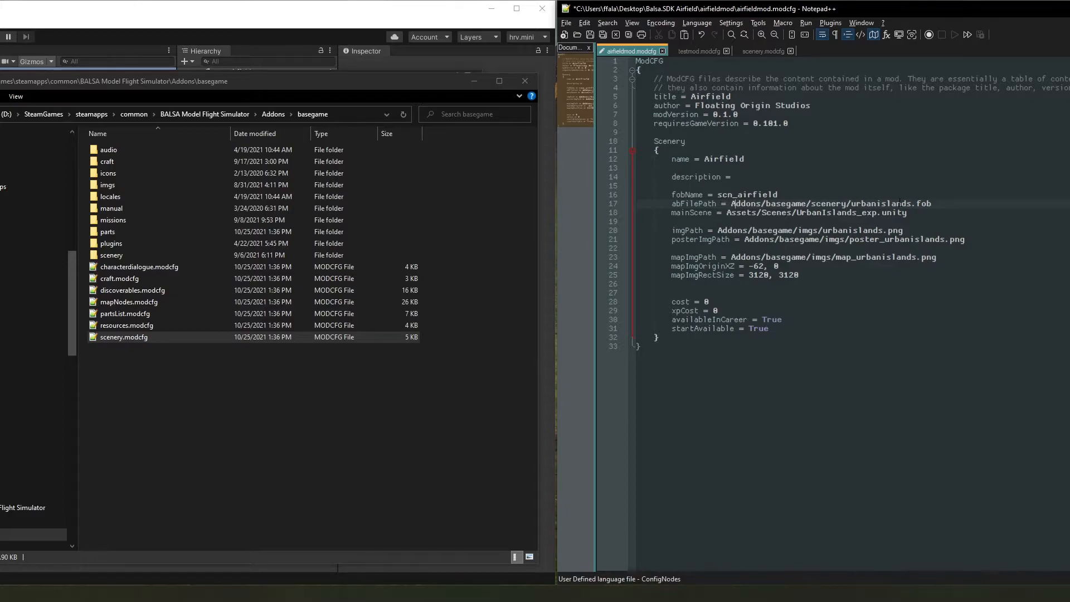
double_click(827, 204)
text(airfieldmod)
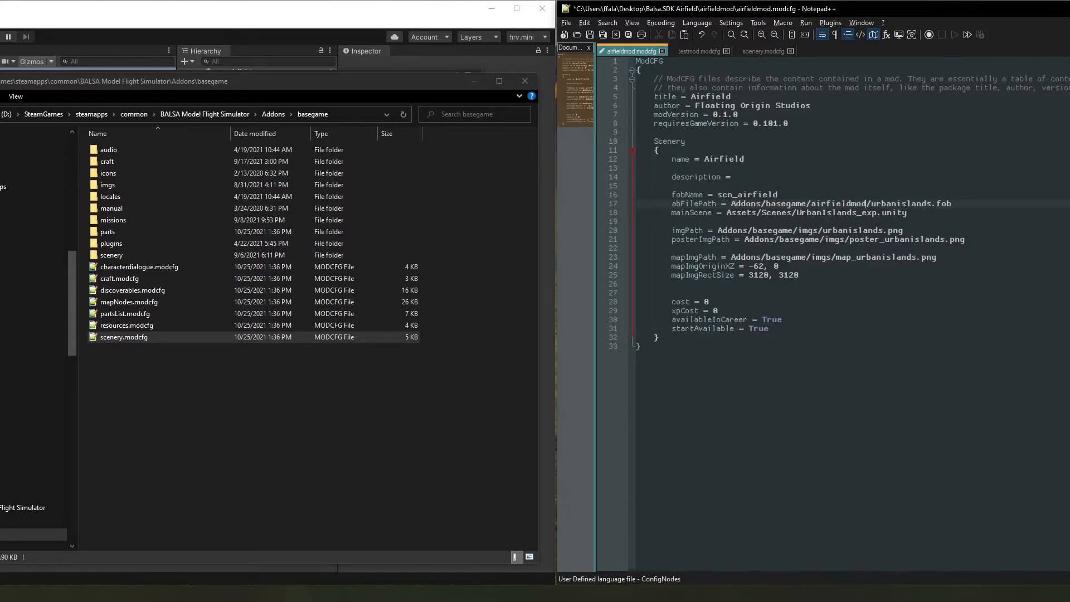
double_click(779, 203)
key(Delete)
key(Delete)
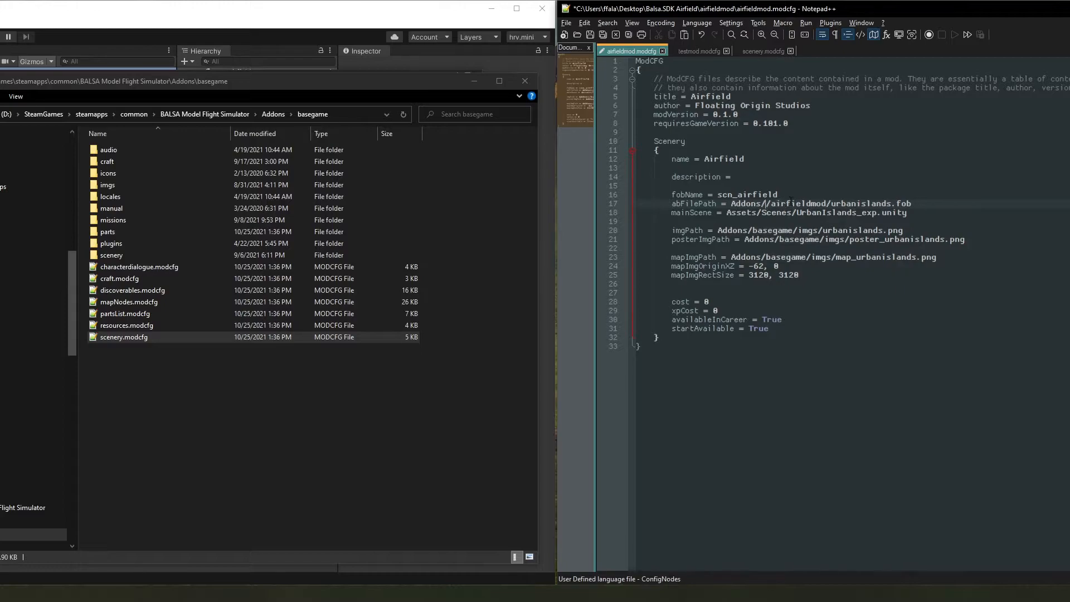
double_click(843, 204)
text(scn_ai)
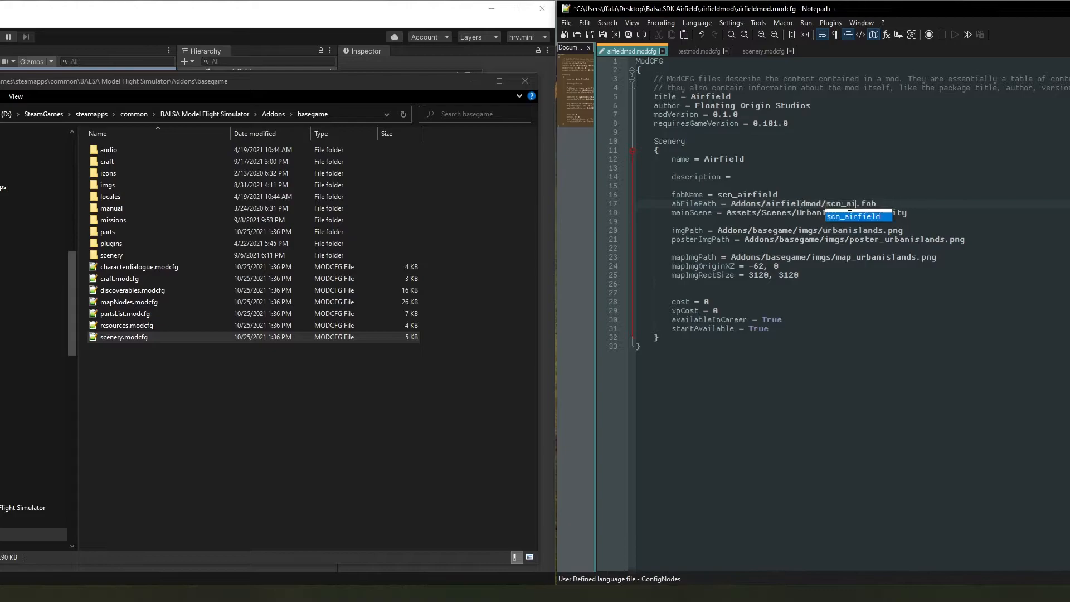
key(Return)
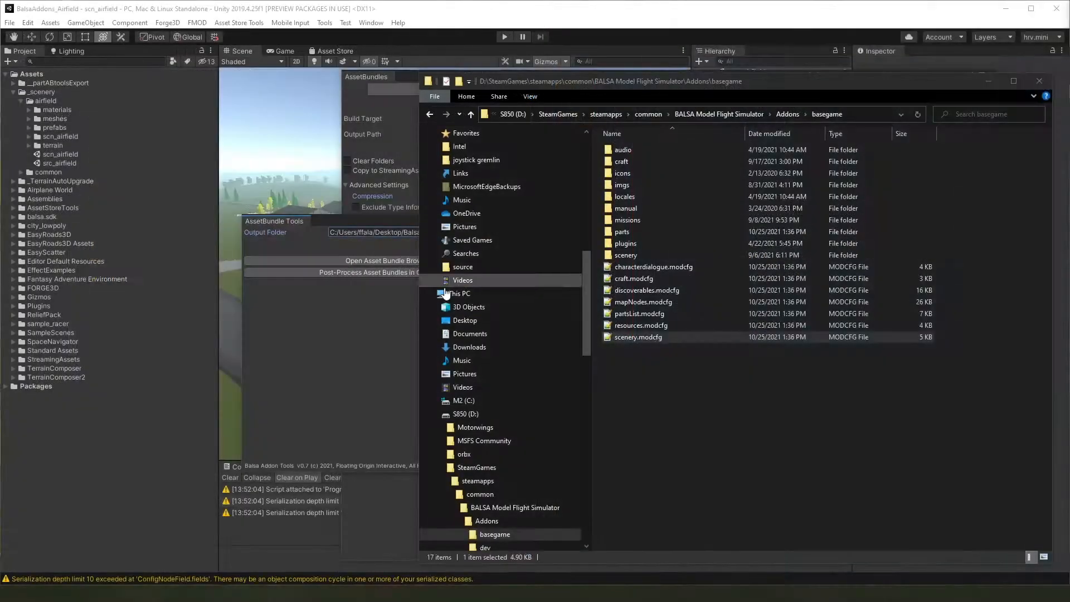
Copy the scn_airfield scene's asset path in Unity and paste it as the mainScene value in airfieldmod.modcfg in Notepad++
click(60, 154)
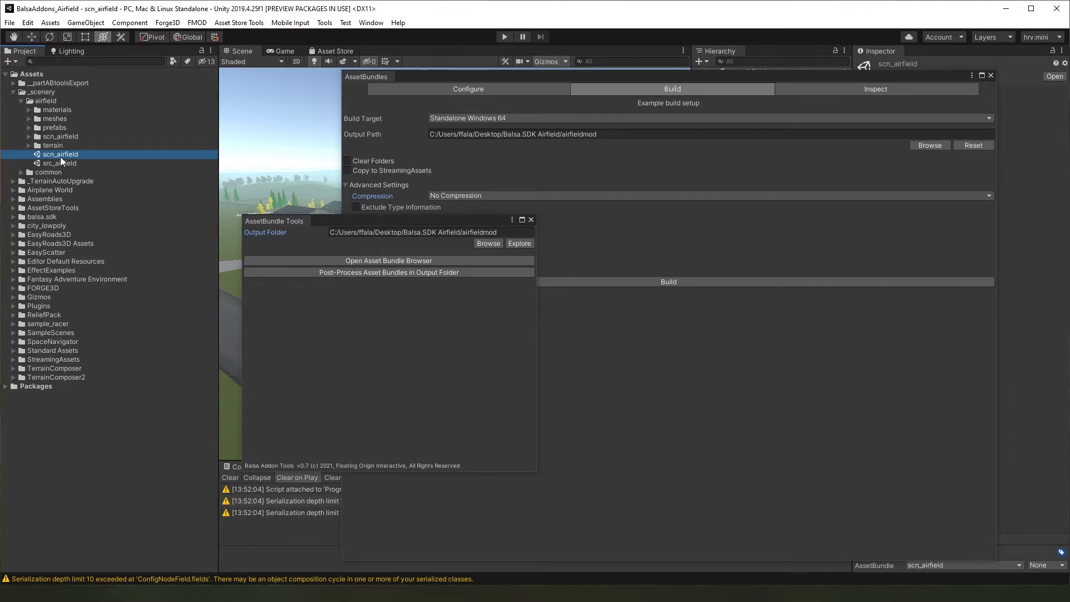
right_click(95, 156)
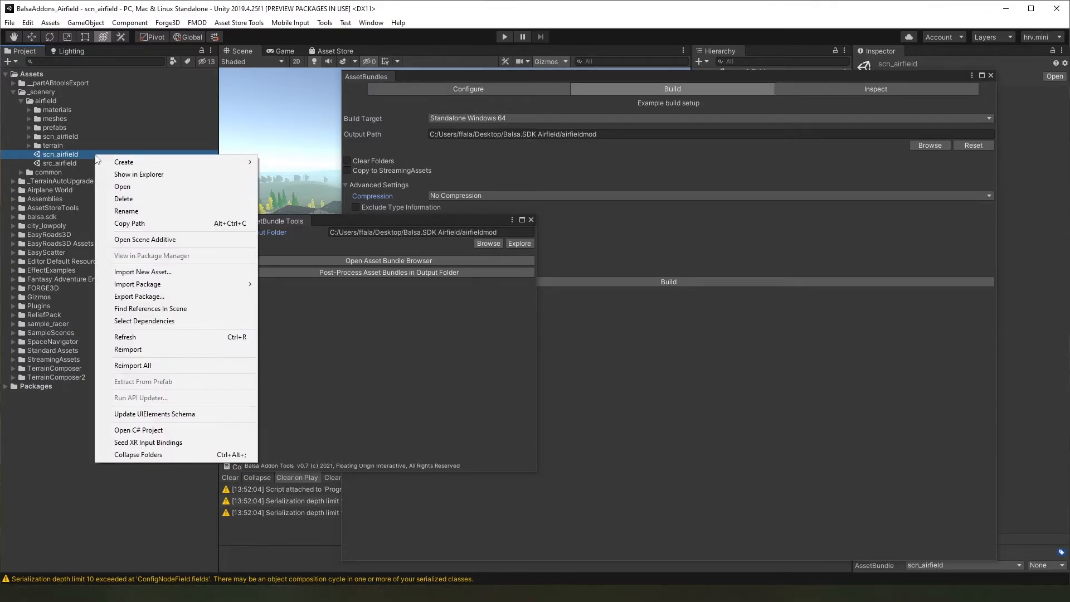
click(155, 225)
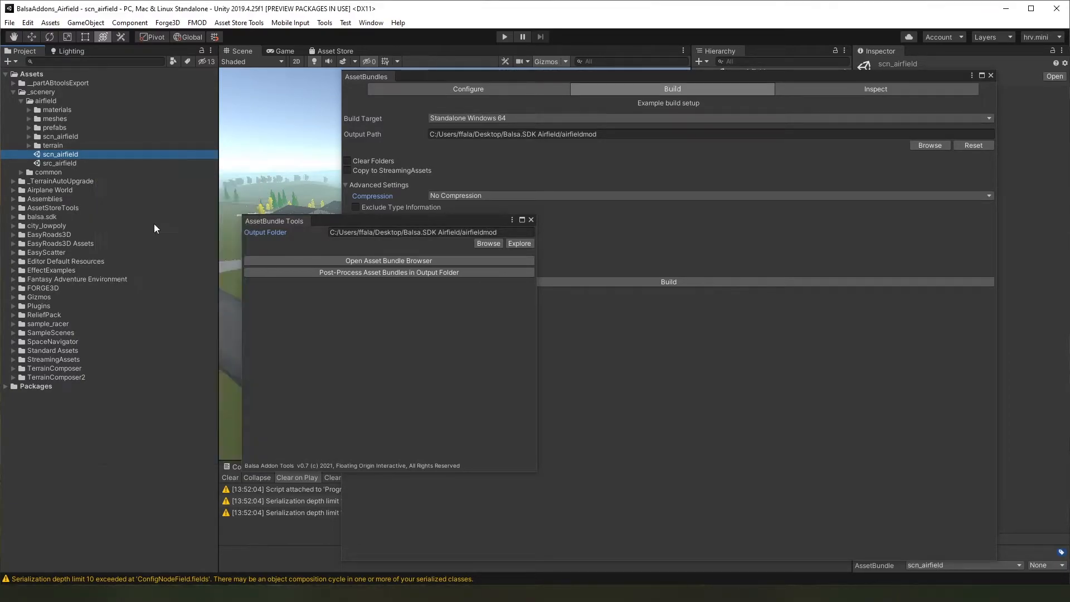
key(alt+Tab)
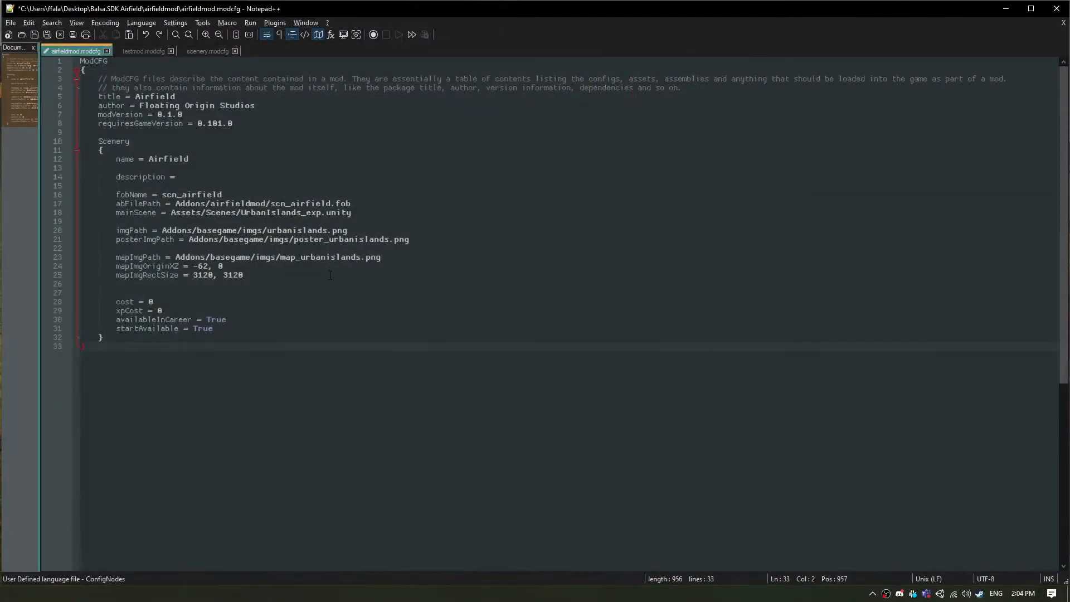
click(170, 213)
key(shift+End)
key(ctrl+v)
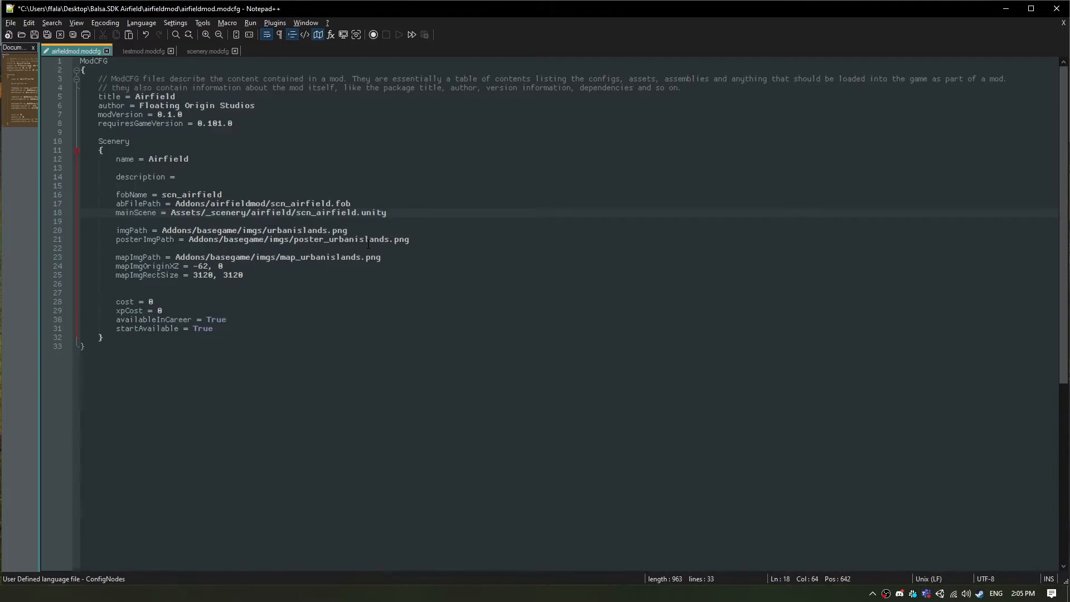
click(515, 355)
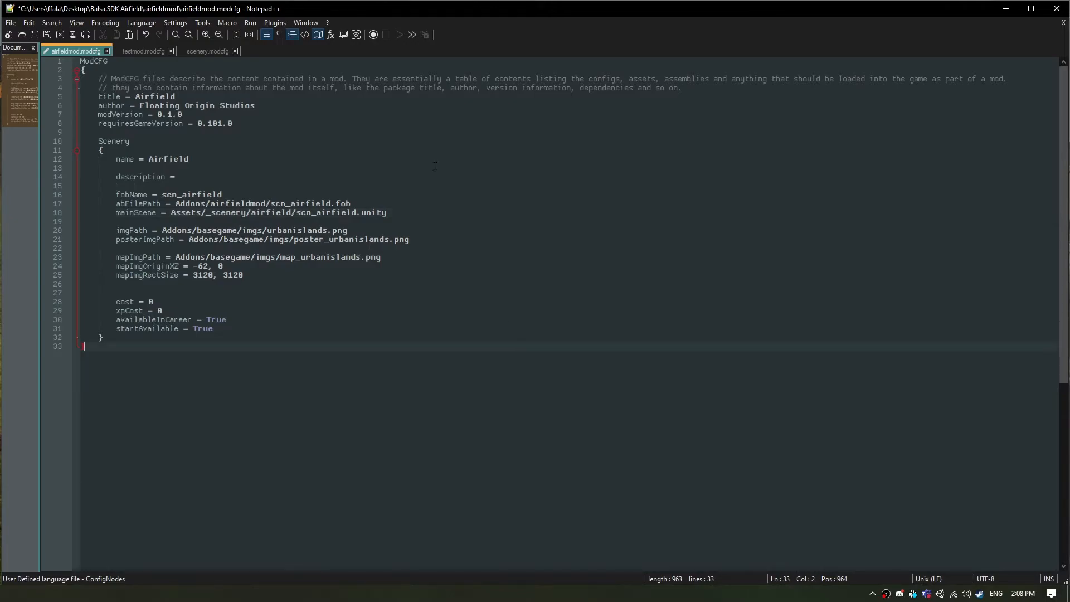
click(352, 225)
double_click(310, 232)
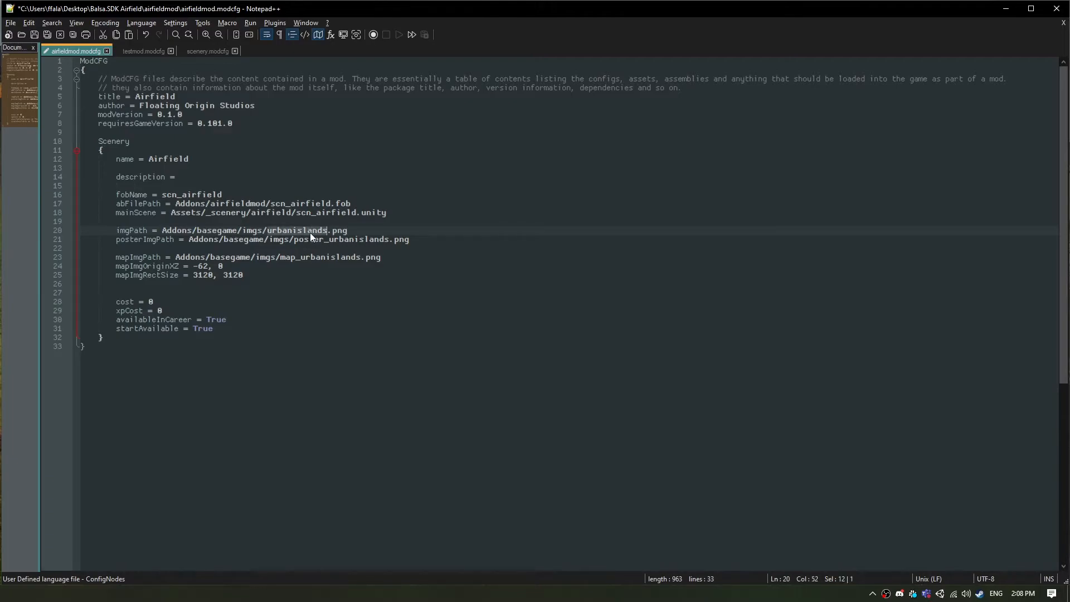
click(130, 240)
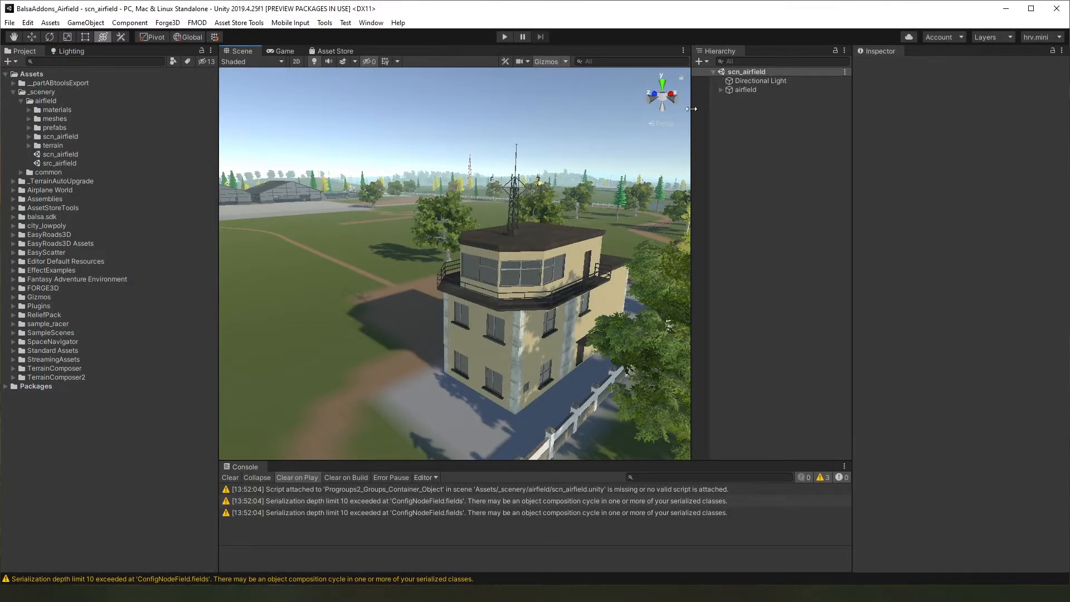
In Unity, maximize the Scene view, frame the runway, hangars and control tower from the air, and snip that view
click(683, 50)
click(694, 64)
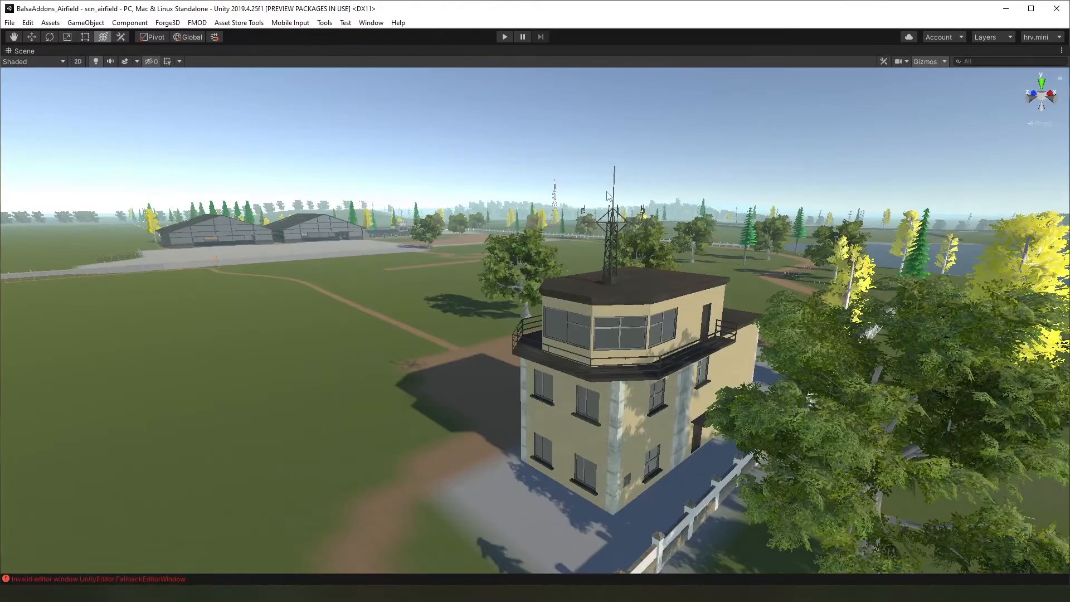
scroll(558, 166, down, 5)
scroll(560, 171, down, 5)
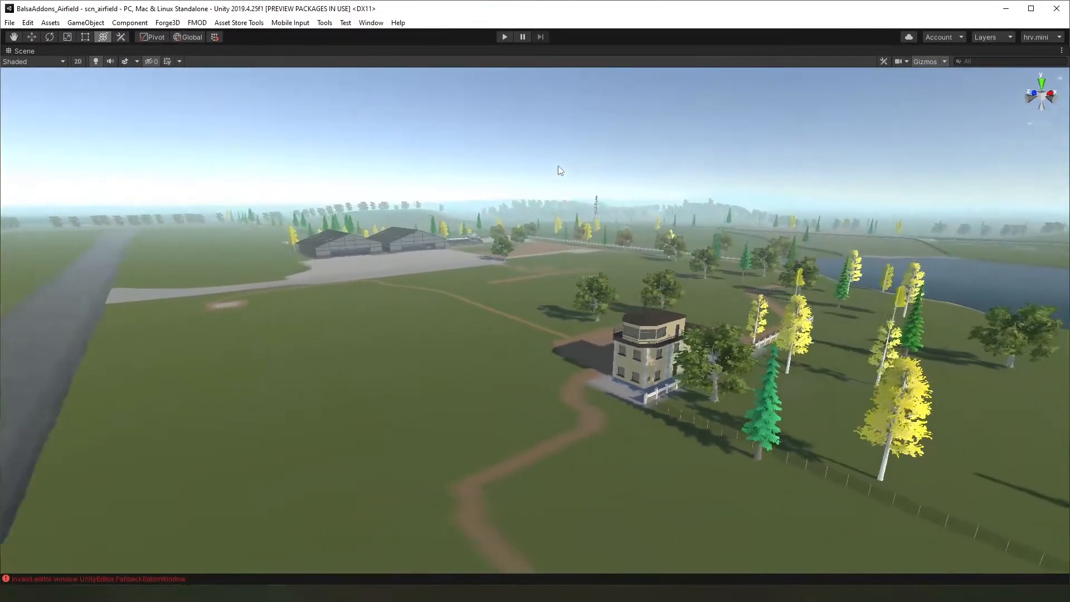
scroll(558, 165, down, 5)
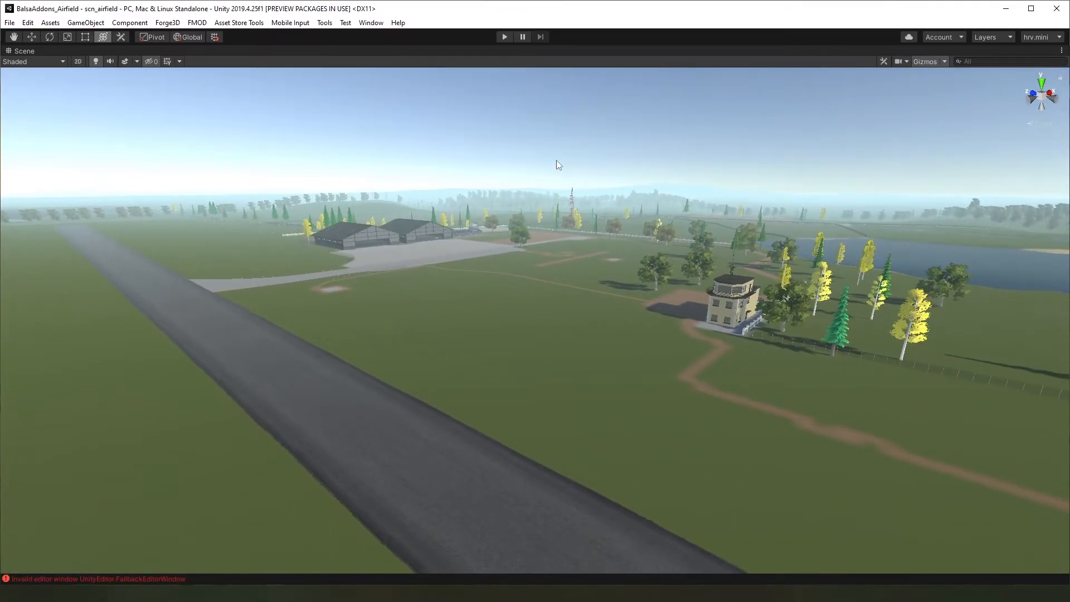
key(super+shift+s)
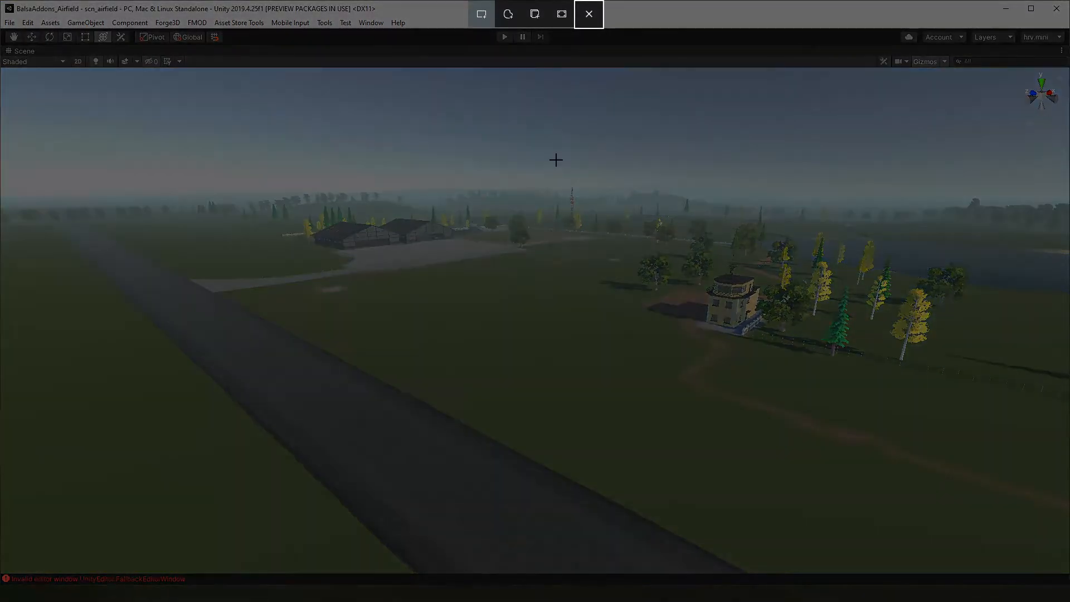
mouse_move(67, 72)
mouse_down()
mouse_move(82, 110)
mouse_move(418, 514)
mouse_move(1031, 566)
mouse_move(1051, 492)
mouse_move(1038, 564)
mouse_up()
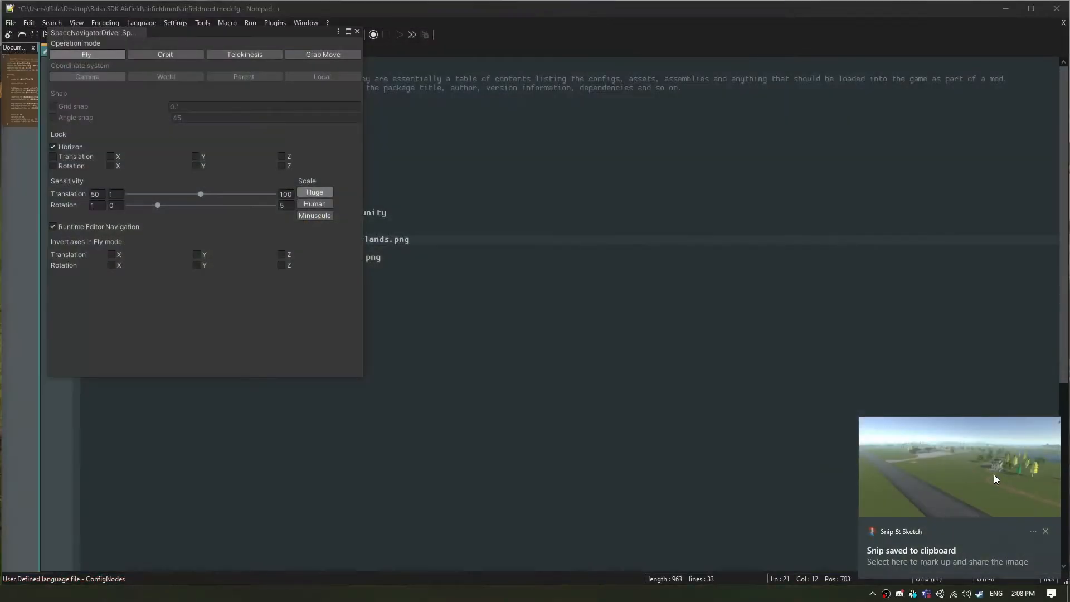
Open the captured snip in Snip & Sketch and save it as bannerImg.png in the airfieldmod folder
click(995, 474)
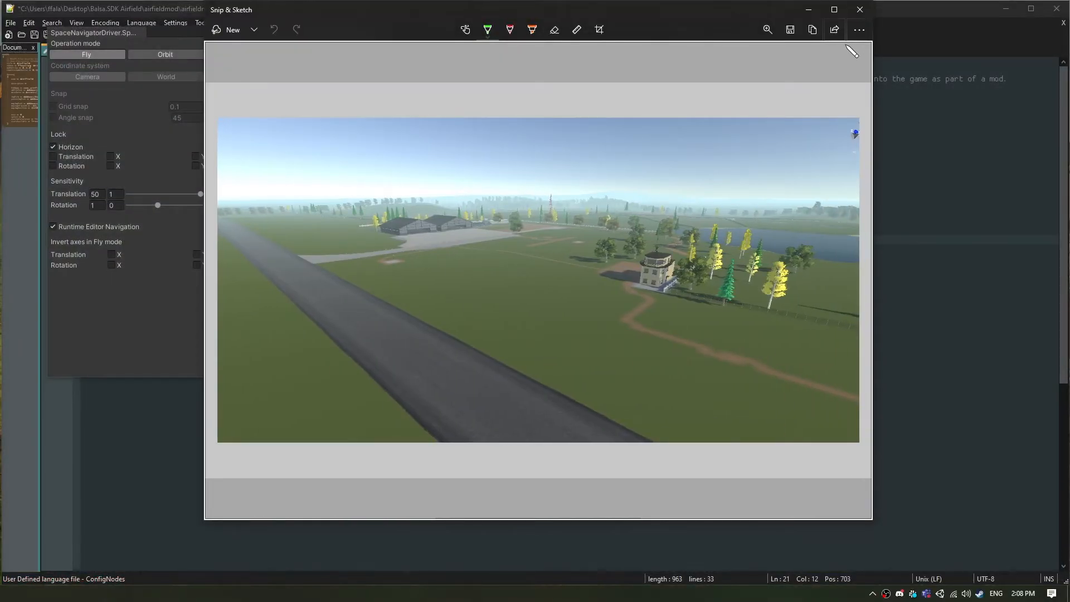
click(792, 35)
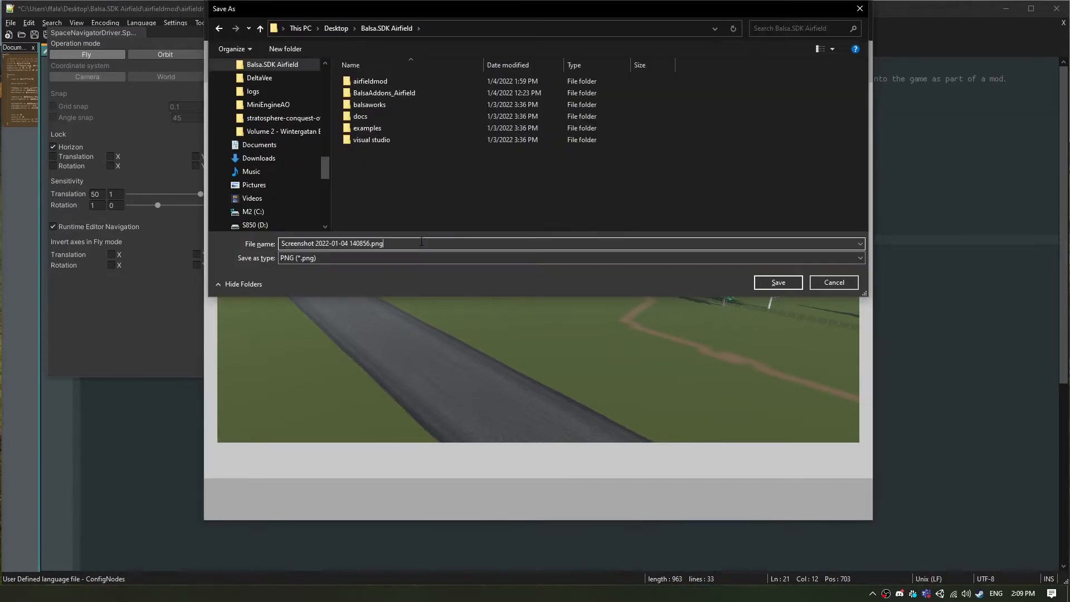
click(379, 84)
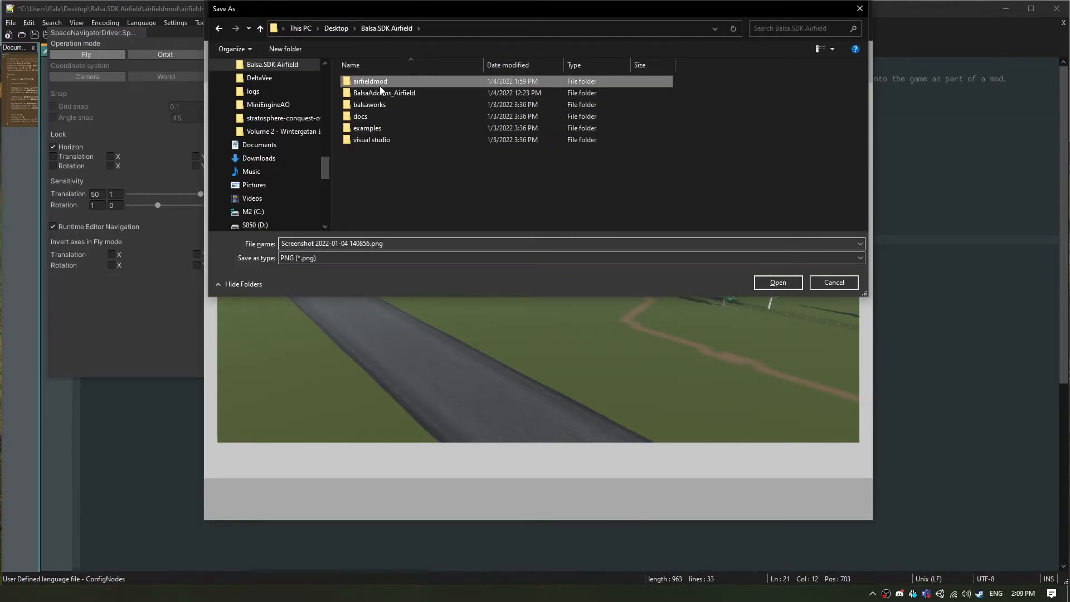
double_click(385, 82)
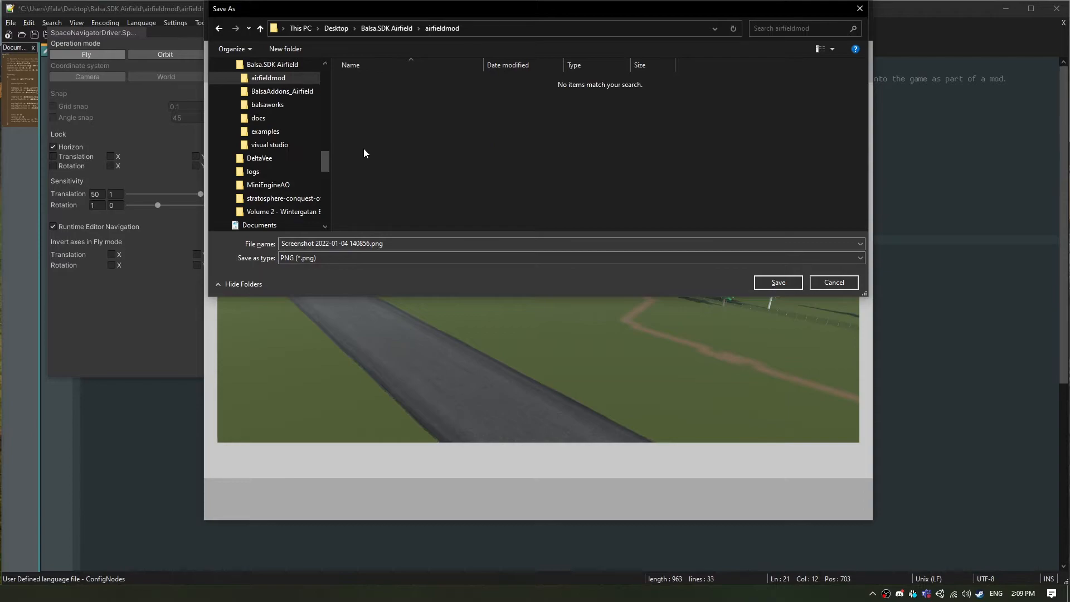
drag(388, 245, 221, 248)
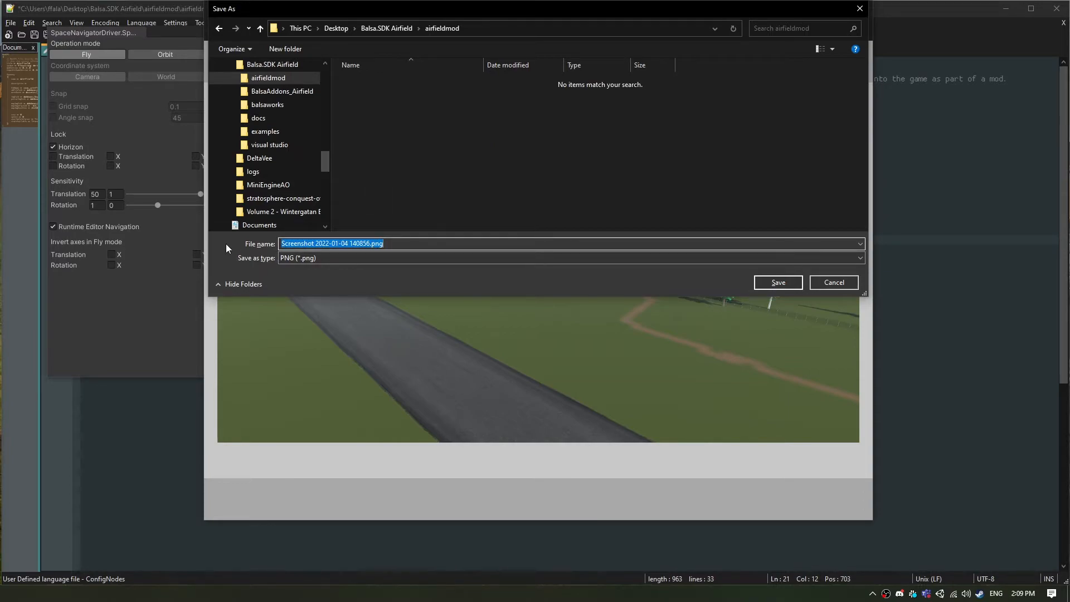
text(banner)
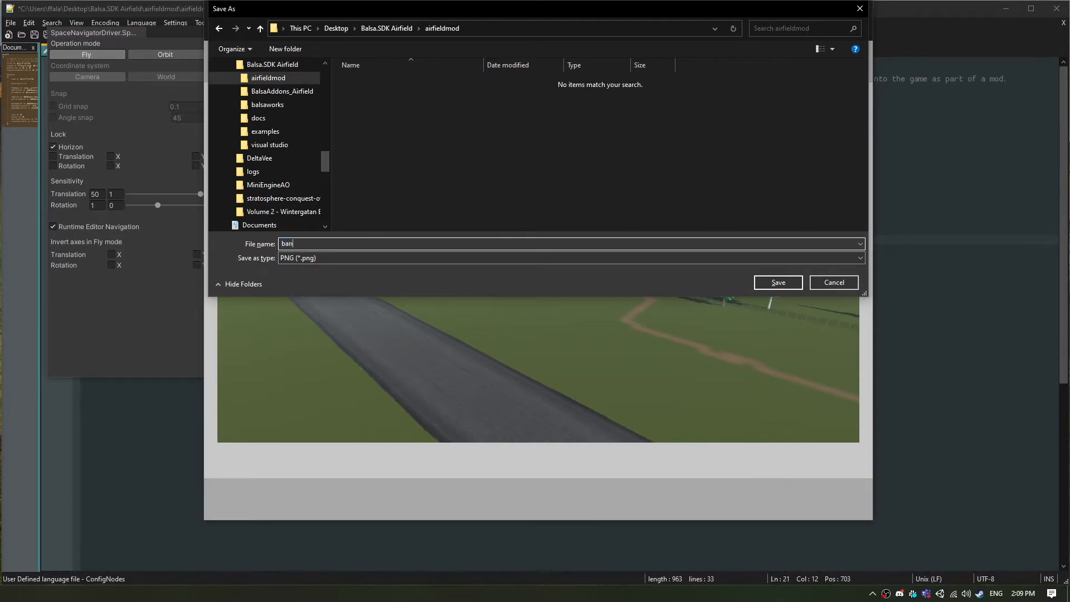
text(Img)
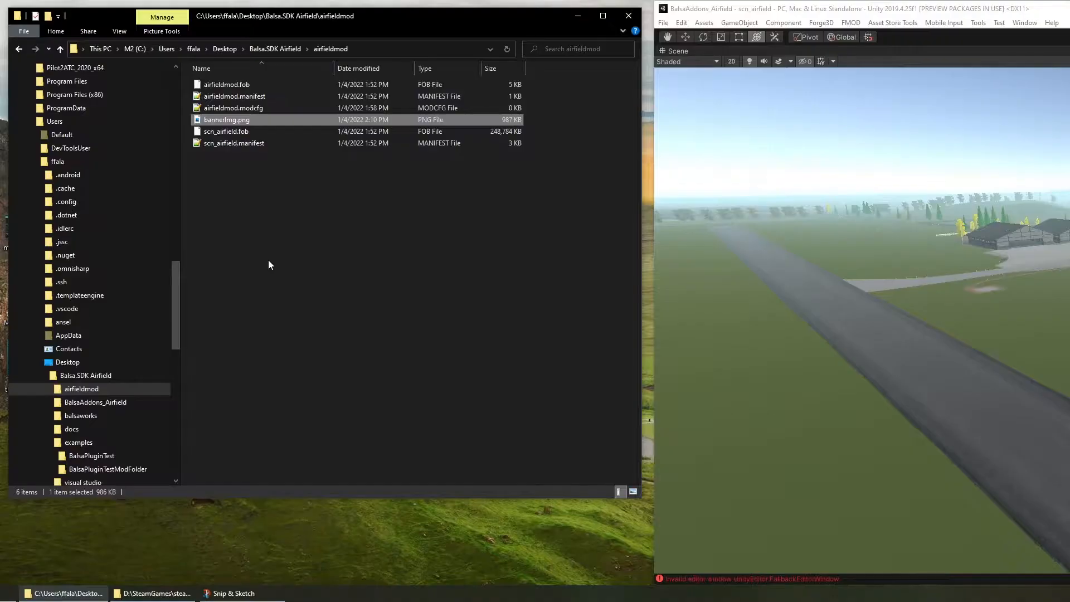
In File Explorer, open bannerImg.png from the airfieldmod folder with Photoshop
click(265, 122)
right_click(264, 121)
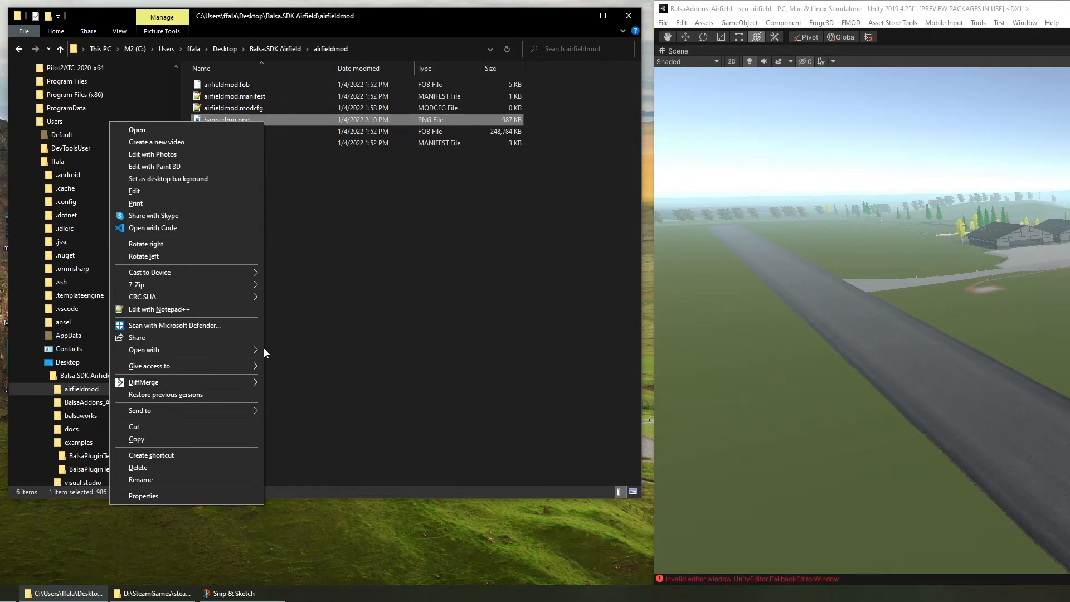
mouse_move(255, 349)
click(304, 353)
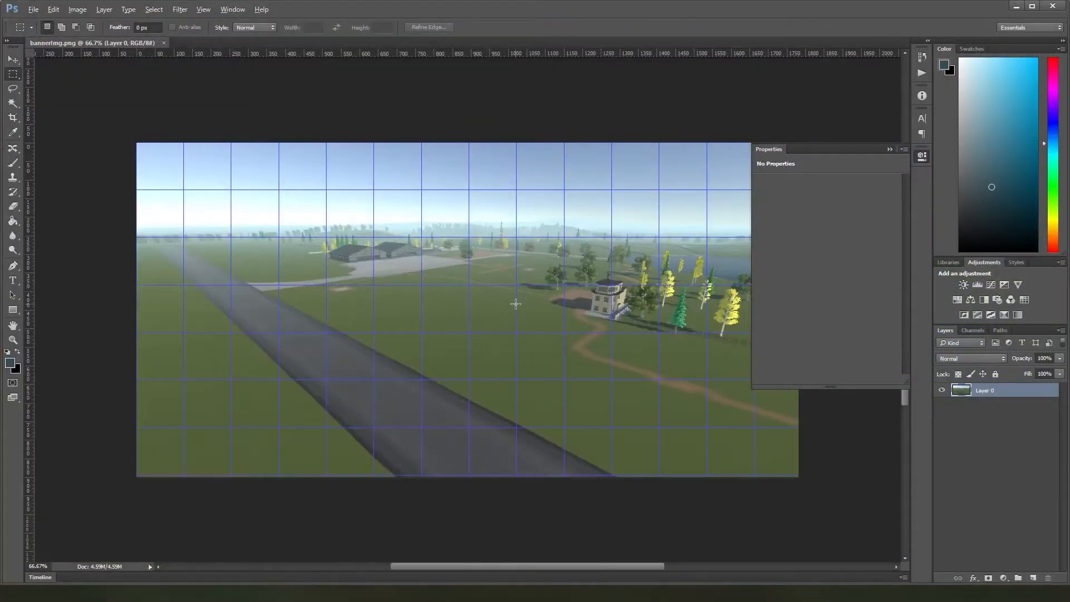
Crop a strip off the left side and the bottom of the banner image with the Crop tool
key(c)
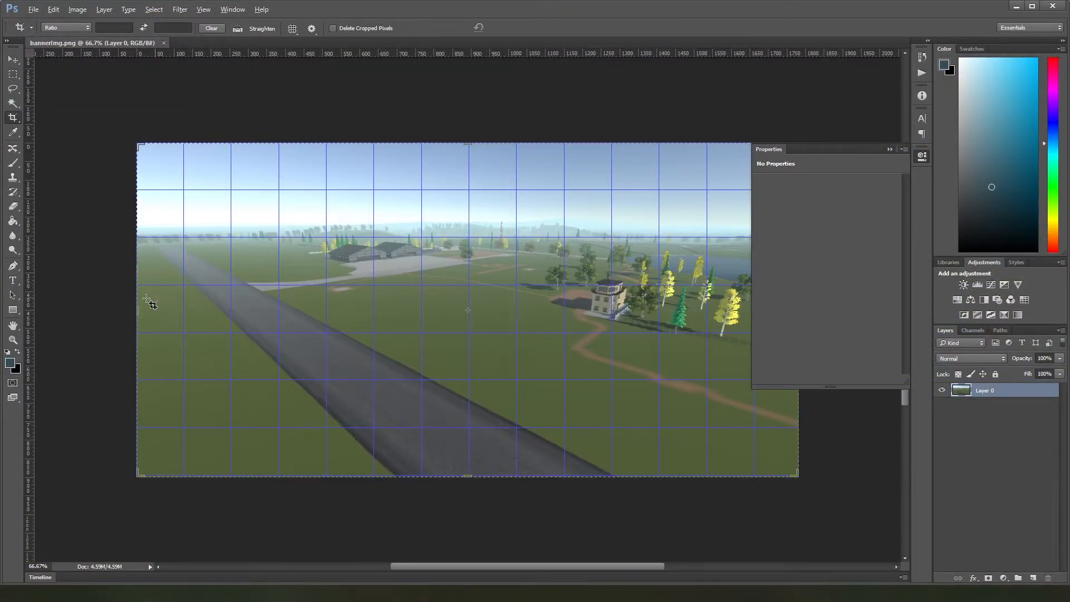
drag(136, 311, 183, 307)
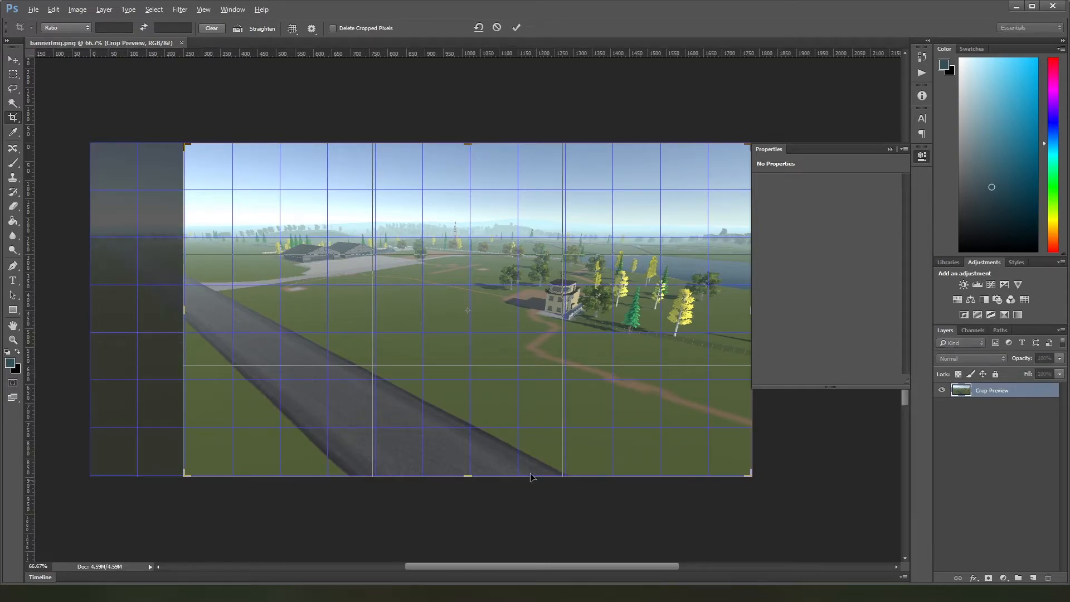
drag(468, 476, 480, 444)
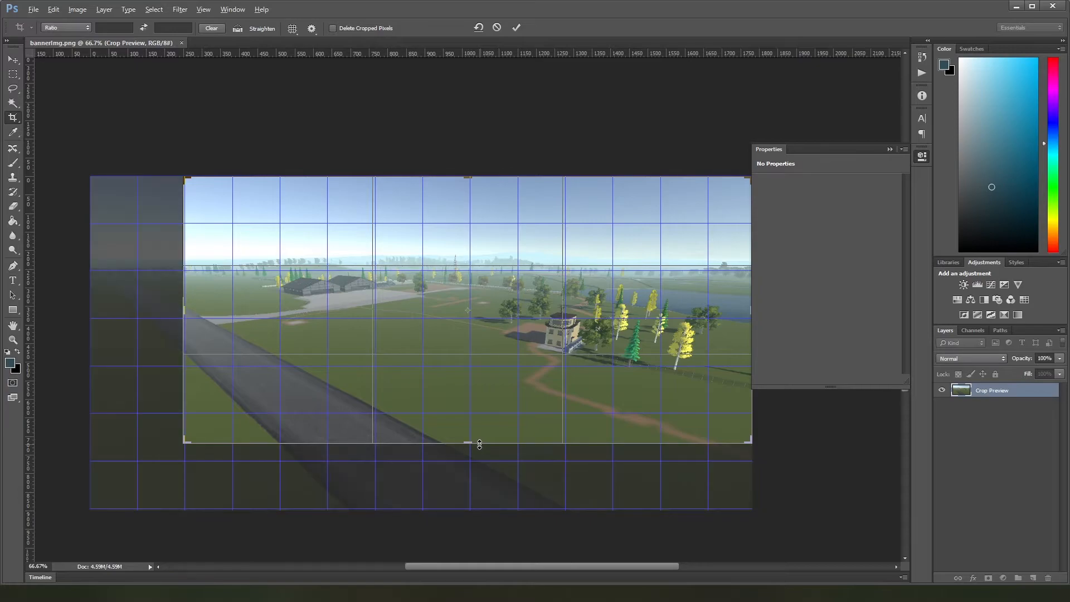
key(Return)
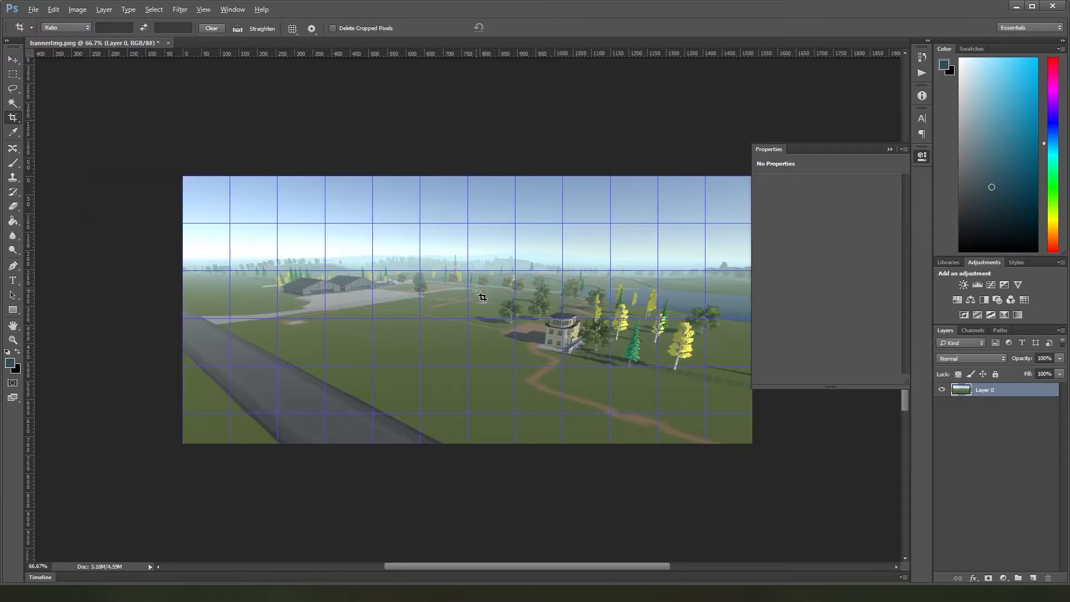
Save the cropped banner in PNG format as bannerImg.png in the airfieldmod folder, replacing the existing file
key(ctrl)
key(ctrl+shift+s)
click(513, 258)
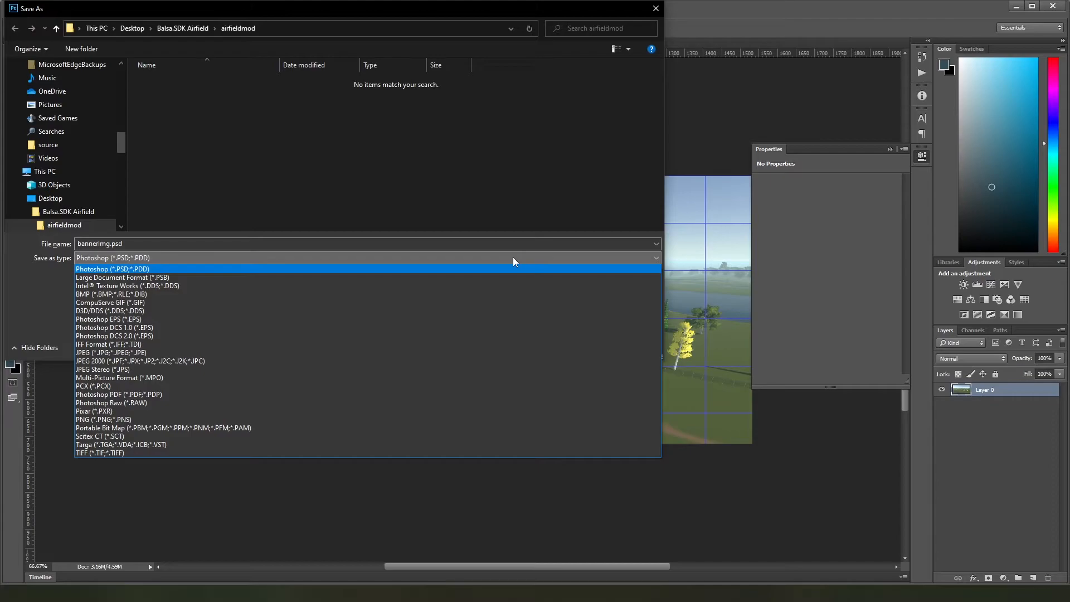
click(464, 419)
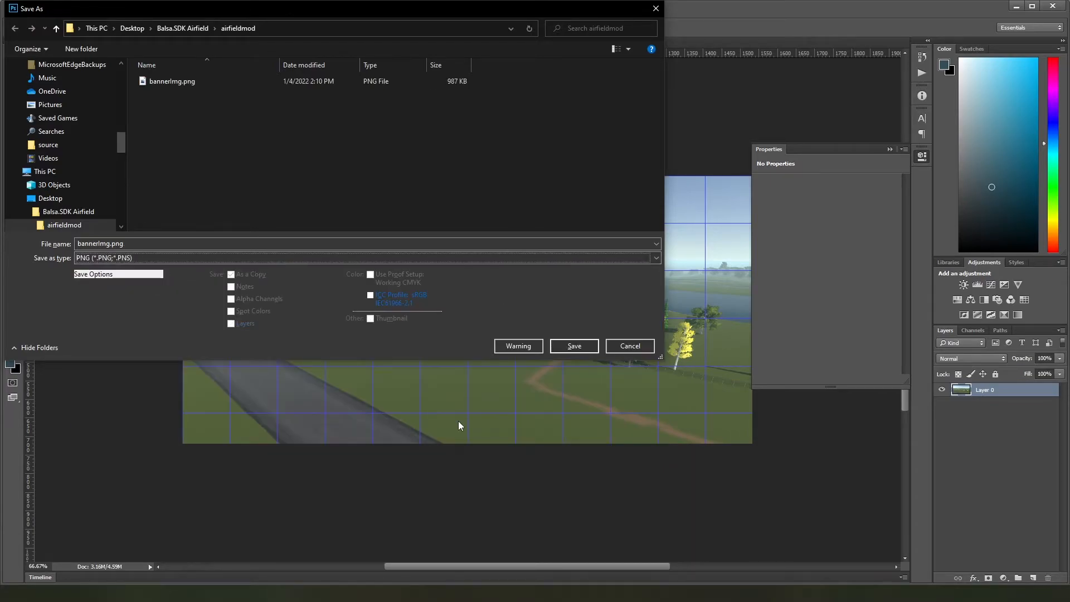
double_click(177, 84)
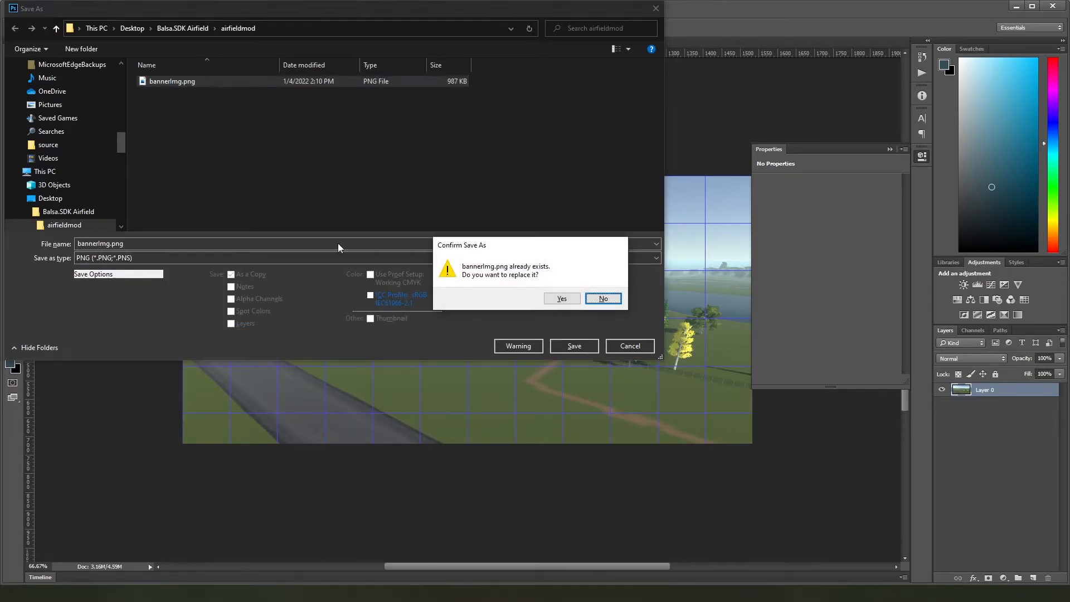
click(561, 299)
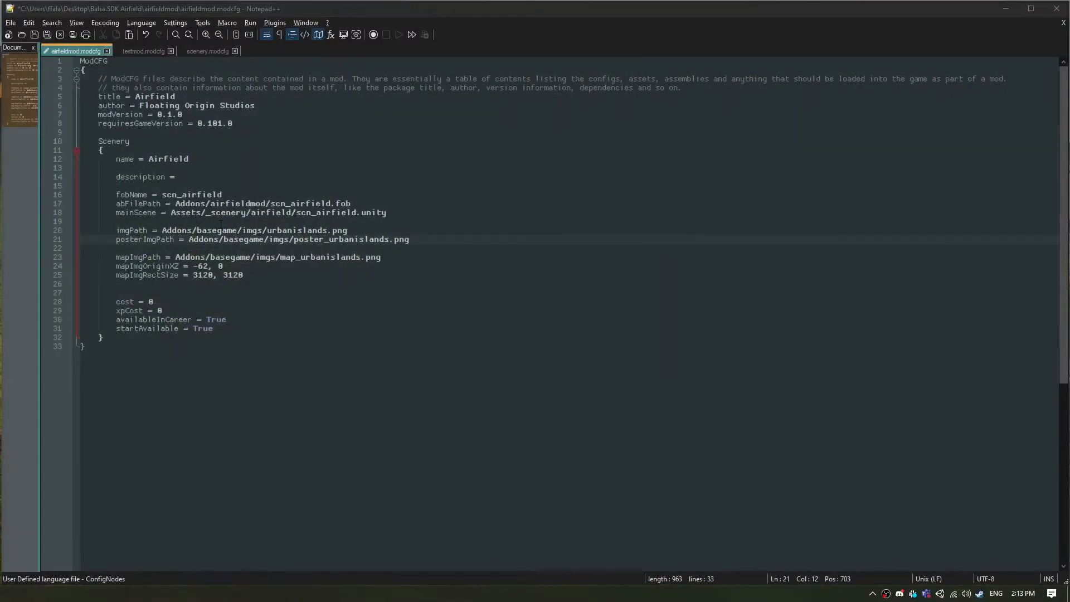
In airfieldmod.modcfg in Notepad++, set imgPath to Addons/airfieldmod/bannerImg.png
double_click(229, 203)
key(ctrl+c)
double_click(222, 231)
key(ctrl+v)
drag(259, 230, 344, 229)
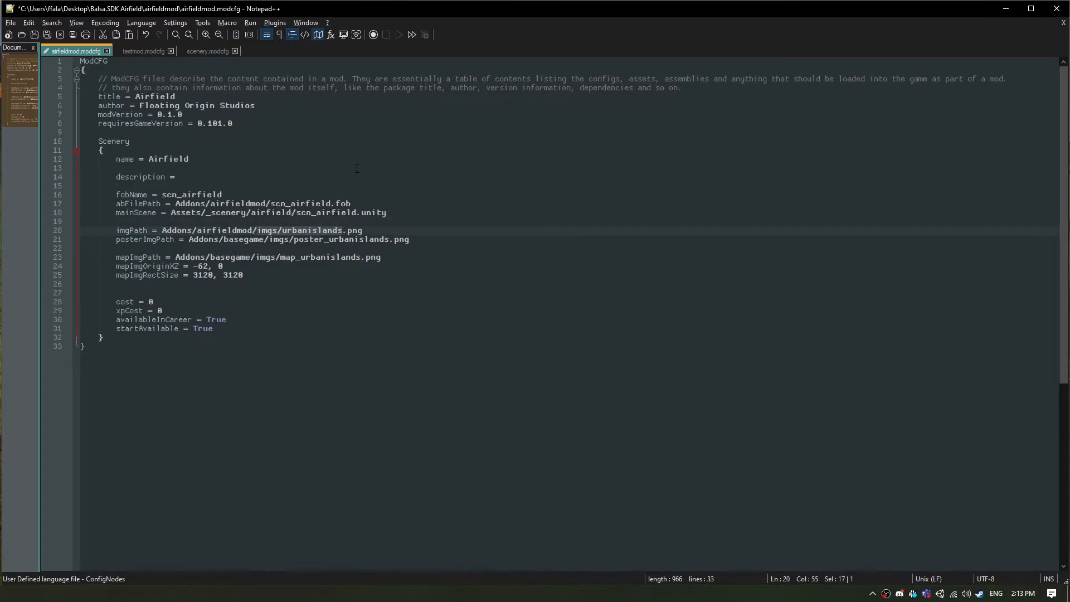
text(bannerImg)
click(170, 230)
key(End)
Set posterImgPath to Addons/airfieldmod/posterImg.png by reusing the banner image path
click(294, 239)
drag(162, 231, 330, 230)
key(ctrl+c)
drag(188, 239, 410, 239)
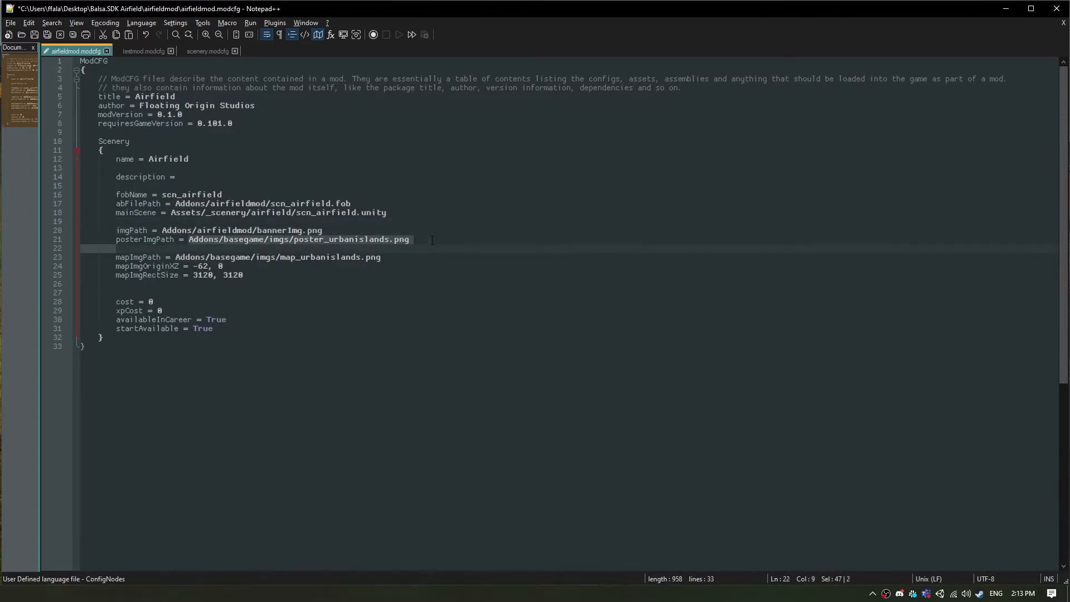
key(ctrl+v)
drag(311, 239, 284, 239)
text(poster)
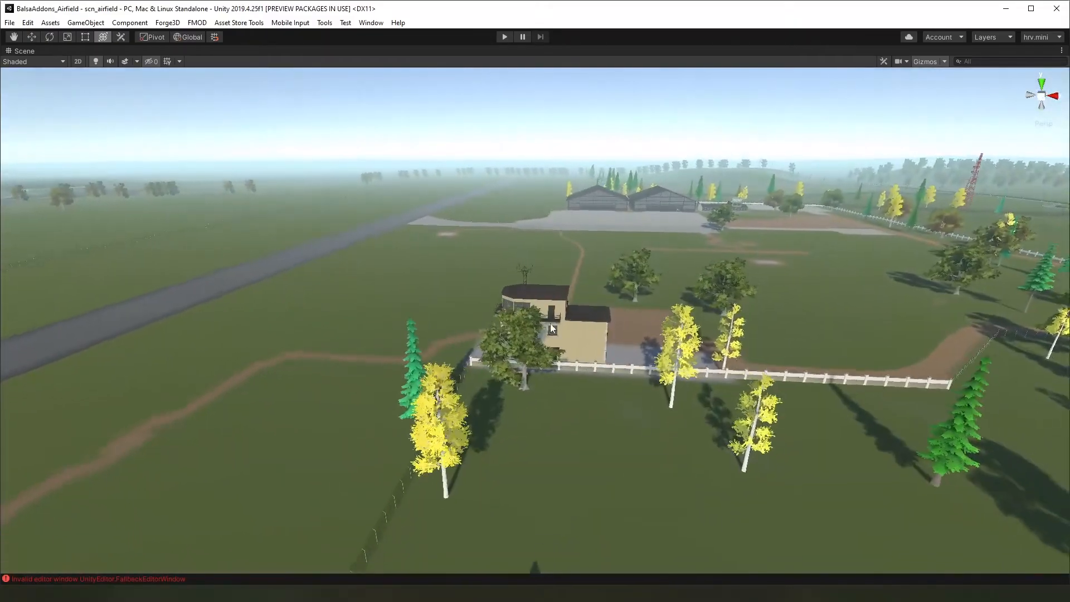
In Unity, snip a portrait-shaped area of the Scene view showing the red lattice tower, road and hangar
key(super+shift+s)
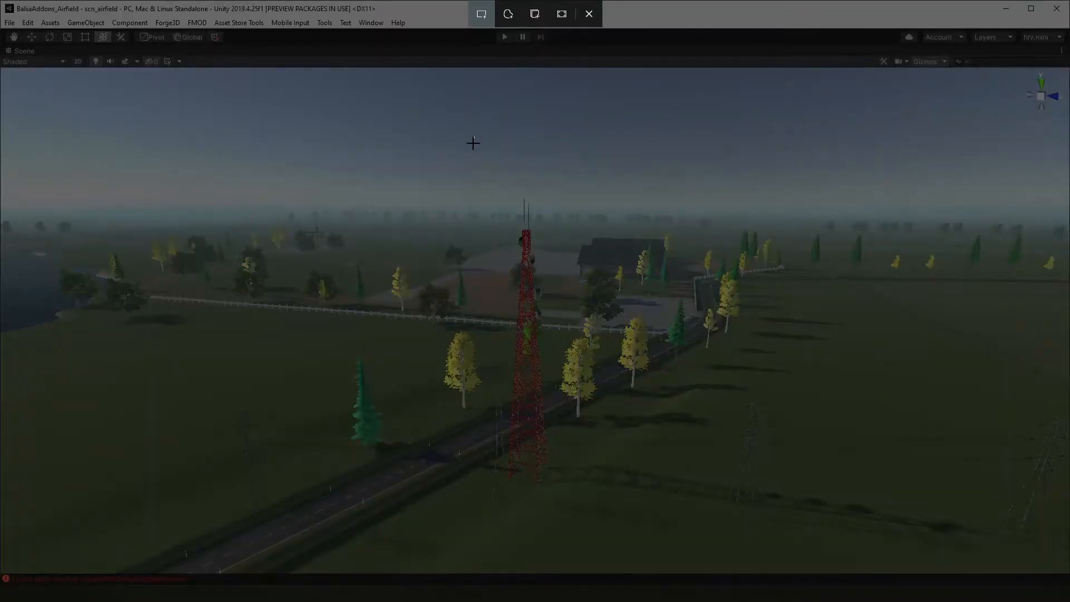
drag(474, 137, 782, 547)
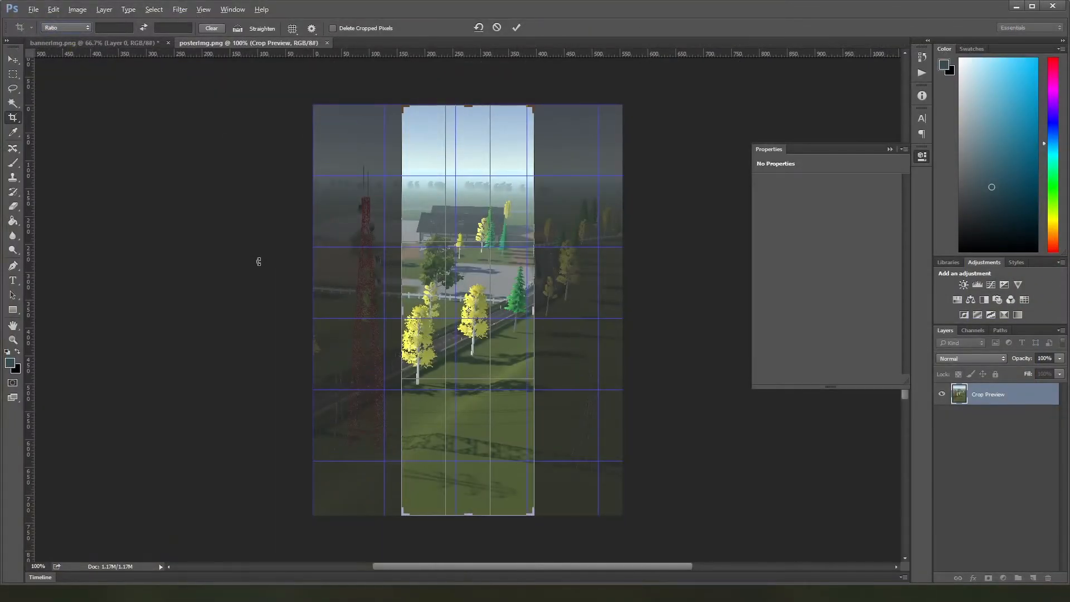
In Photoshop, crop posterImg.png to 453 x 512 px using the W x H x Resolution crop preset
click(66, 28)
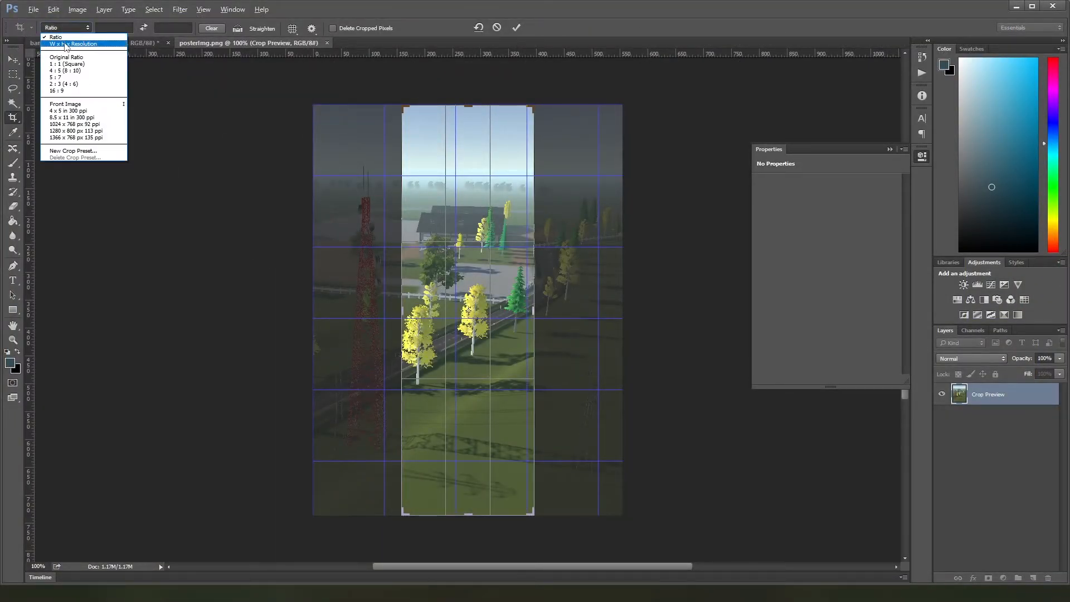
click(66, 44)
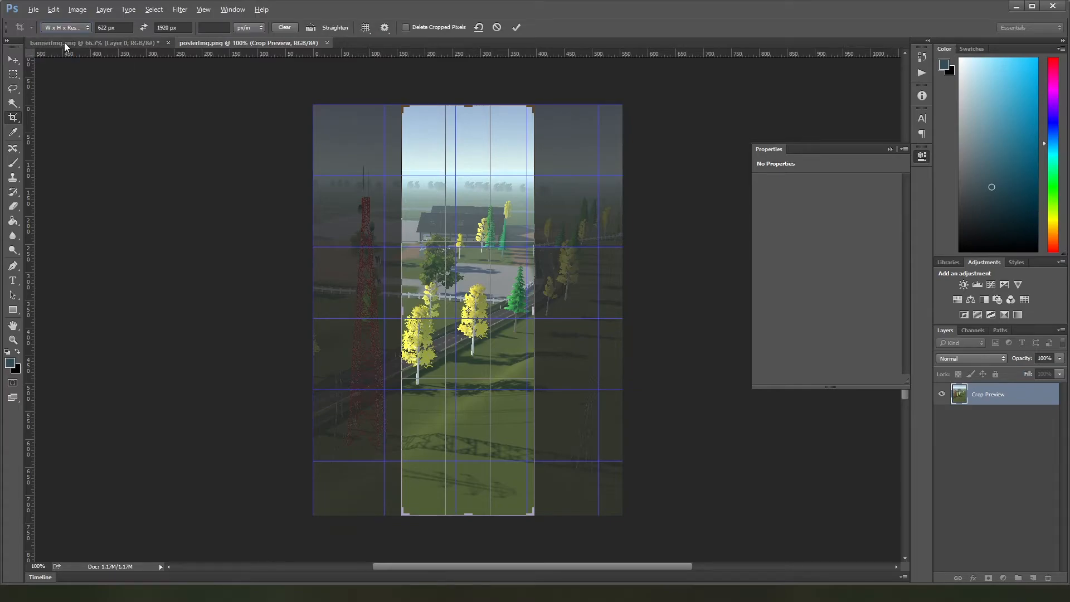
click(118, 27)
double_click(101, 27)
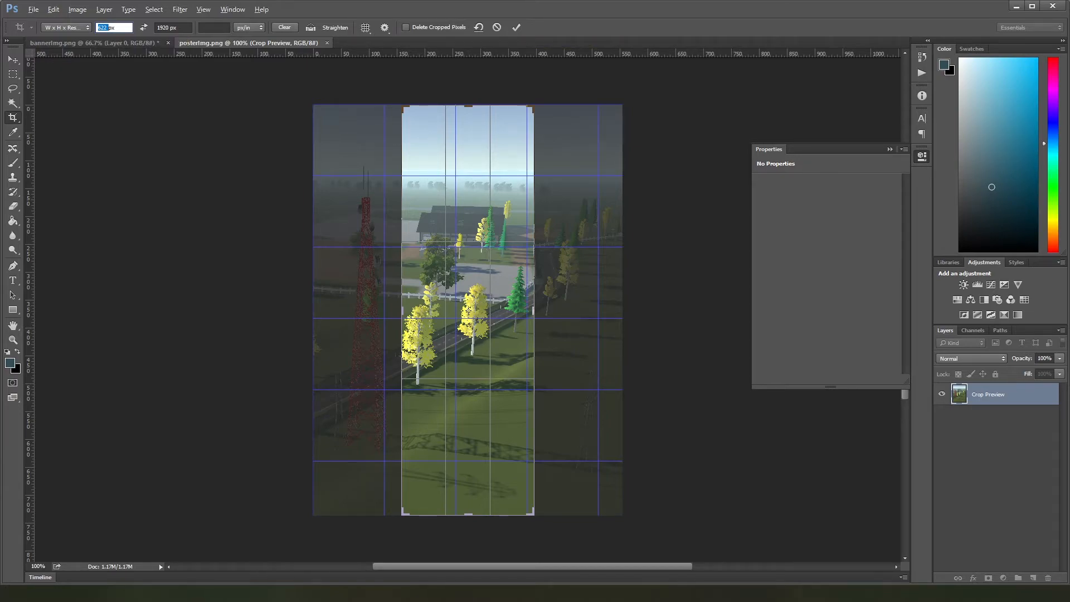
text(450)
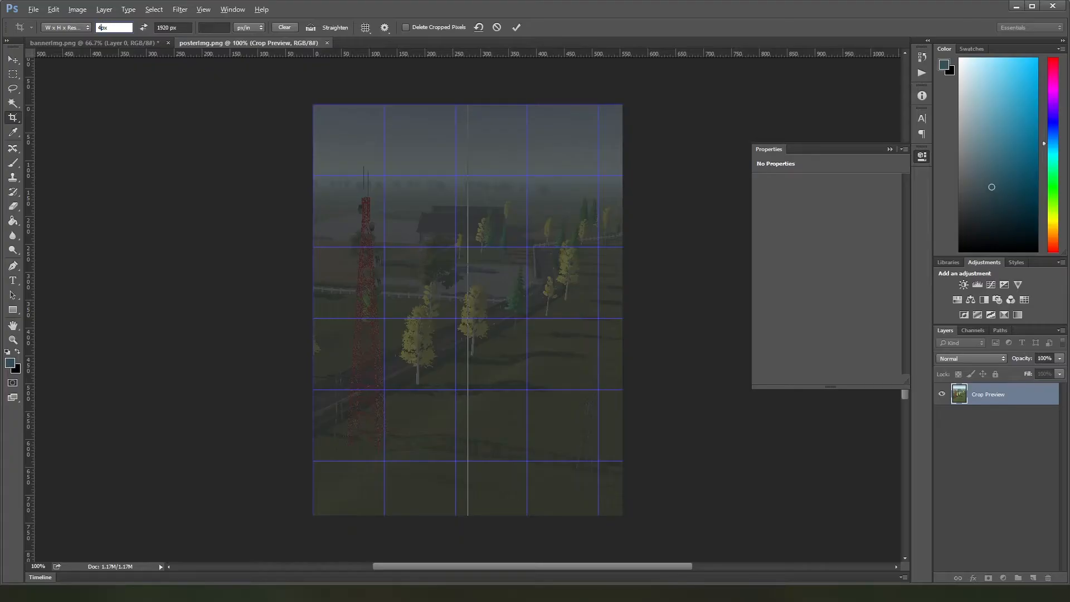
key(Tab)
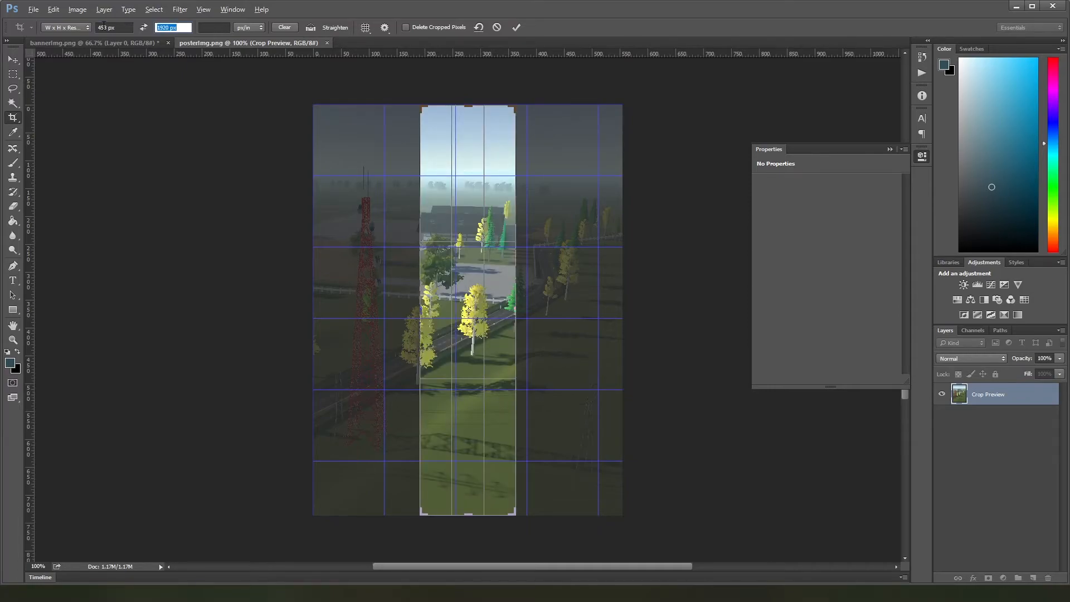
text(512)
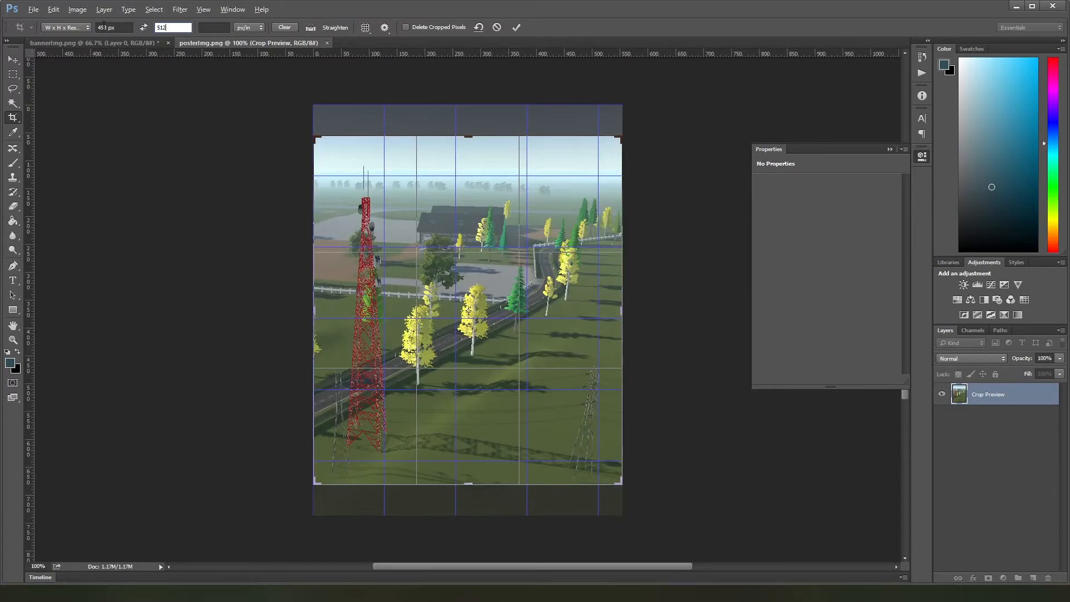
key(Return)
click(519, 27)
Save the cropped poster as posterImg.png in the airfieldmod folder, replacing the existing file, and minimize Photoshop
key(ctrl+shift+s)
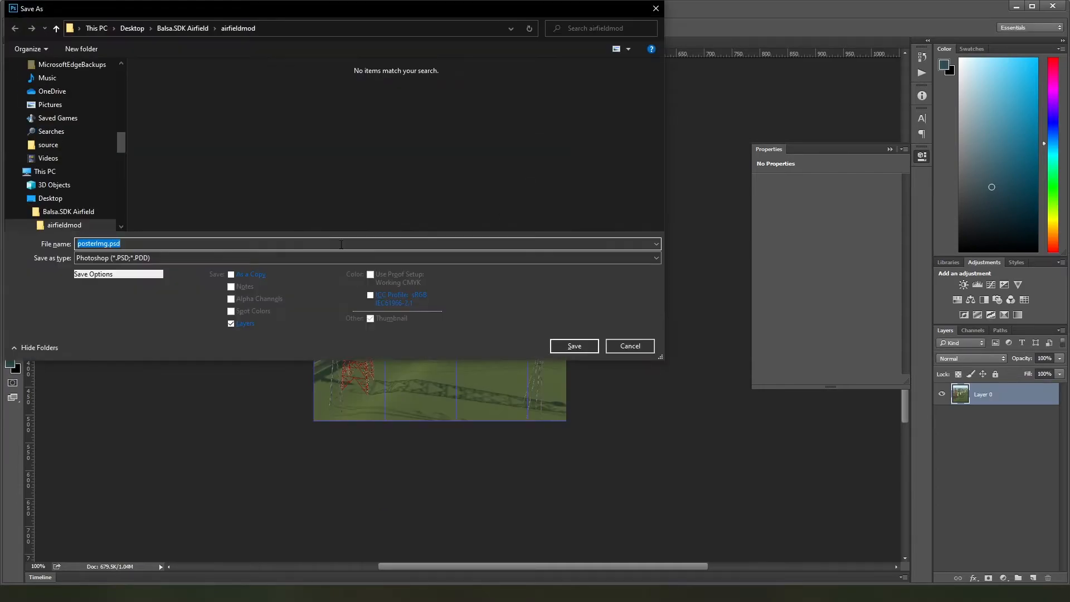
click(574, 346)
click(562, 299)
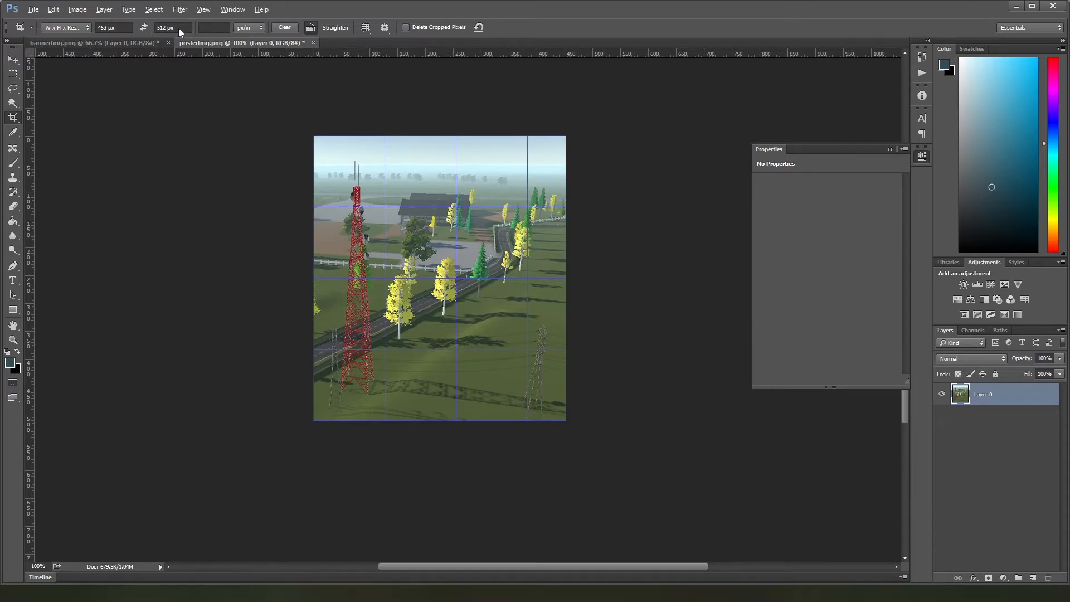
click(562, 187)
click(1014, 9)
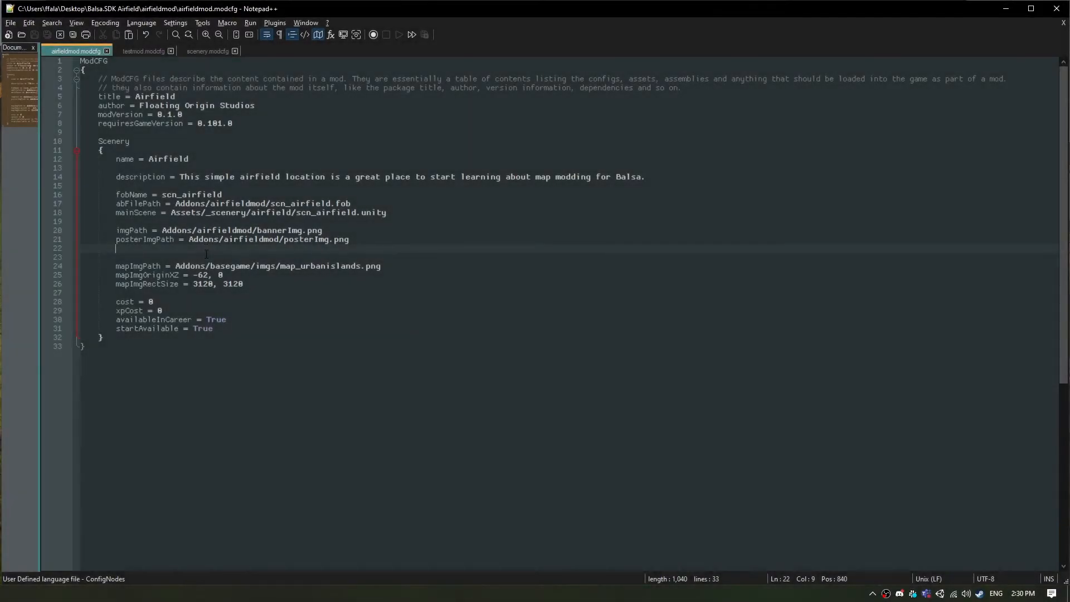
Delete the mapImgPath, mapImgOriginXZ and mapImgRectSize lines from the Scenery entry in airfieldmod.modcfg
click(206, 254)
drag(221, 259, 281, 288)
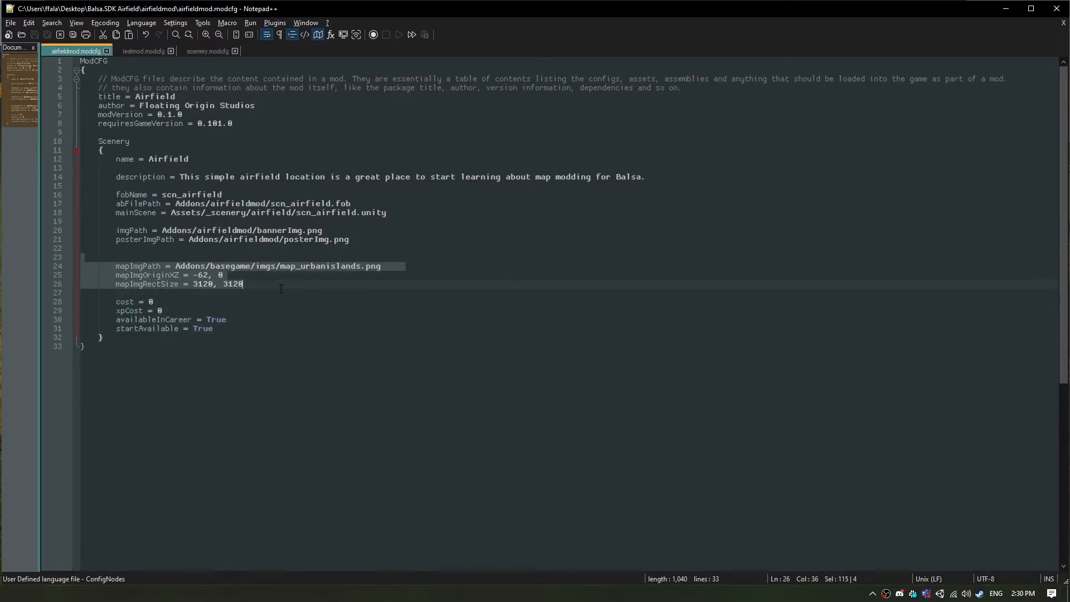
key(Delete)
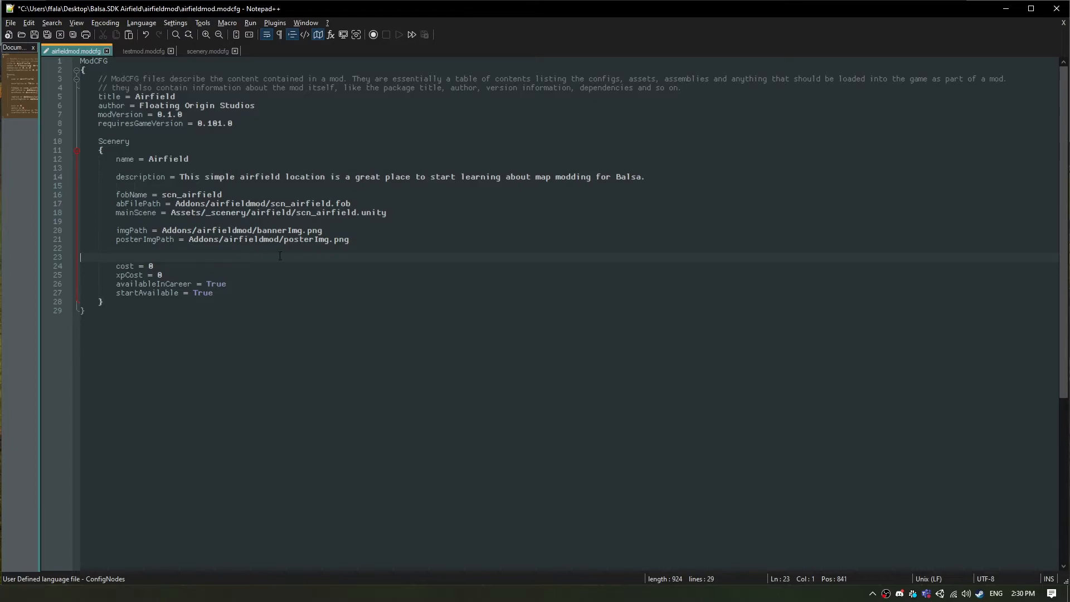
click(314, 267)
click(225, 293)
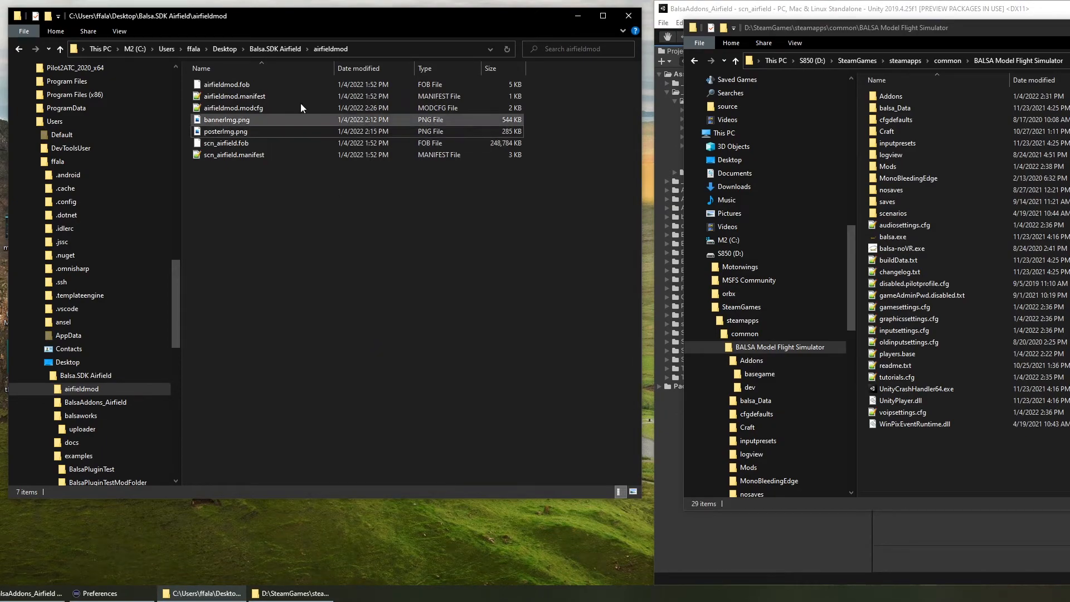
In File Explorer, launch uploader.exe from the balsaworks\uploader folder of Balsa.SDK Airfield
click(274, 51)
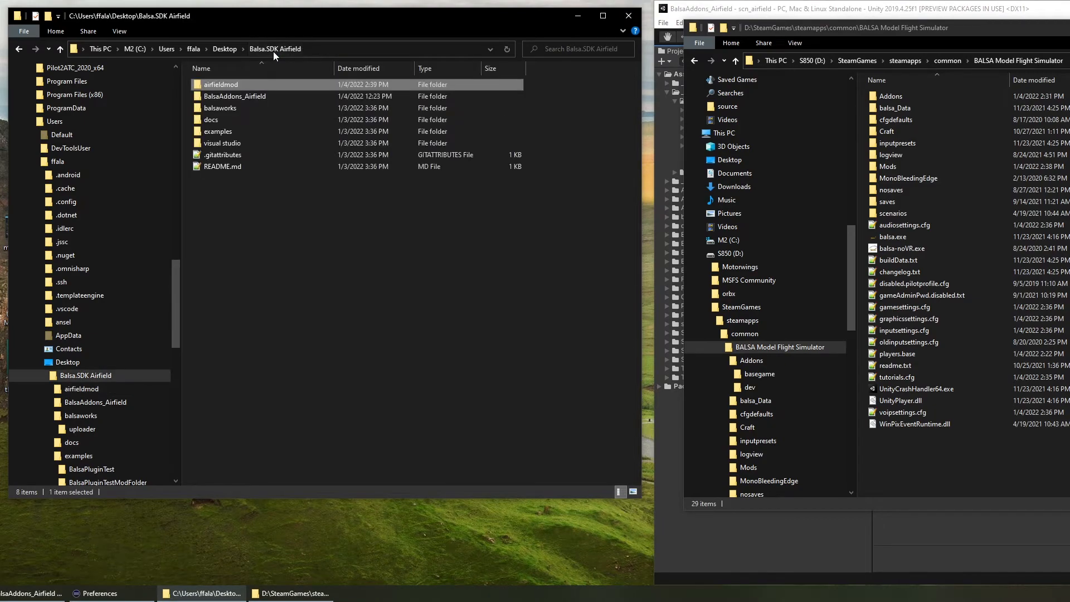
double_click(266, 106)
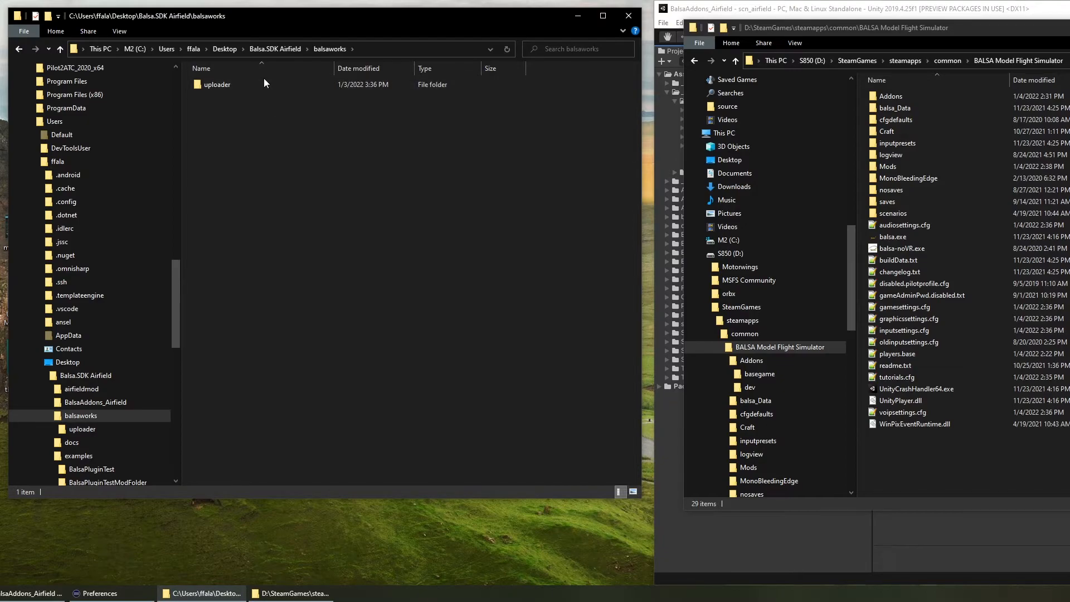
click(261, 82)
double_click(262, 143)
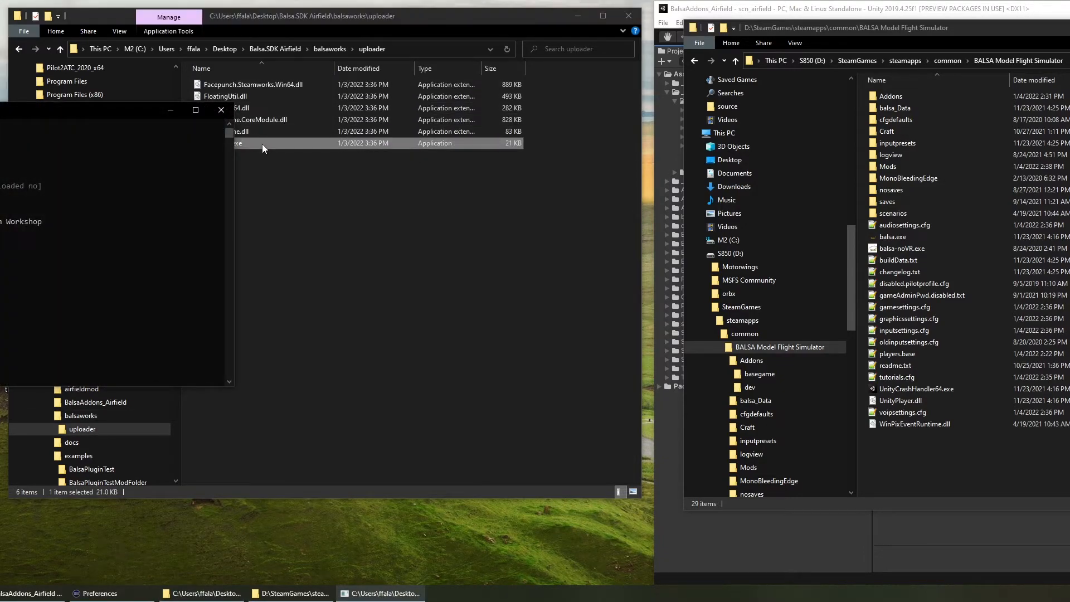
Supply the airfieldmod folder from Balsa.SDK Airfield to the Balsa Steamworks Uploader and run the upload
click(262, 49)
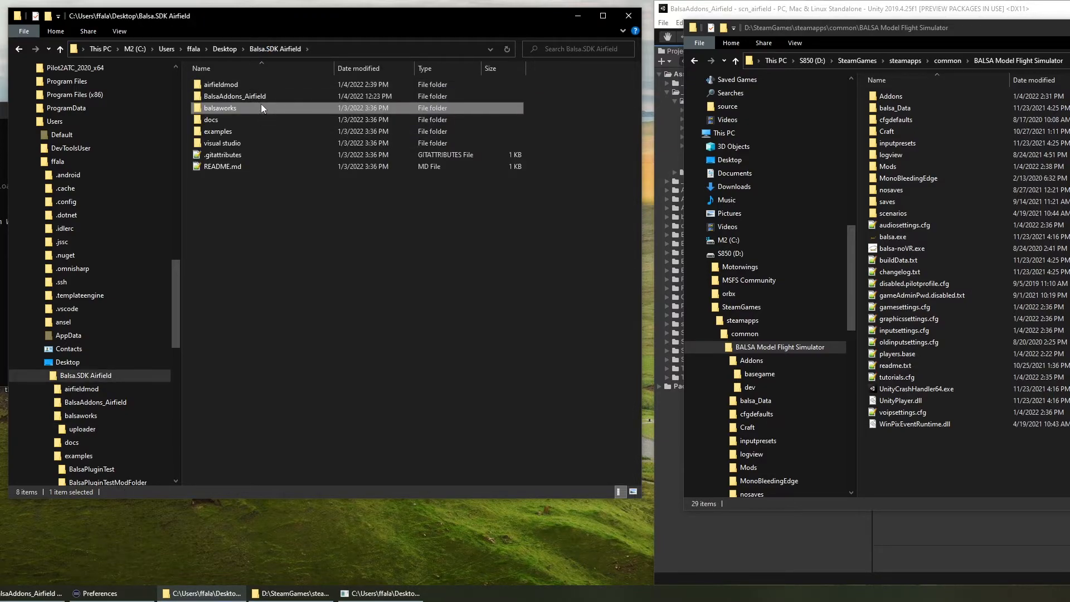
click(200, 87)
drag(201, 91, 239, 310)
click(272, 309)
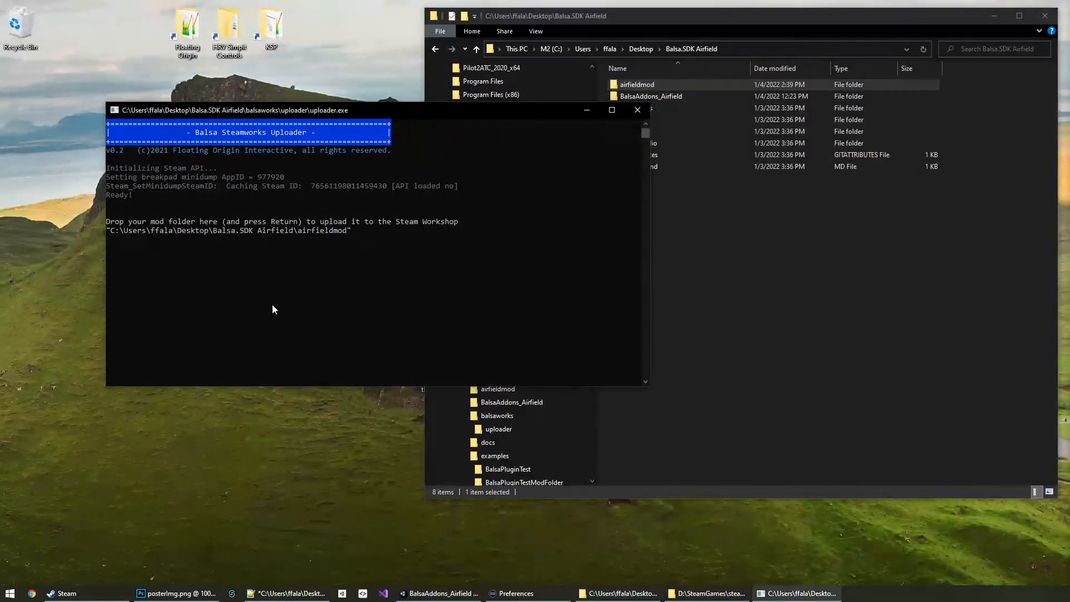
key(Return)
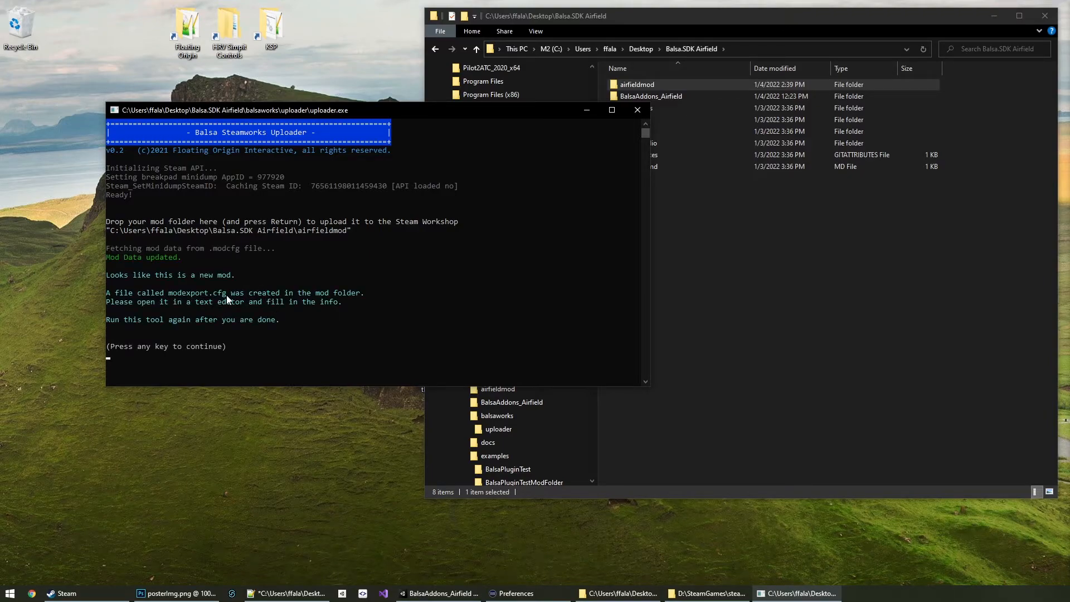
Open modexport.cfg from the airfieldmod folder in Notepad++, examine its publishing fields and close it
click(630, 86)
double_click(628, 86)
double_click(636, 133)
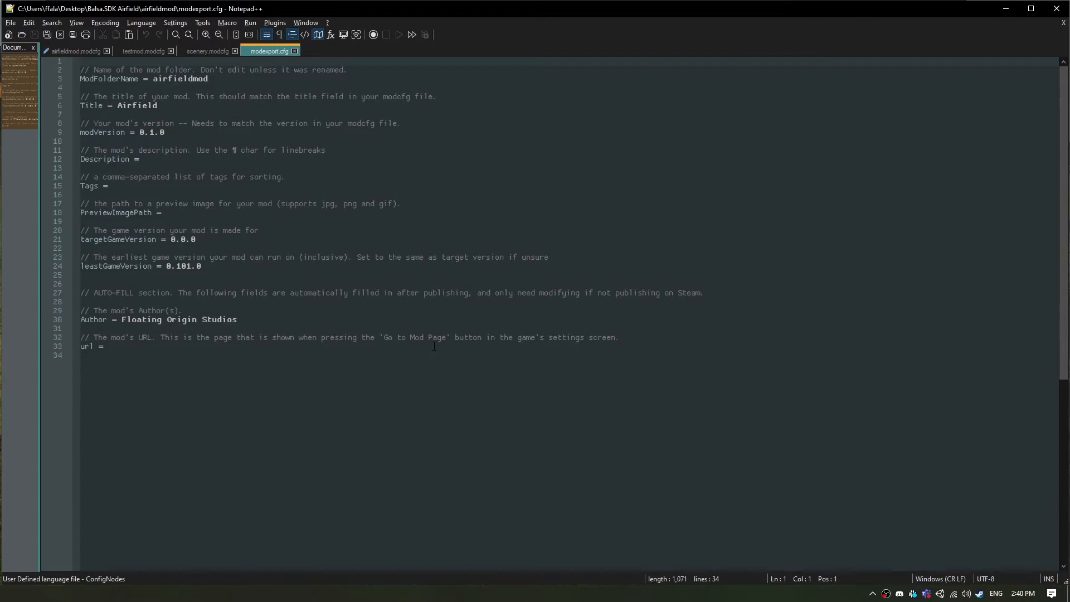
key(alt+F4)
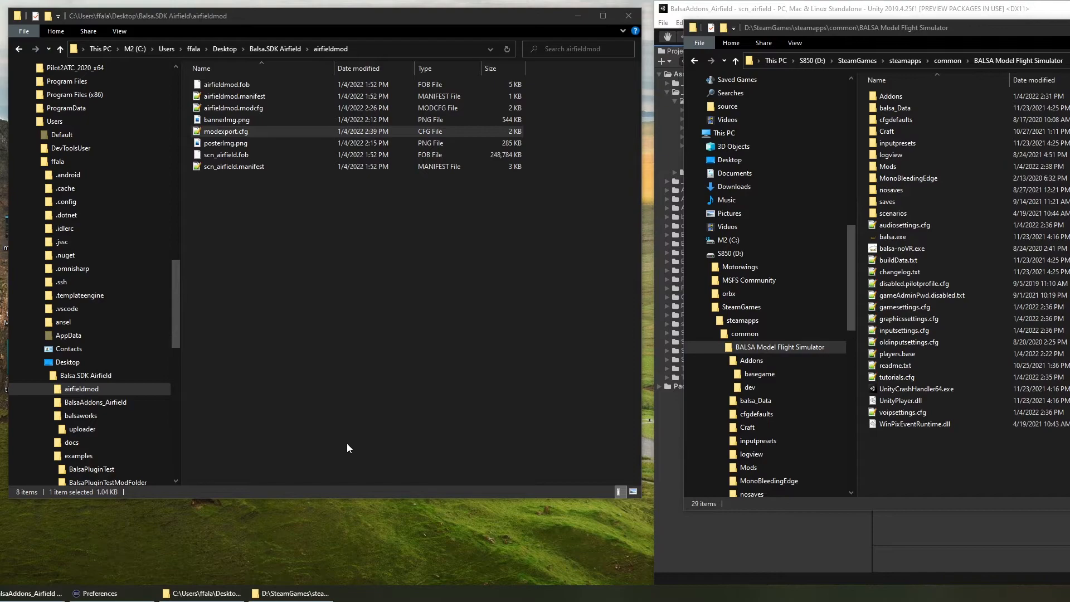
Copy the airfieldmod folder from Balsa.SDK Airfield into the Addons folder of the BALSA Model Flight Simulator installation
click(275, 49)
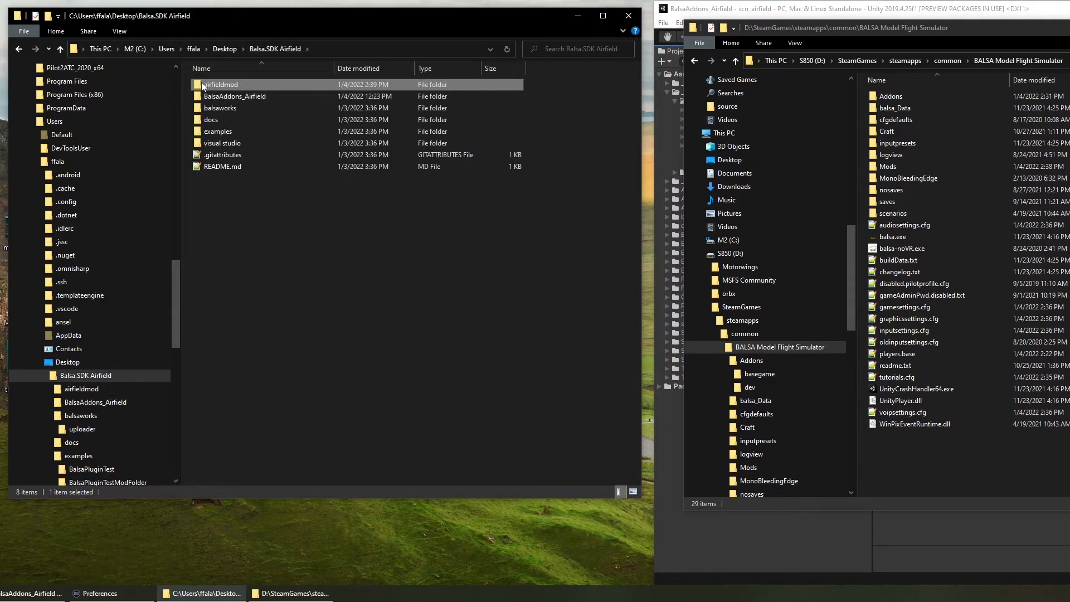
drag(202, 85, 958, 205)
drag(303, 202, 294, 96)
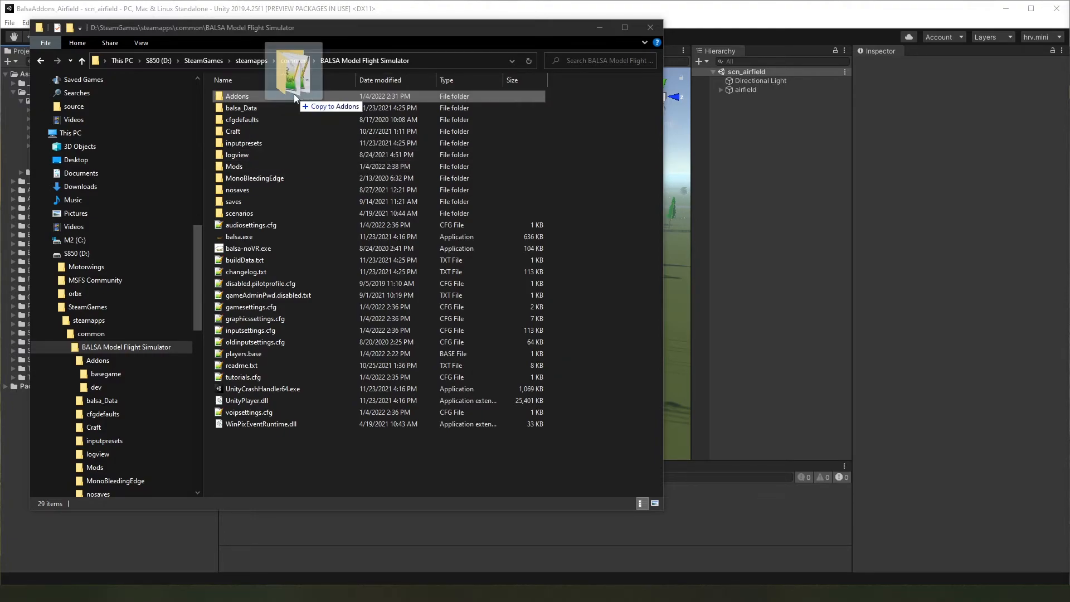
mouse_move(293, 94)
mouse_down()
mouse_move(291, 156)
mouse_move(296, 95)
mouse_up()
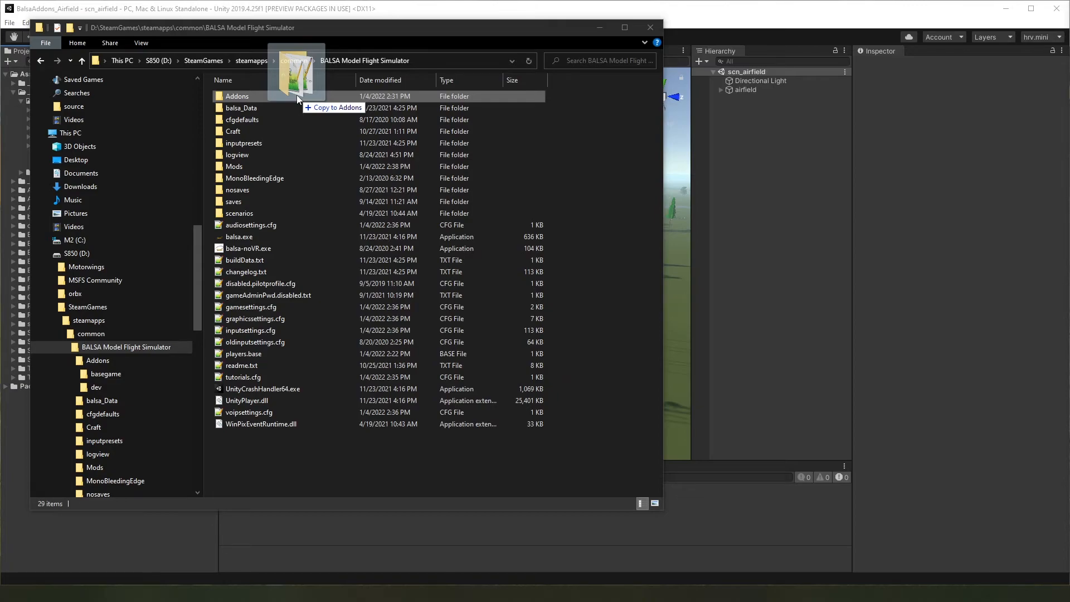
drag(297, 98, 290, 168)
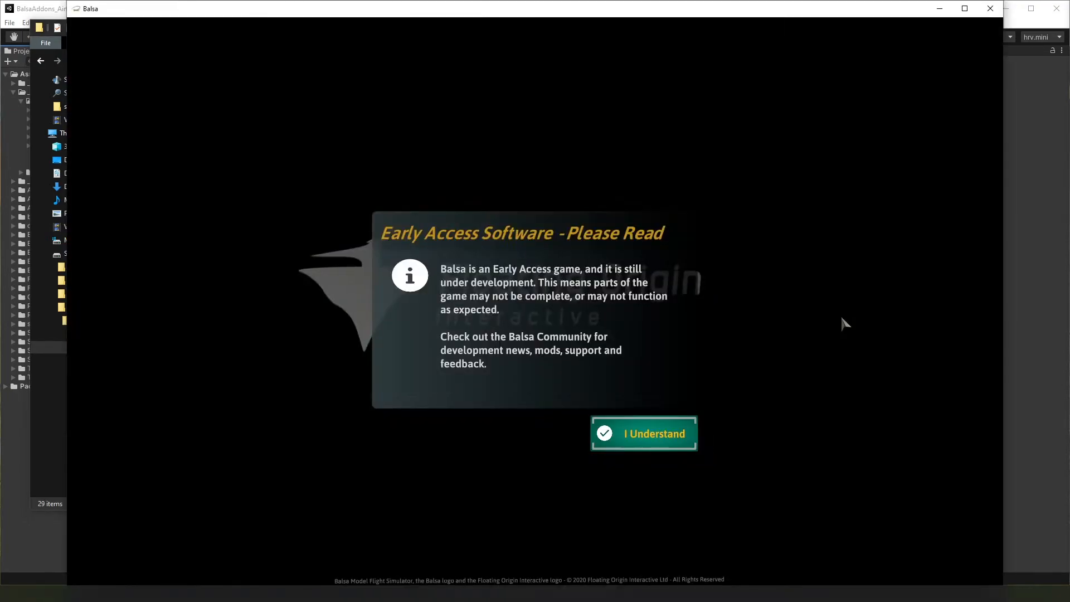
In Balsa, acknowledge the Early Access notice and open the Build & Fly options for starting a game
click(645, 434)
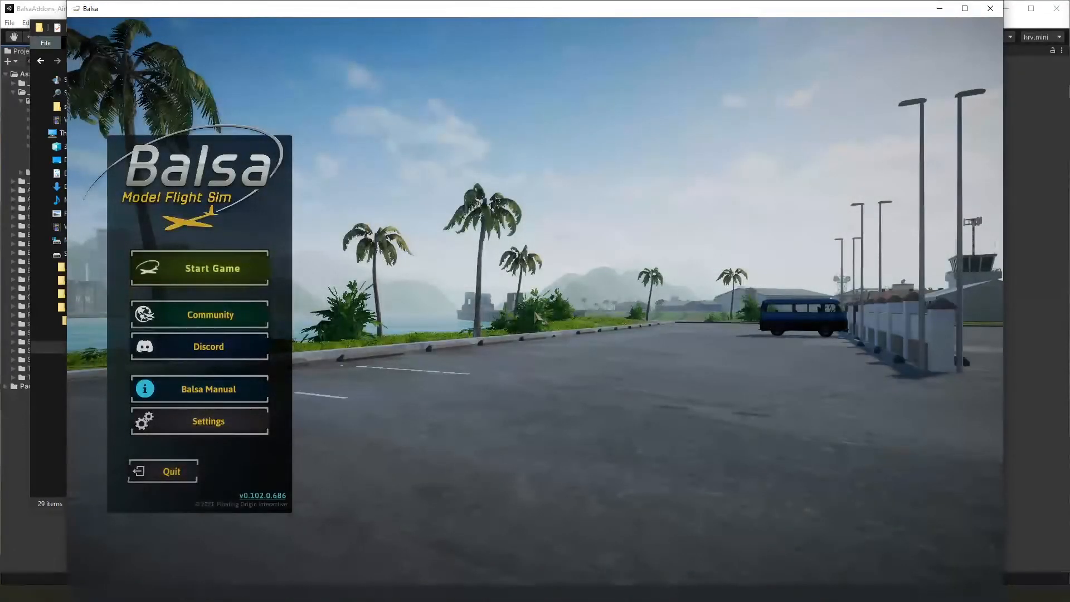
click(227, 270)
click(409, 271)
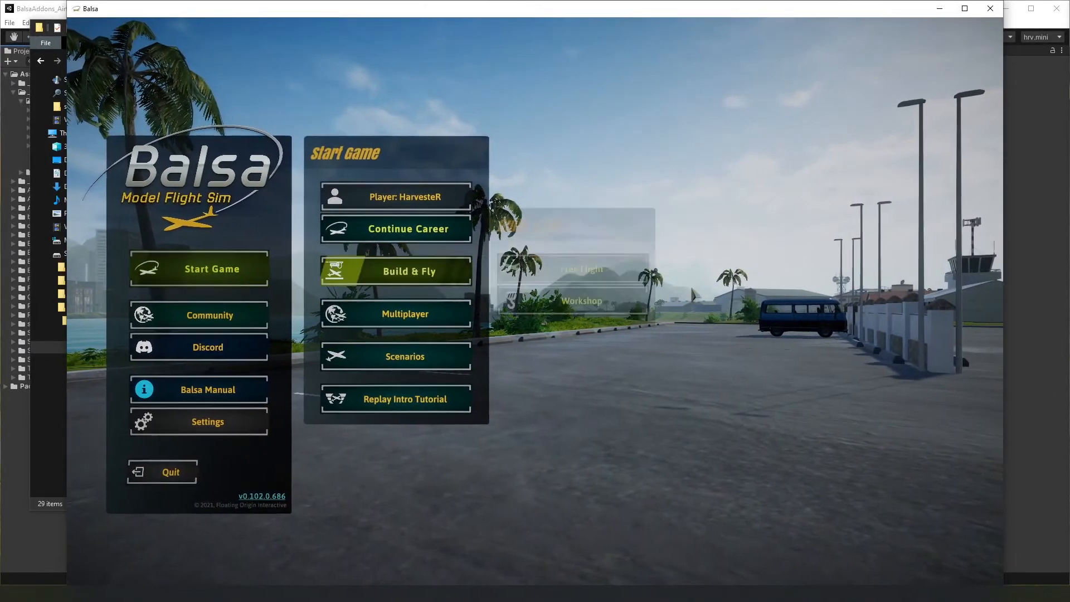
Open the Free Flight options and check which maps are offered for the session
click(598, 268)
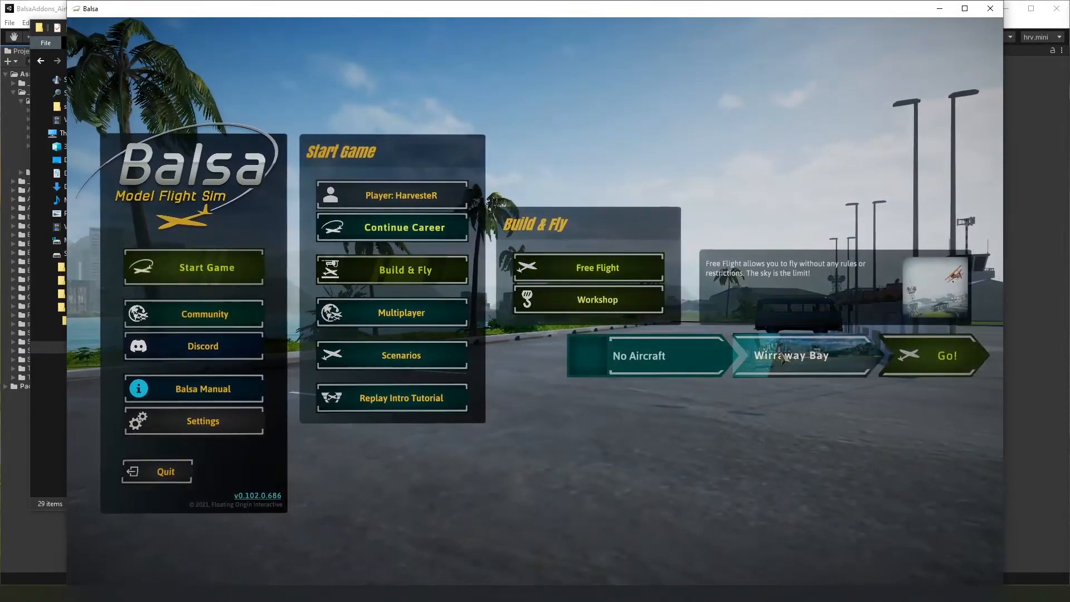
click(782, 360)
click(659, 489)
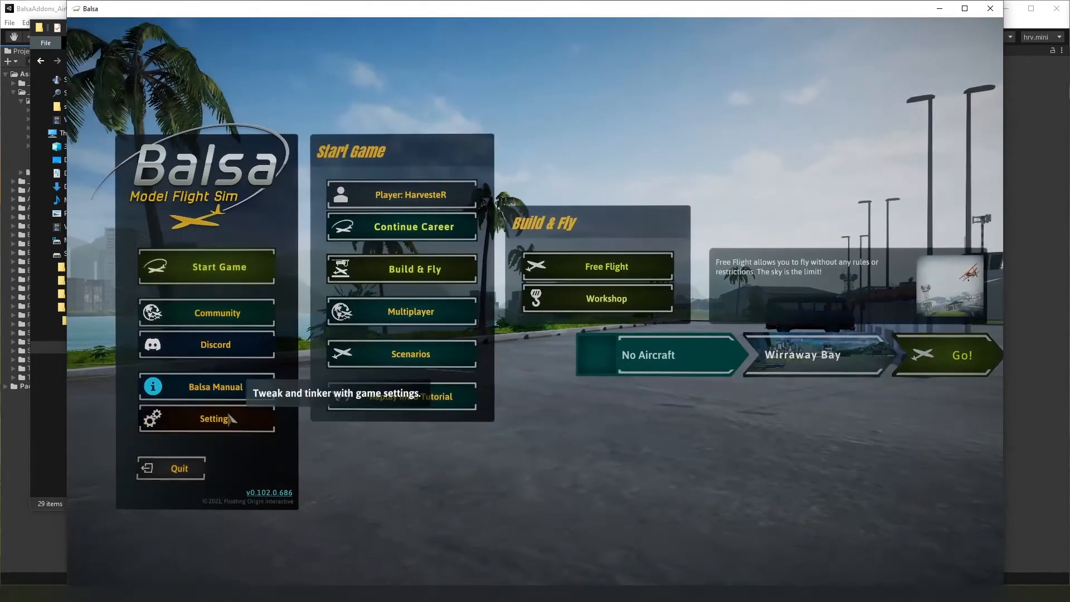
Enable the local Airfield mod in the game's mod settings, accept the change and restart the game
click(241, 422)
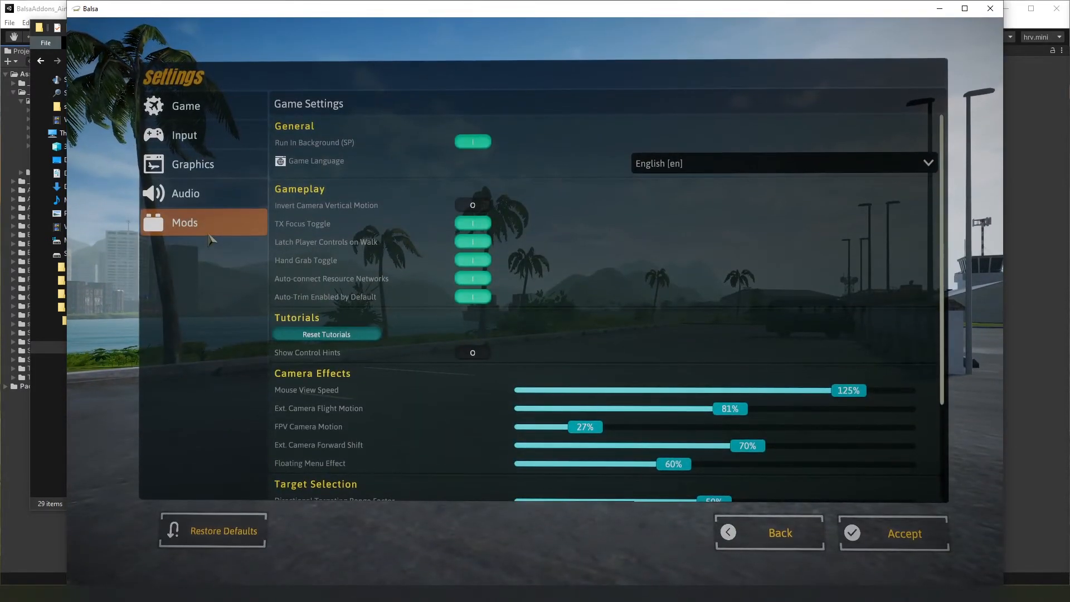
click(209, 235)
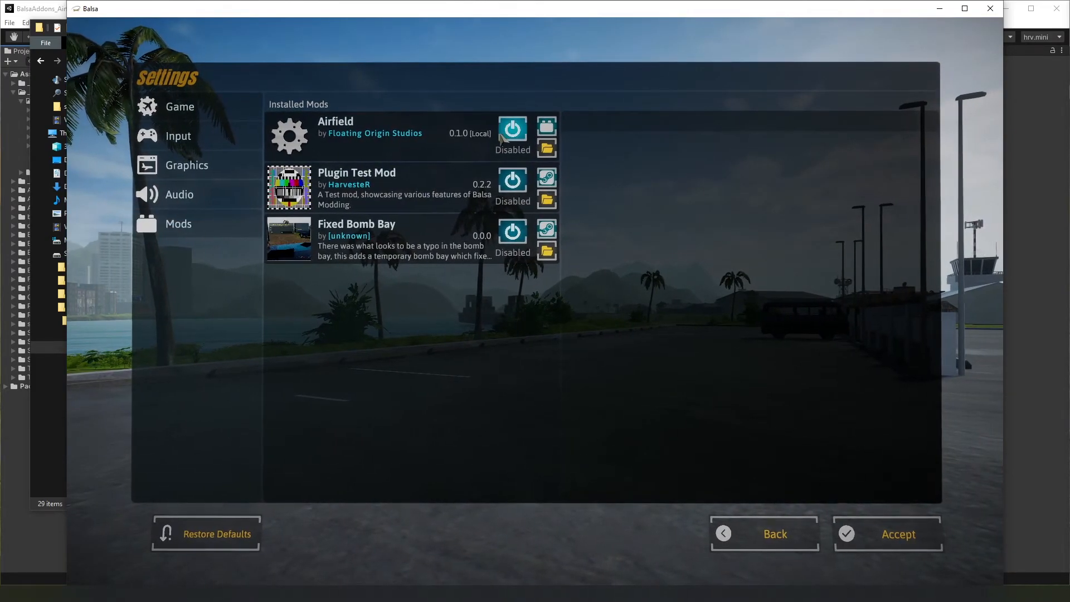
click(511, 132)
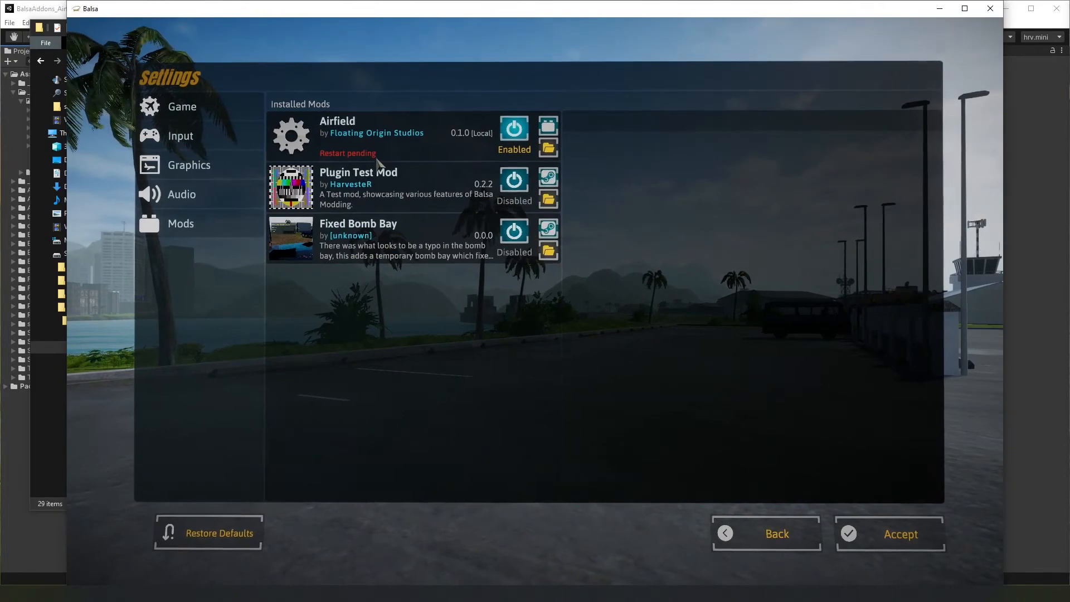
click(884, 525)
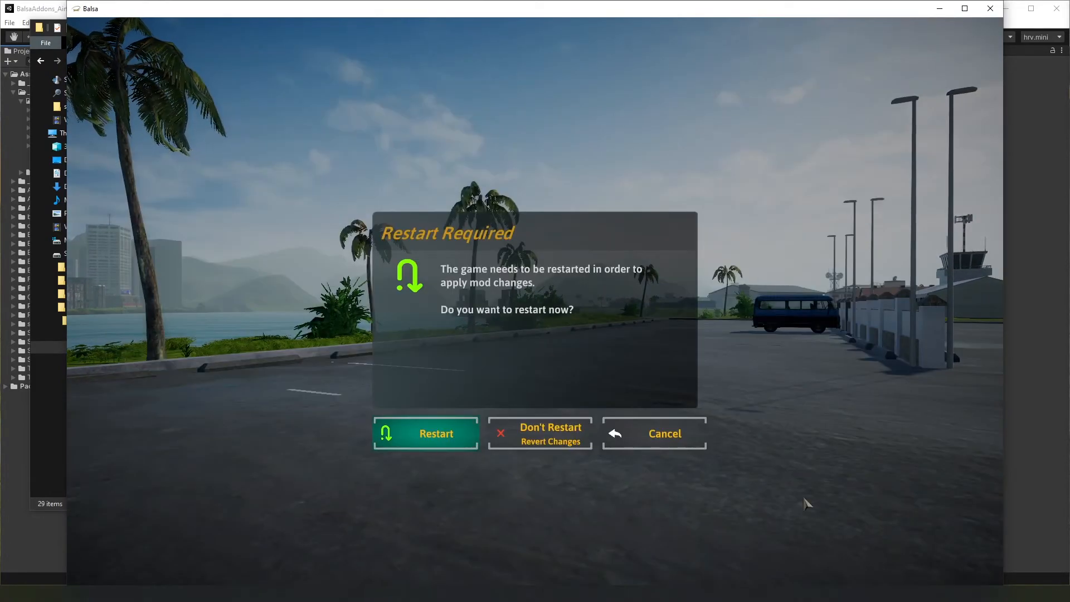
click(435, 434)
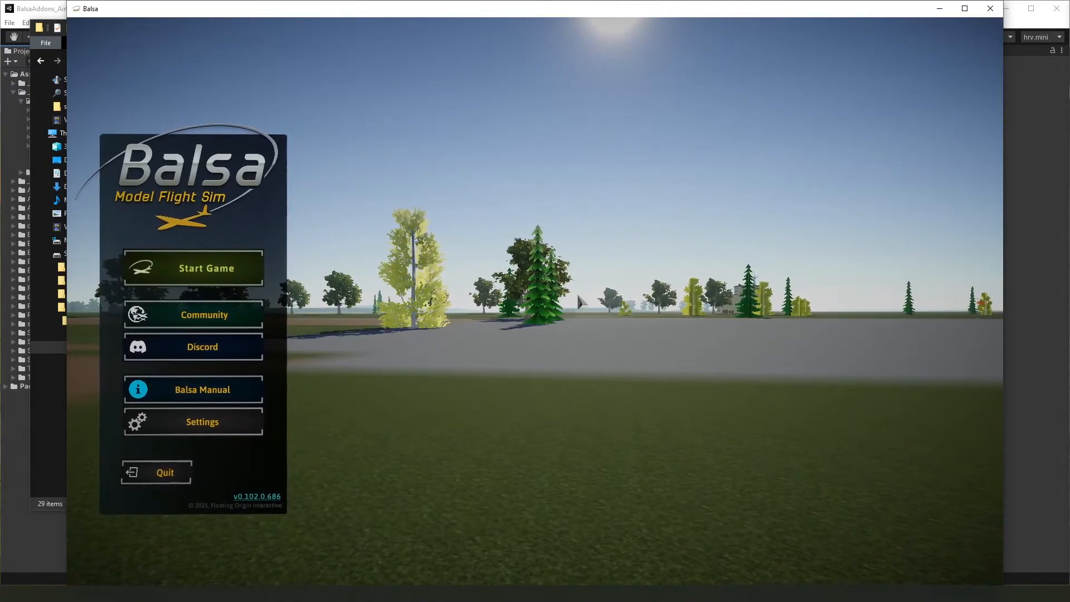
Start a Free Flight session from the Build & Fly options to test the airfield map
click(249, 273)
click(471, 279)
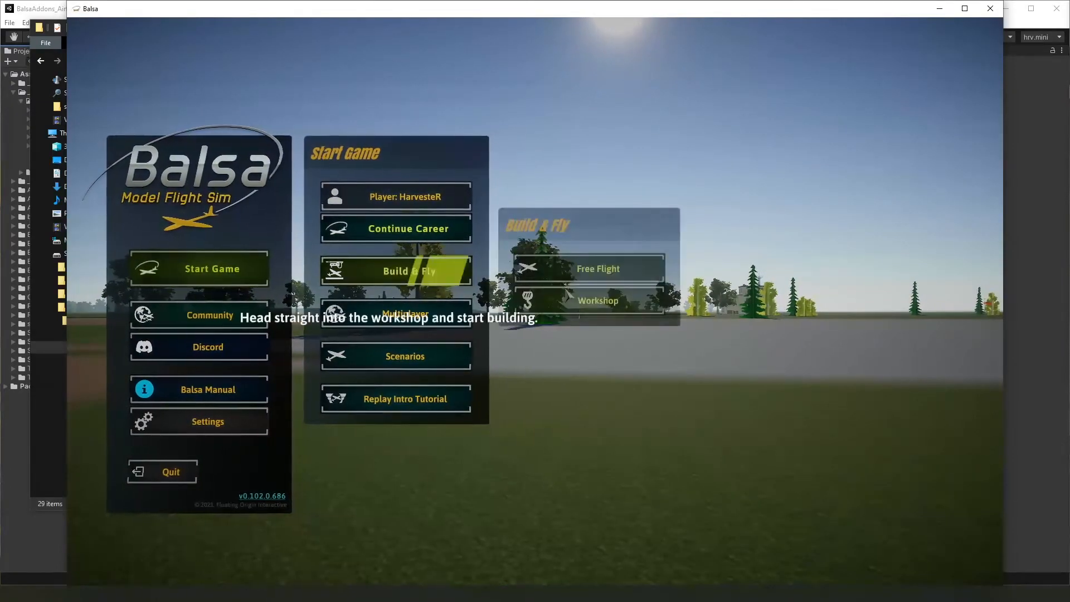
click(591, 269)
click(944, 357)
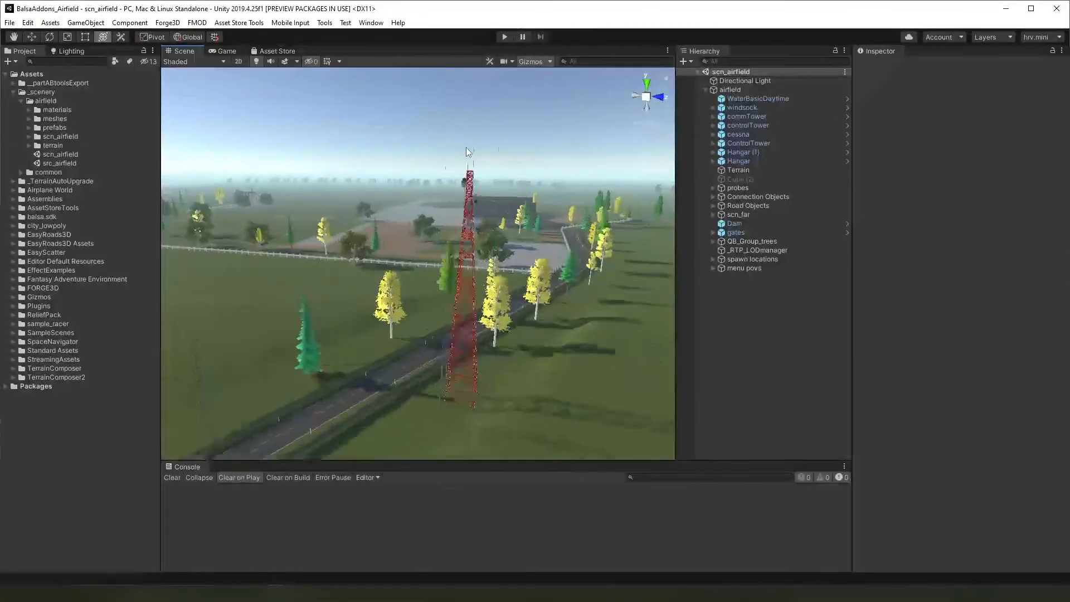
In Unity, inspect the layer and static flags of the Hangar and Hangar (1) objects in scn_airfield
right_drag(468, 151, 411, 232)
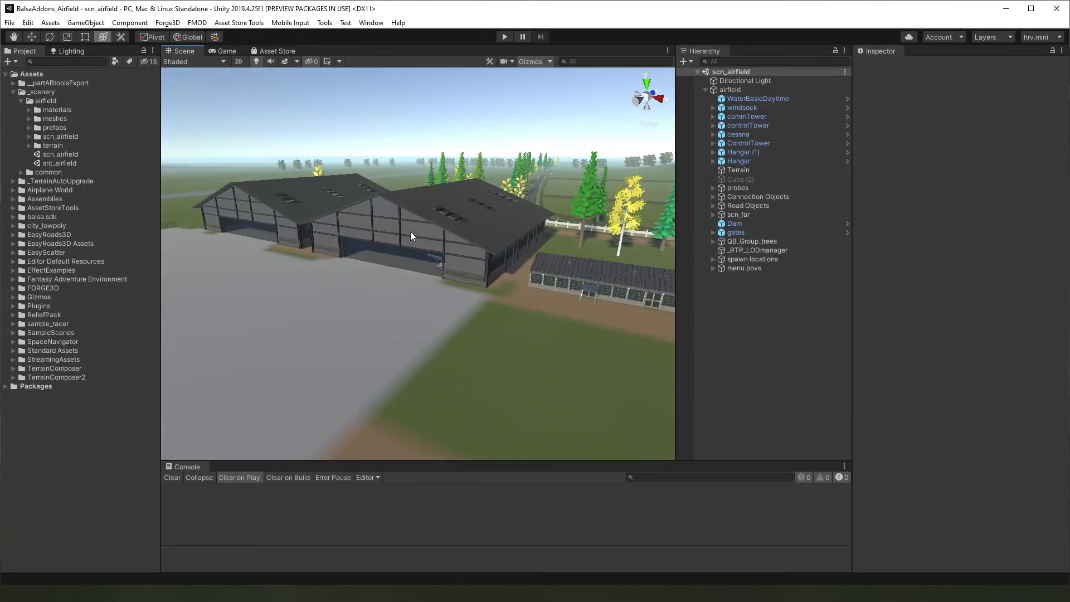
click(410, 232)
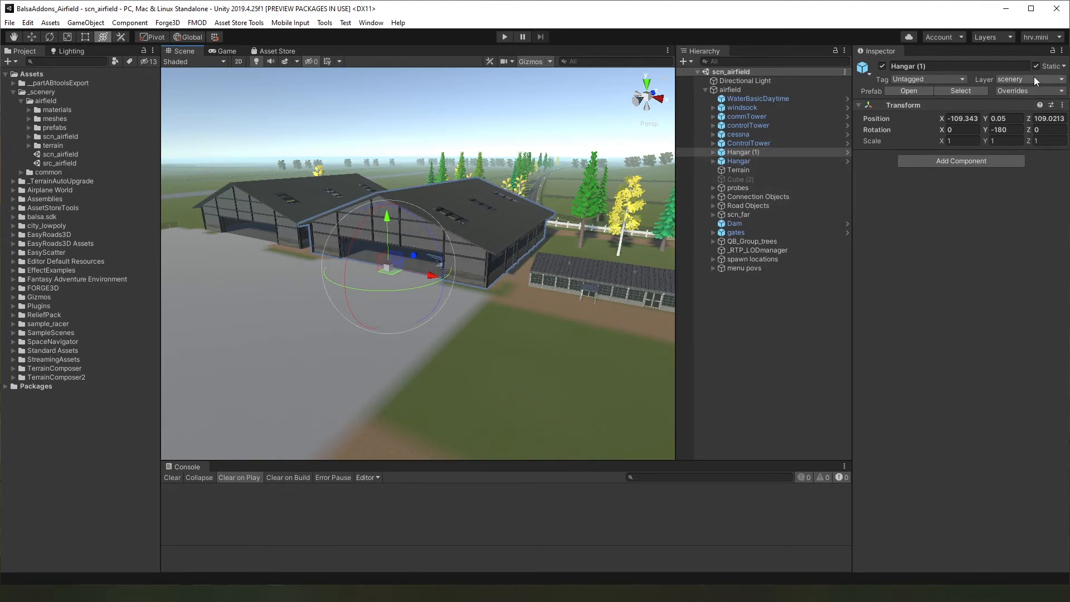
click(1065, 66)
click(1064, 66)
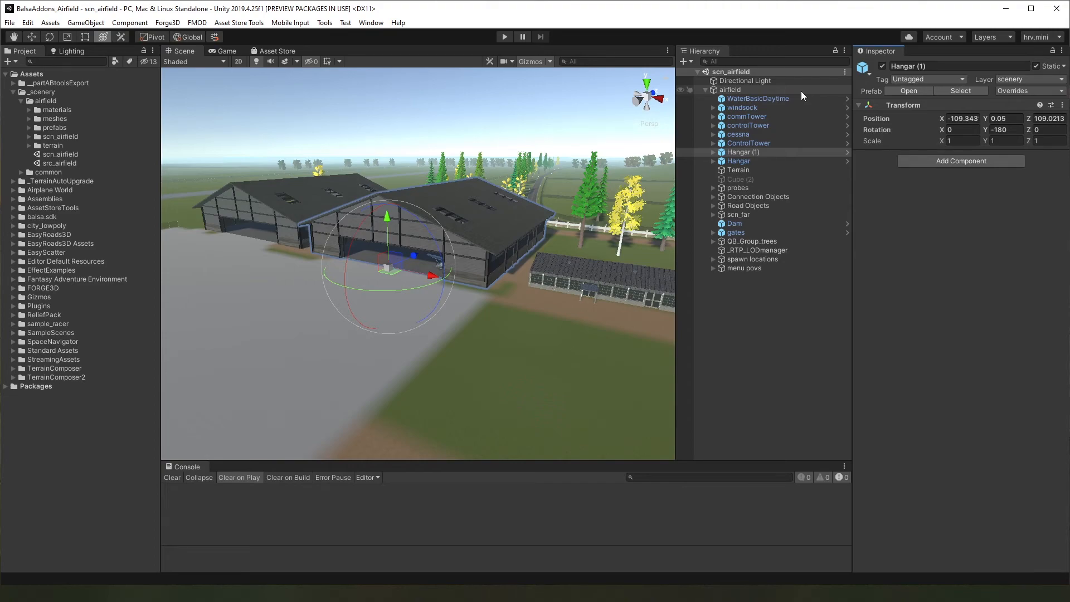
click(308, 192)
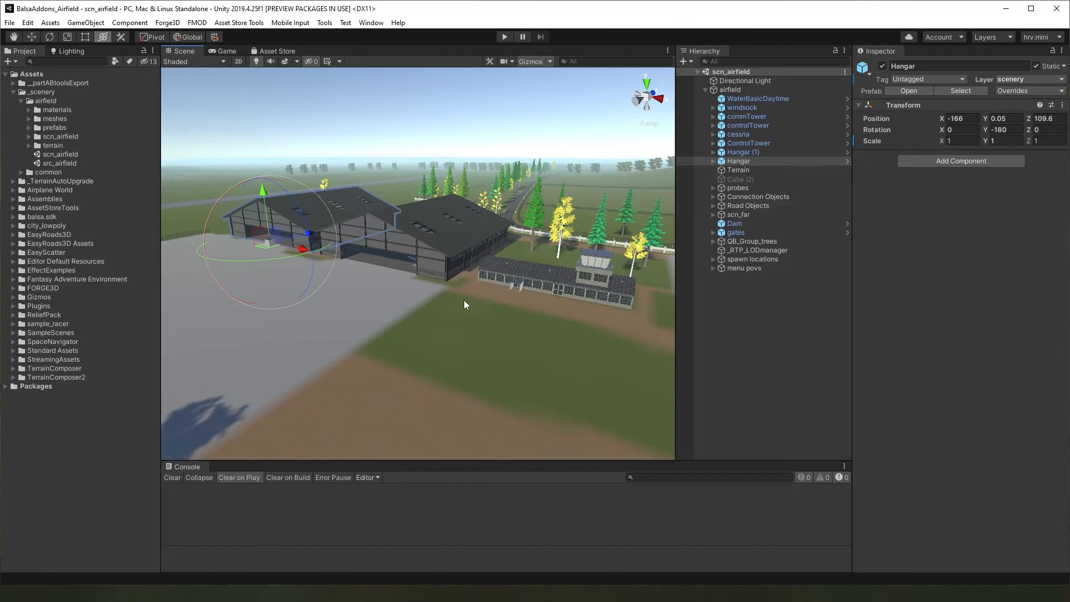
click(446, 242)
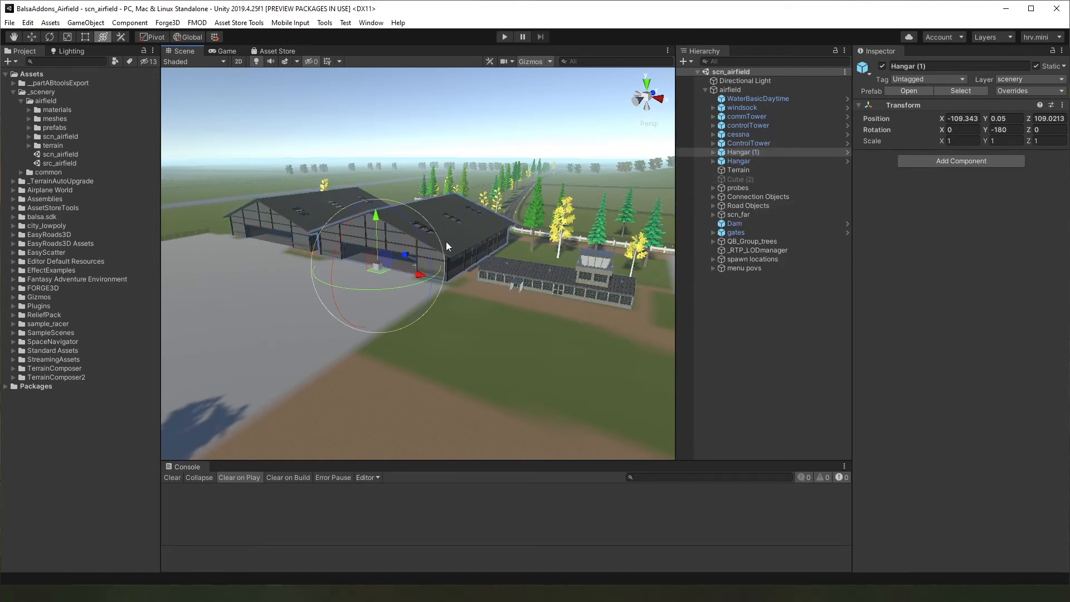
Enable the static flags on the airfield object and all its children, and then disable them for the whole hierarchy
click(789, 91)
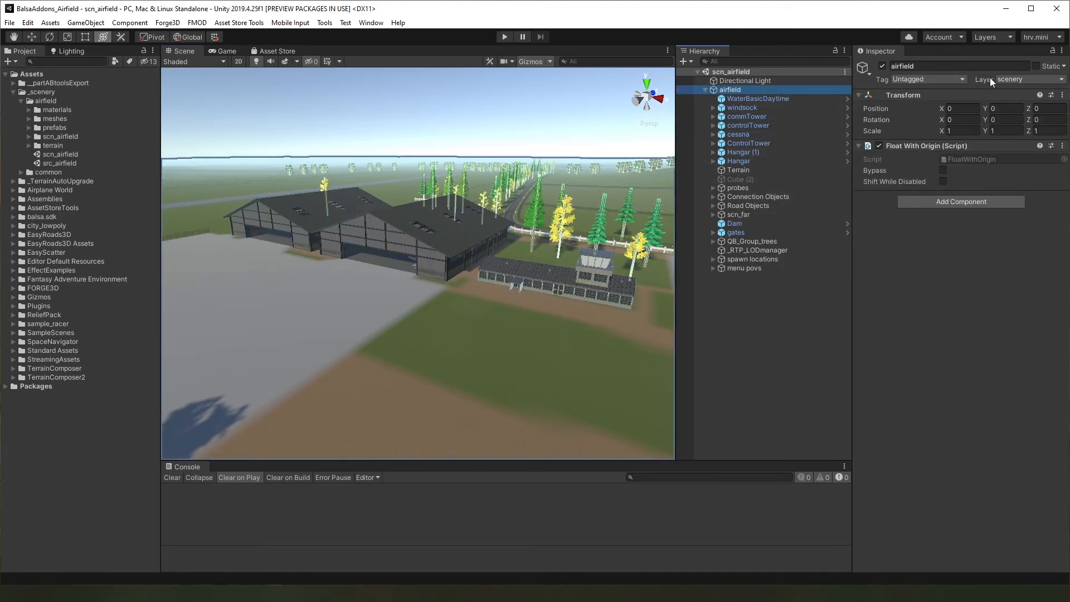
click(1036, 65)
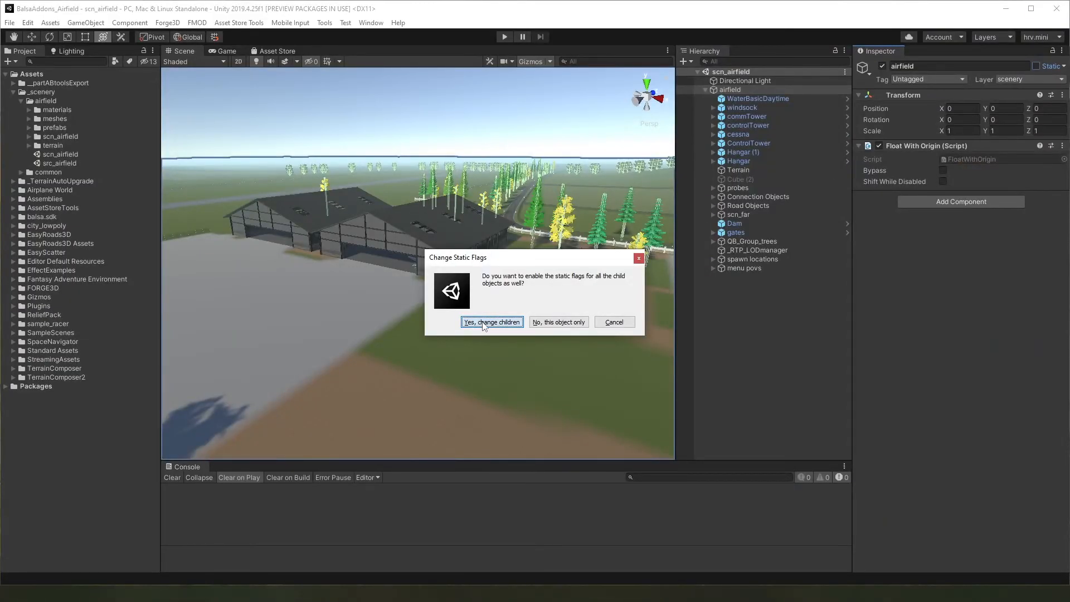
click(483, 323)
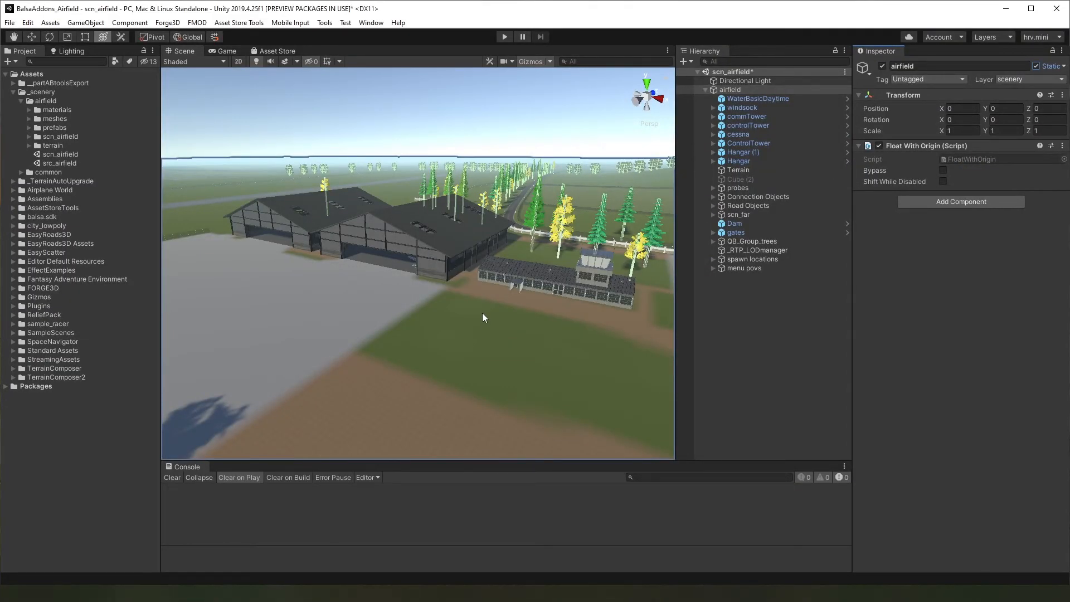
click(1036, 66)
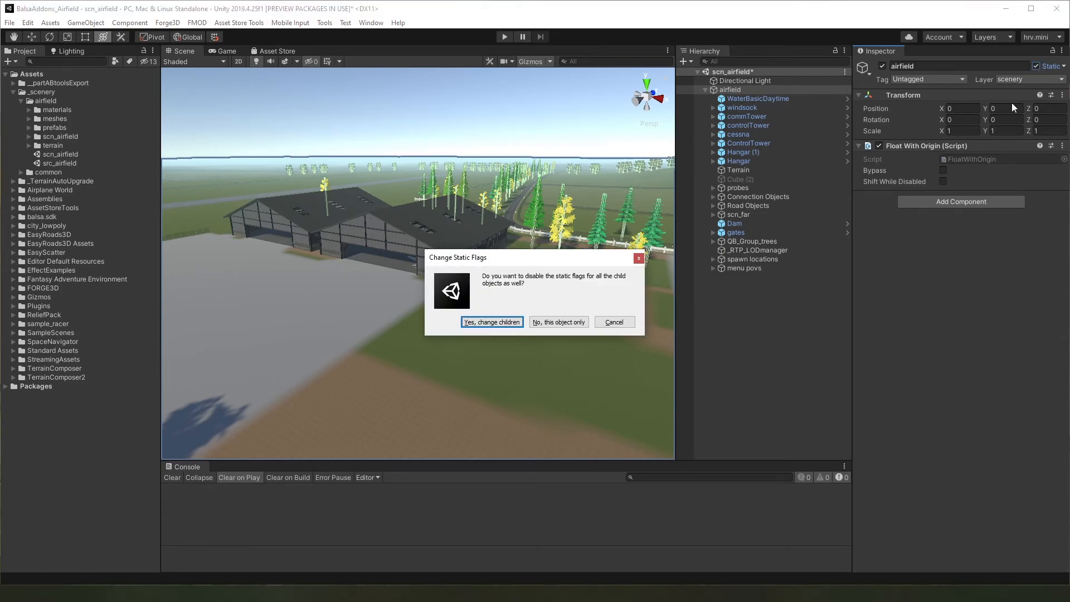
click(500, 322)
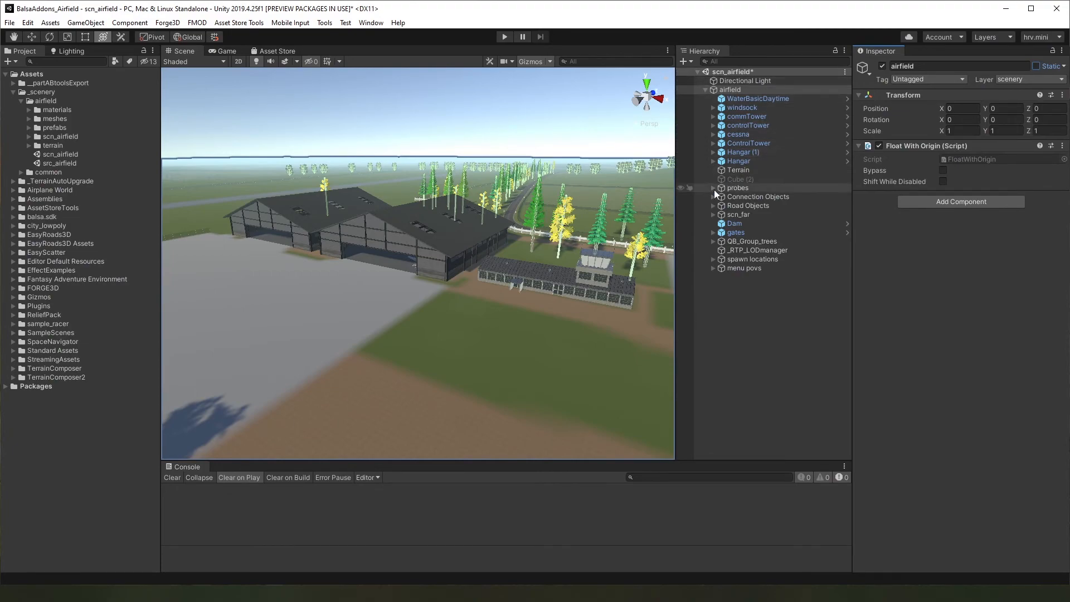
Check the static flag on Hangar (1) and save the scn_airfield scene
click(439, 229)
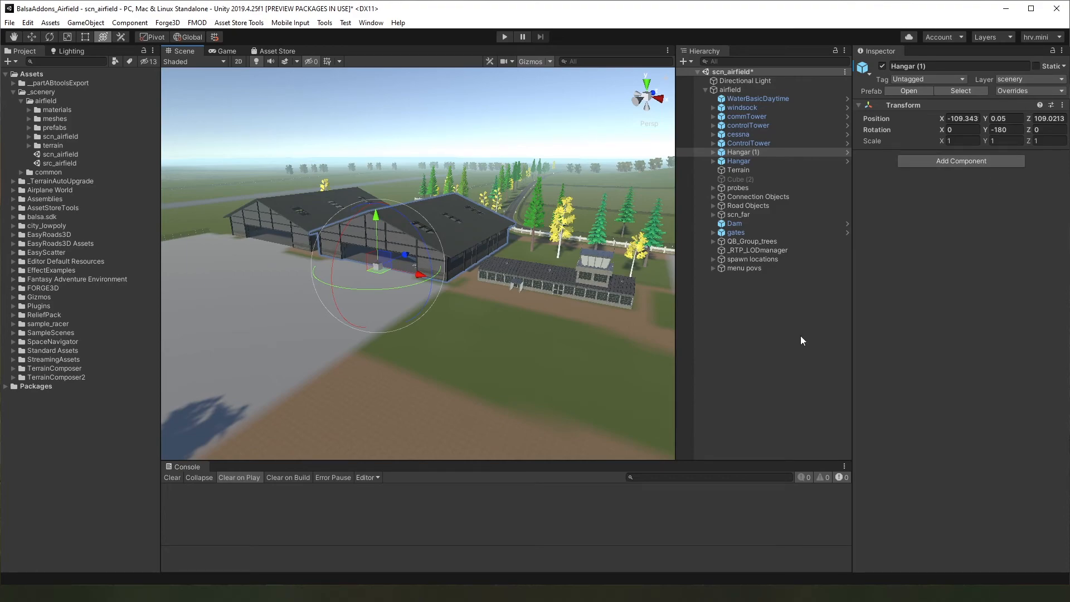
click(780, 343)
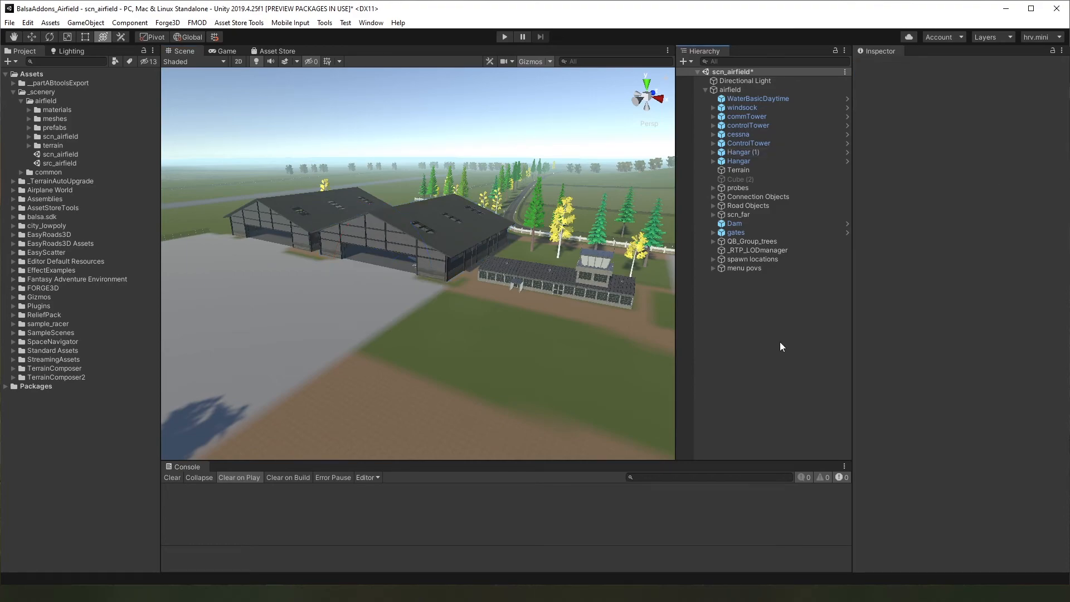
key(ctrl+s)
Rebuild the asset bundles for Standalone Windows 64 into the airfieldmod folder with the AssetBundle Browser
click(371, 22)
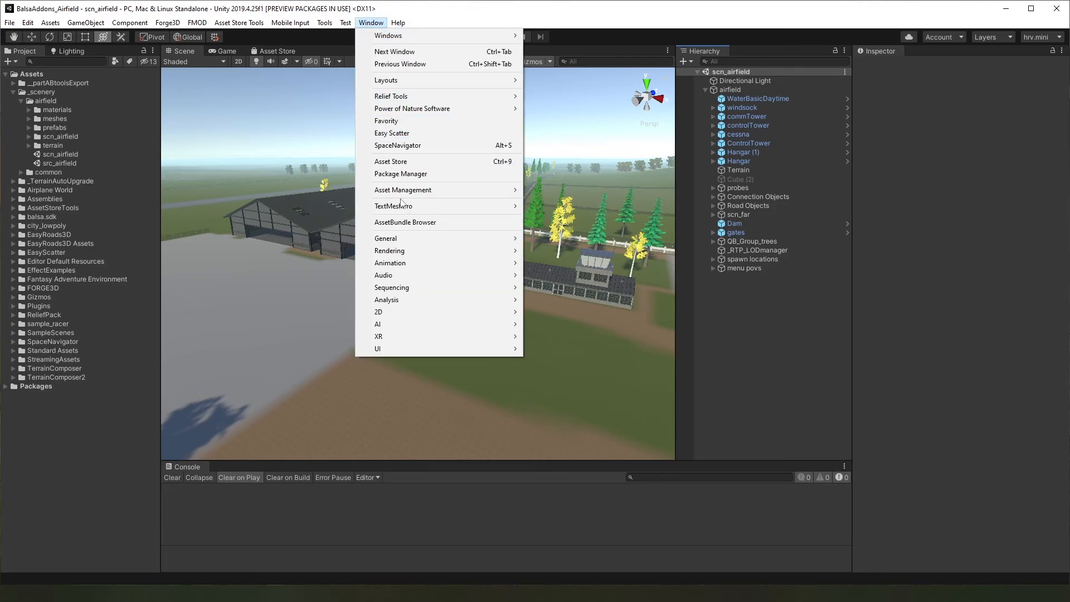
click(406, 223)
click(424, 104)
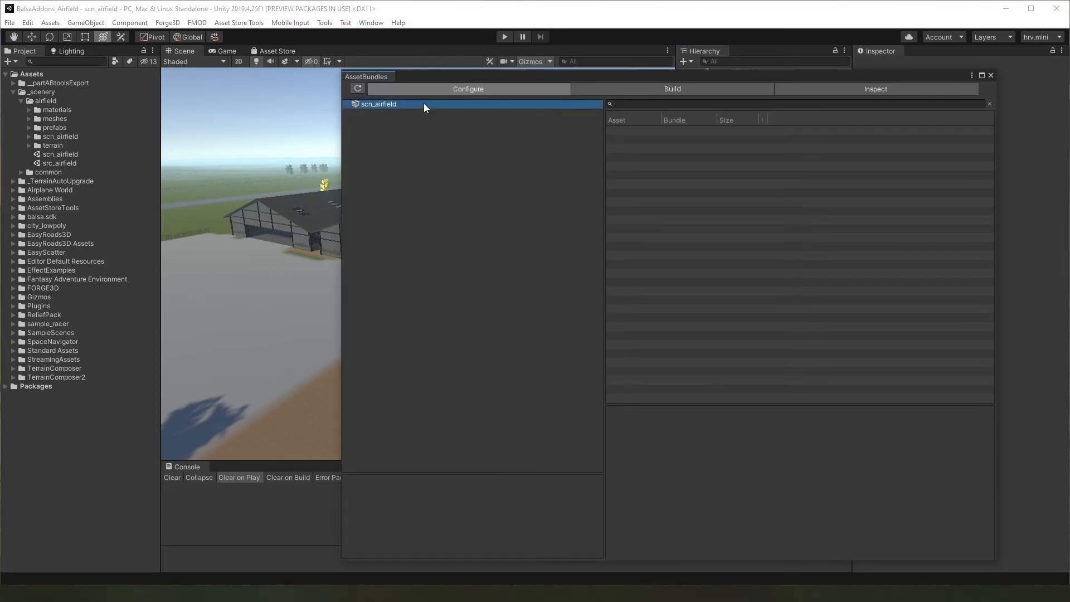
click(660, 89)
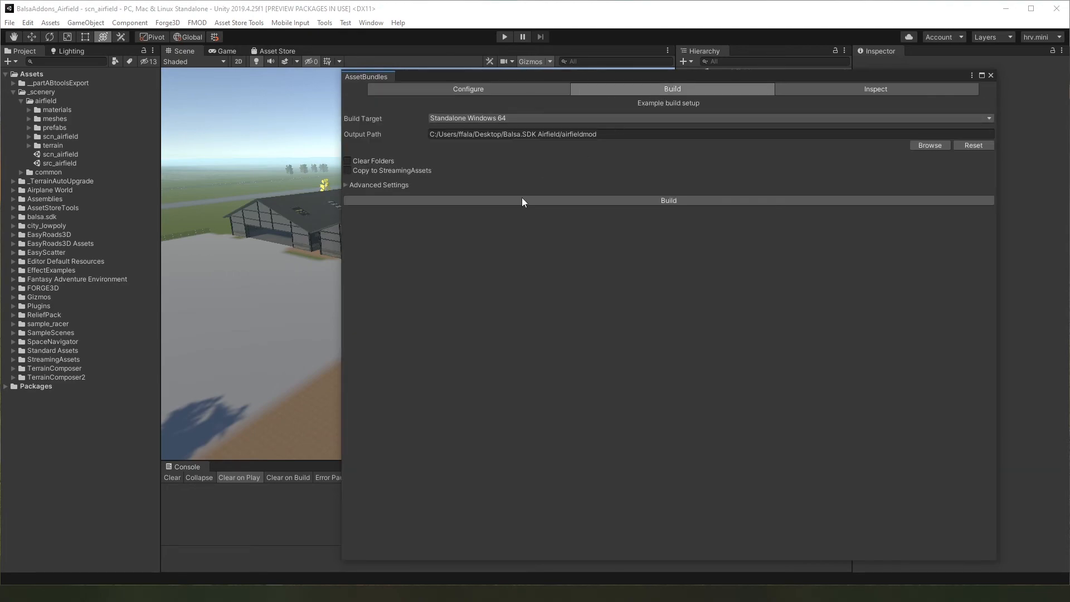
click(521, 200)
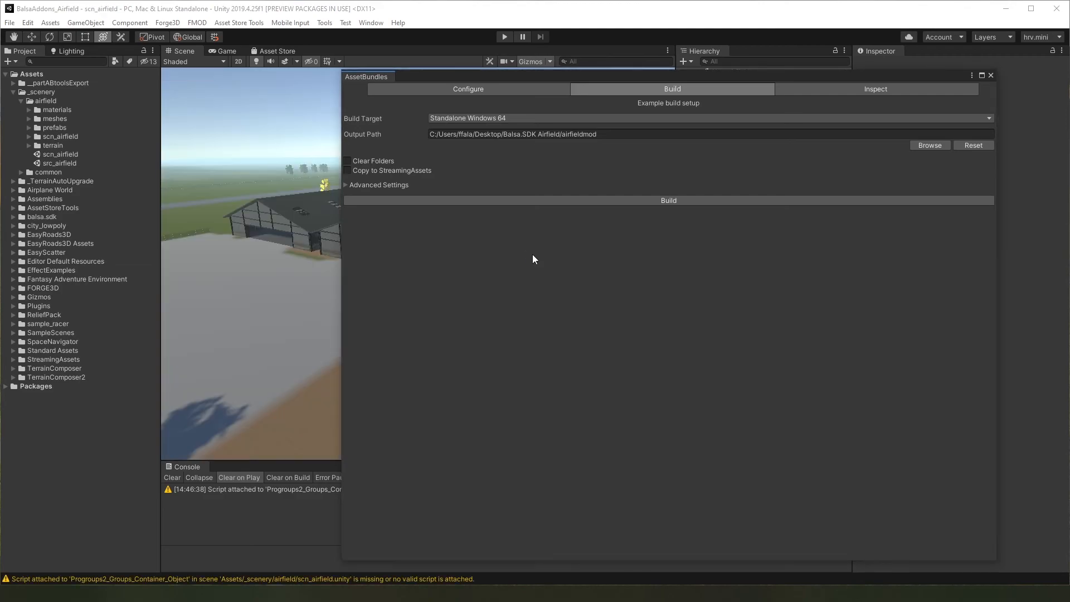
Post-process the asset bundles in the airfieldmod output folder with the Balsa Assetbundle Tools
click(325, 23)
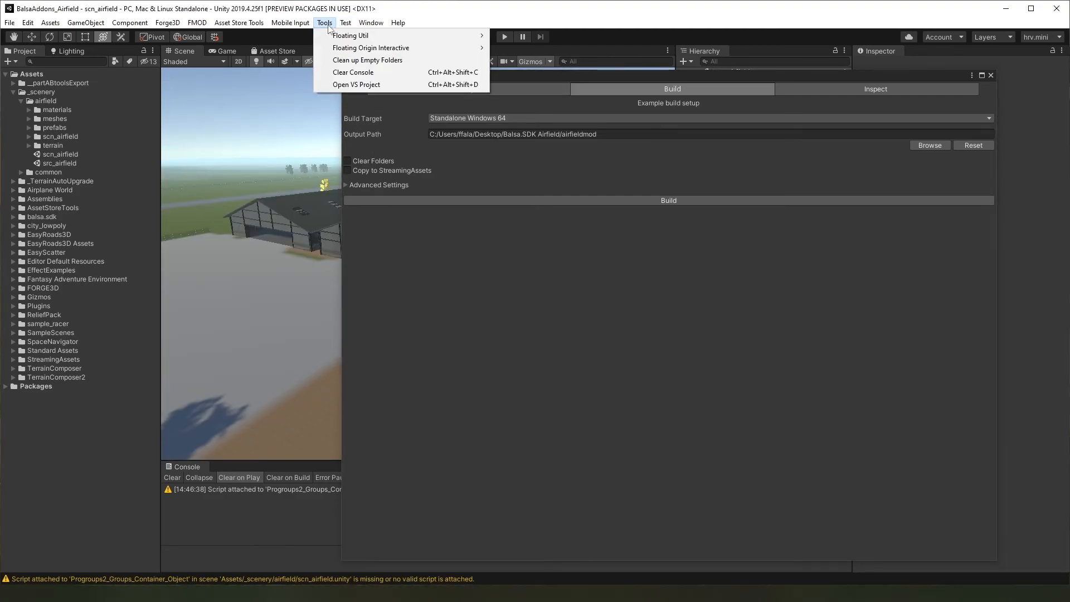
mouse_move(377, 49)
mouse_move(516, 50)
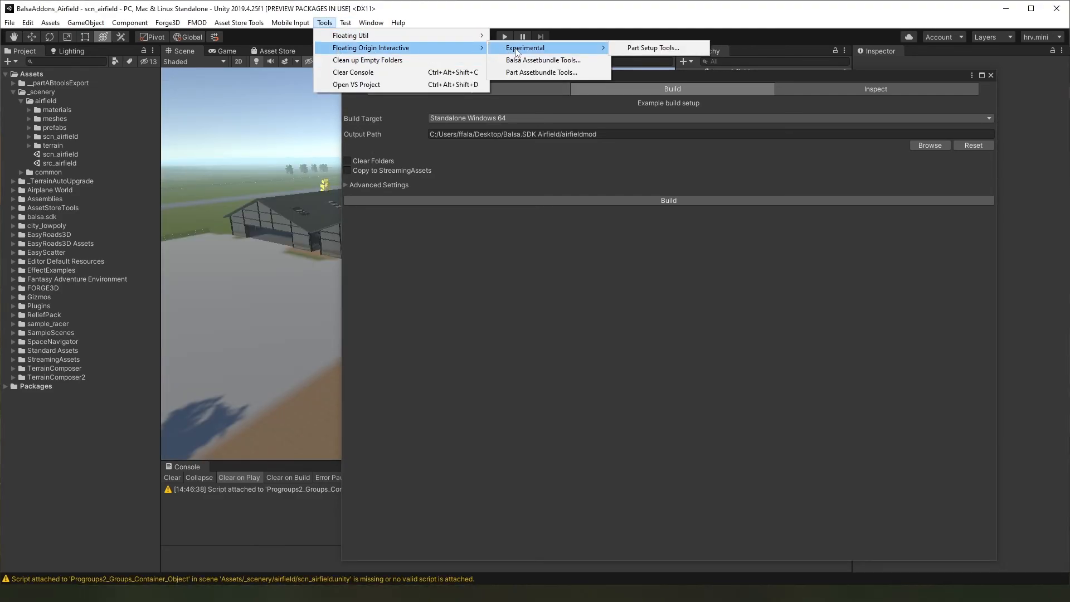
click(528, 61)
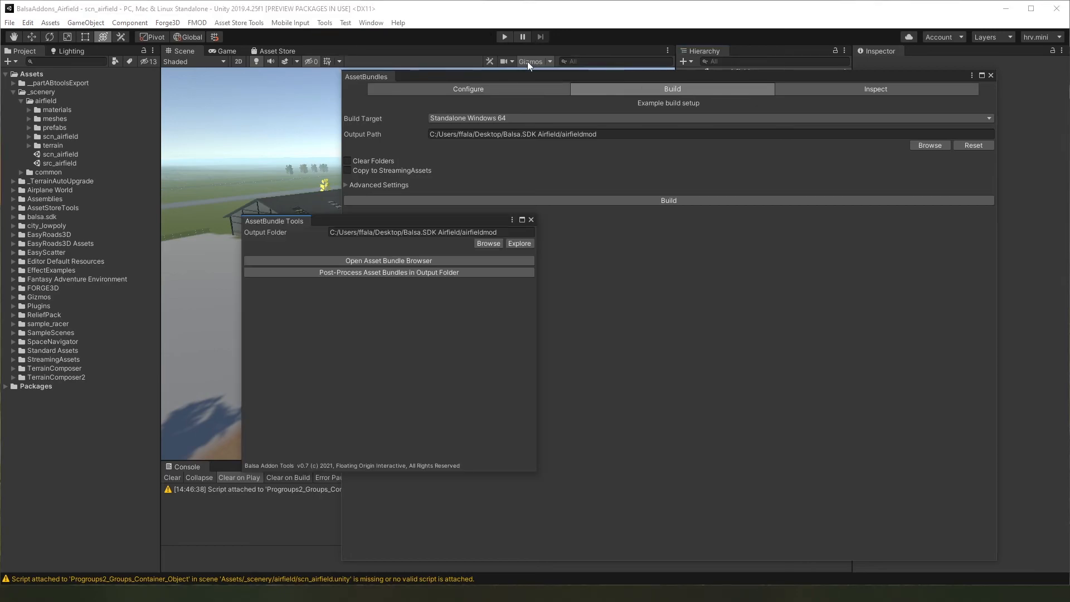
click(442, 272)
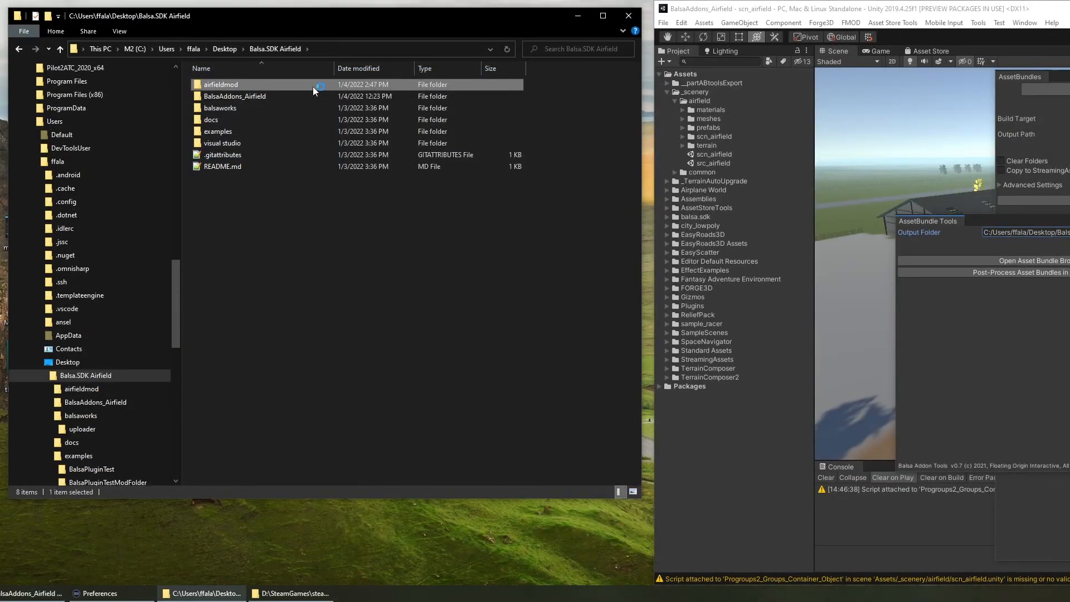
Check the rebuilt airfieldmod files and copy the folder into the game's Mods folder, replacing the existing files
double_click(346, 81)
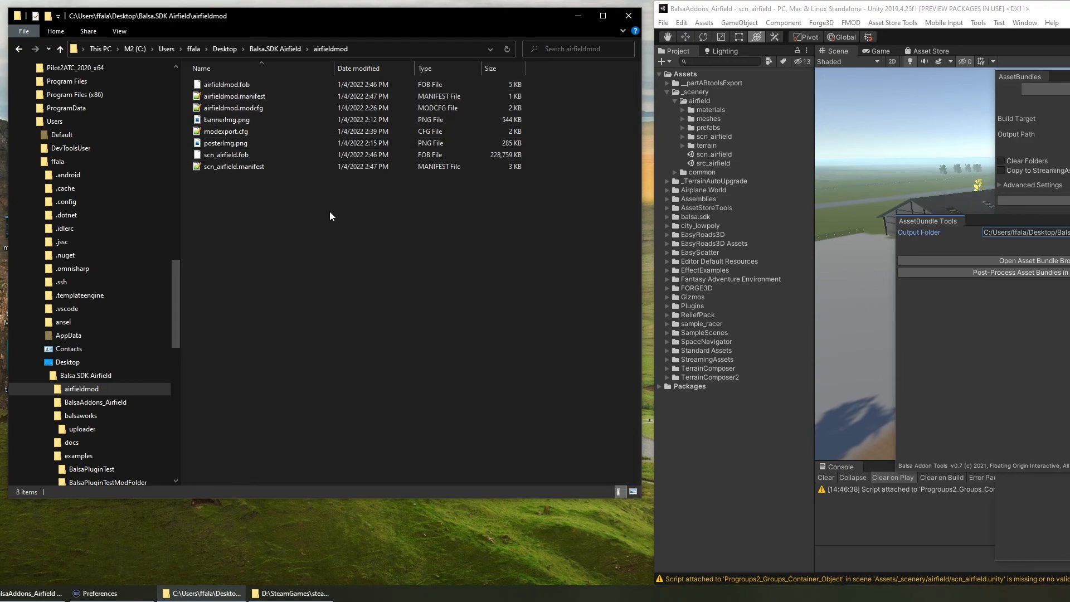
click(315, 592)
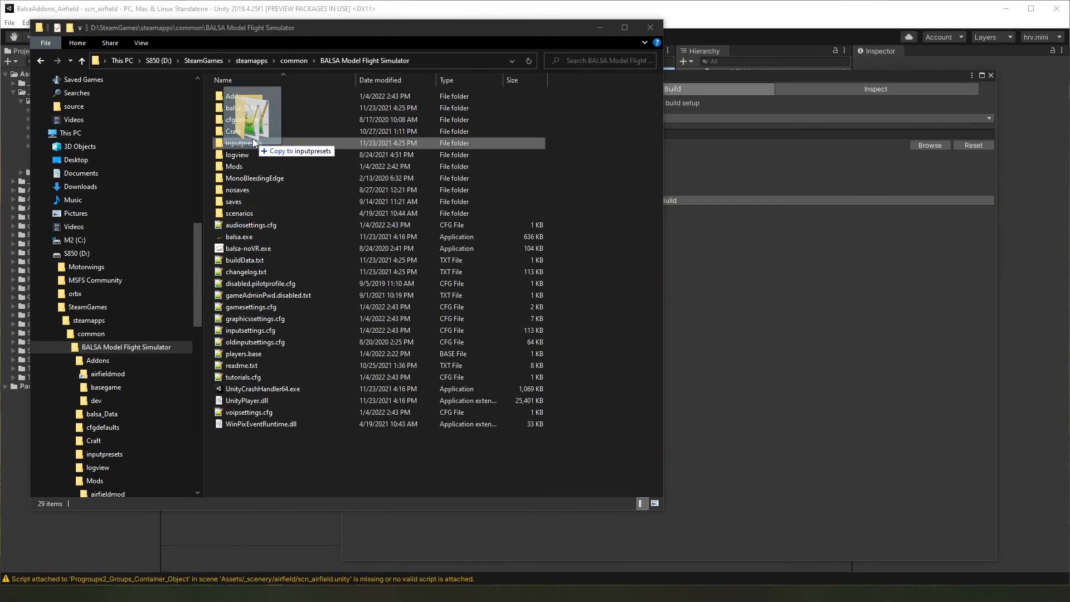
drag(249, 134, 250, 166)
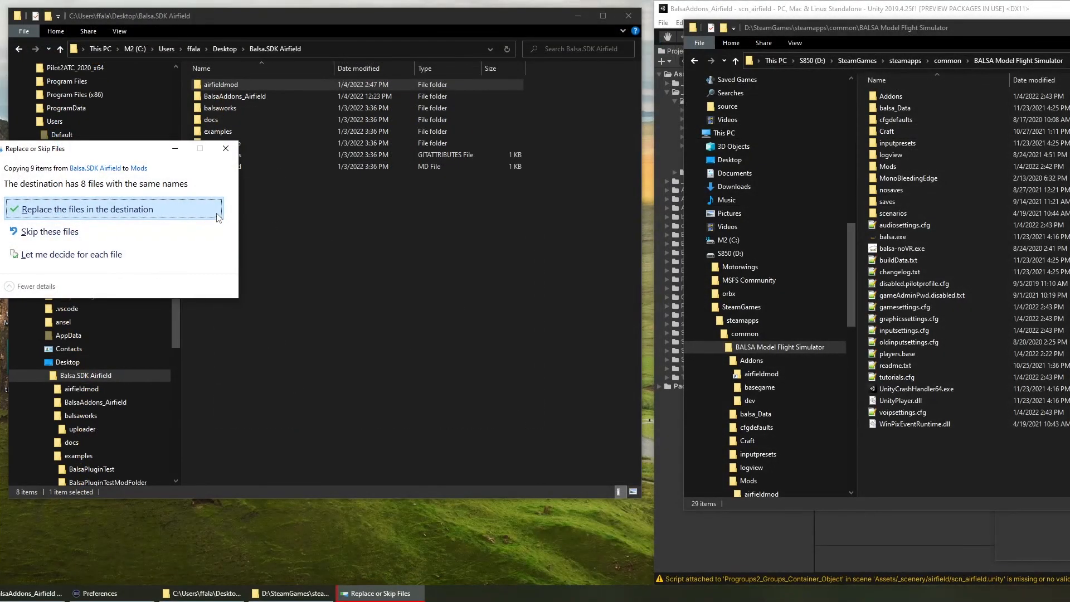
click(217, 216)
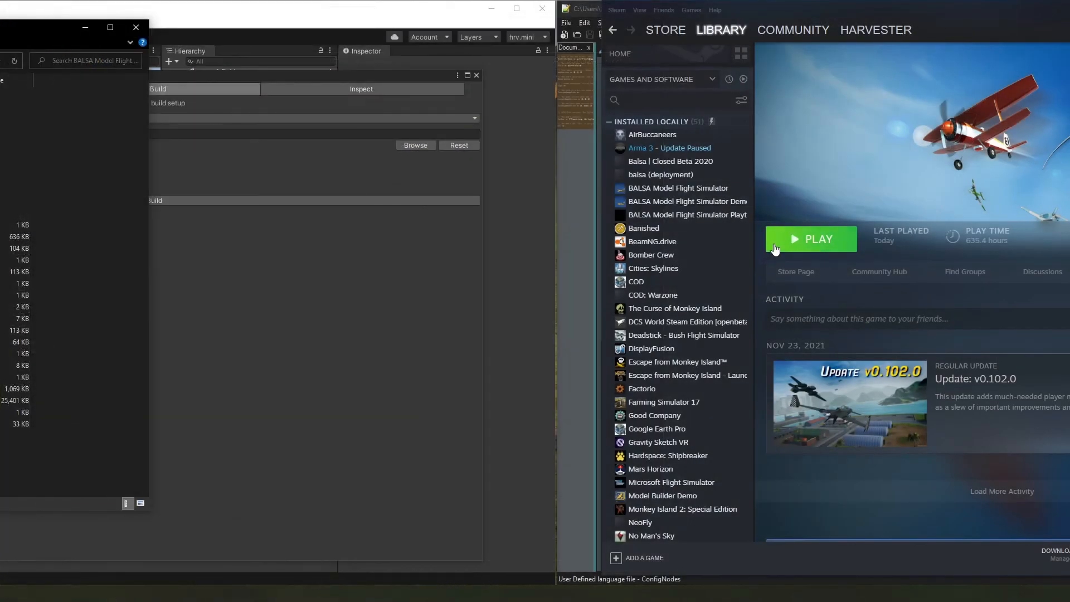
Launch BALSA Model Flight Simulator from the Steam library and acknowledge the Early Access notice
click(809, 238)
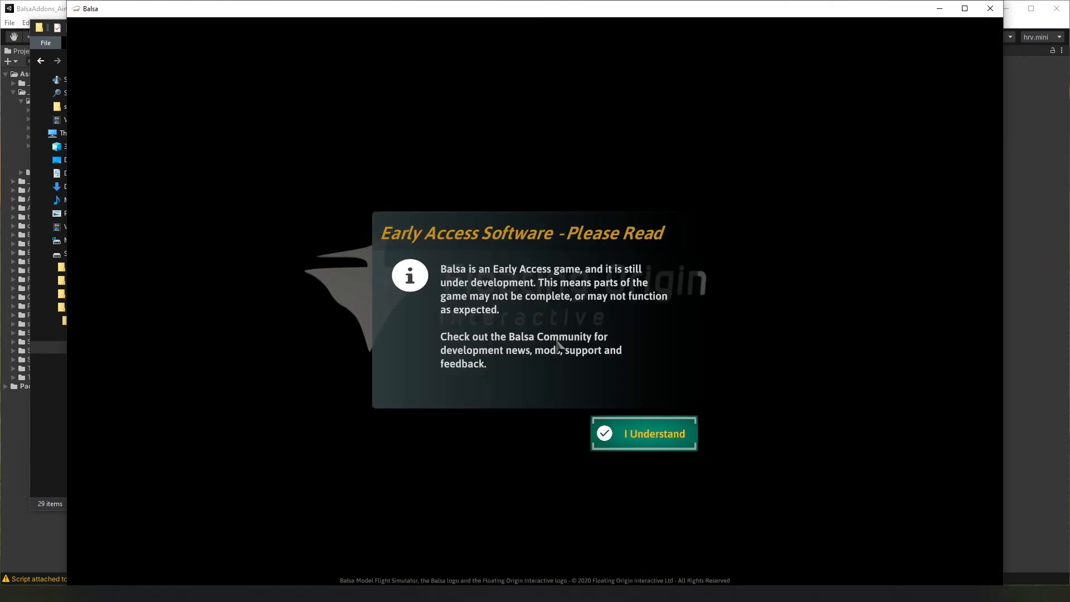
click(614, 429)
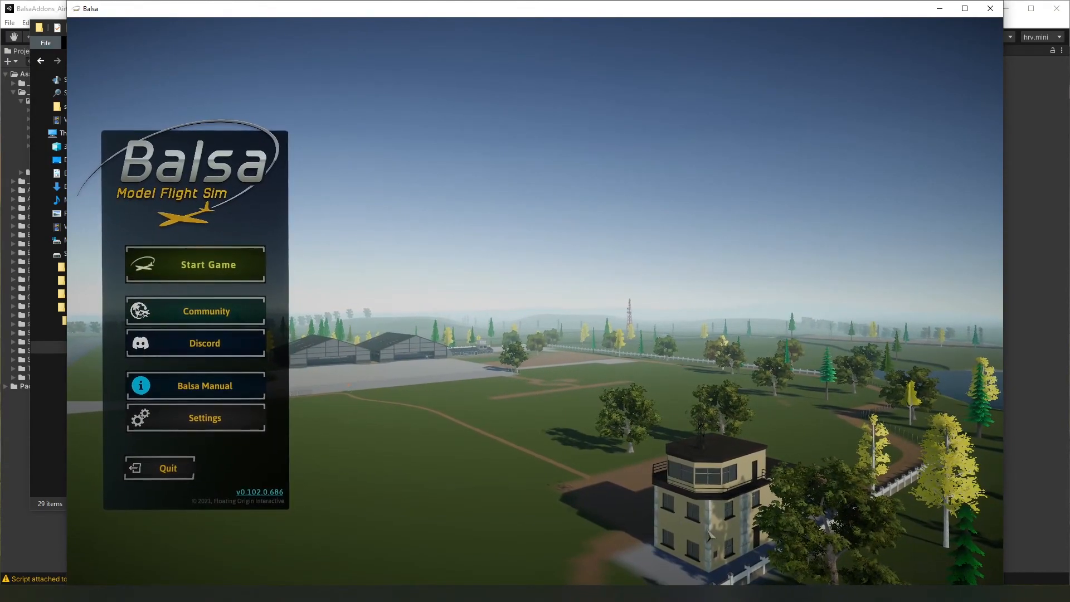
Start a Free Flight session and walk around the airfield to examine the rebuilt map
click(233, 285)
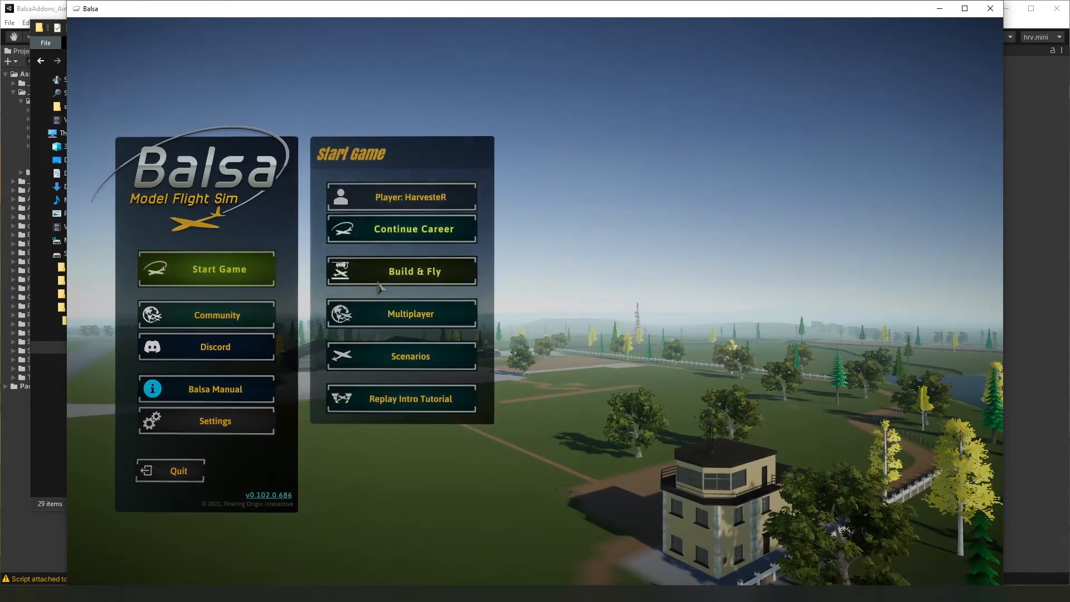
click(394, 270)
click(626, 267)
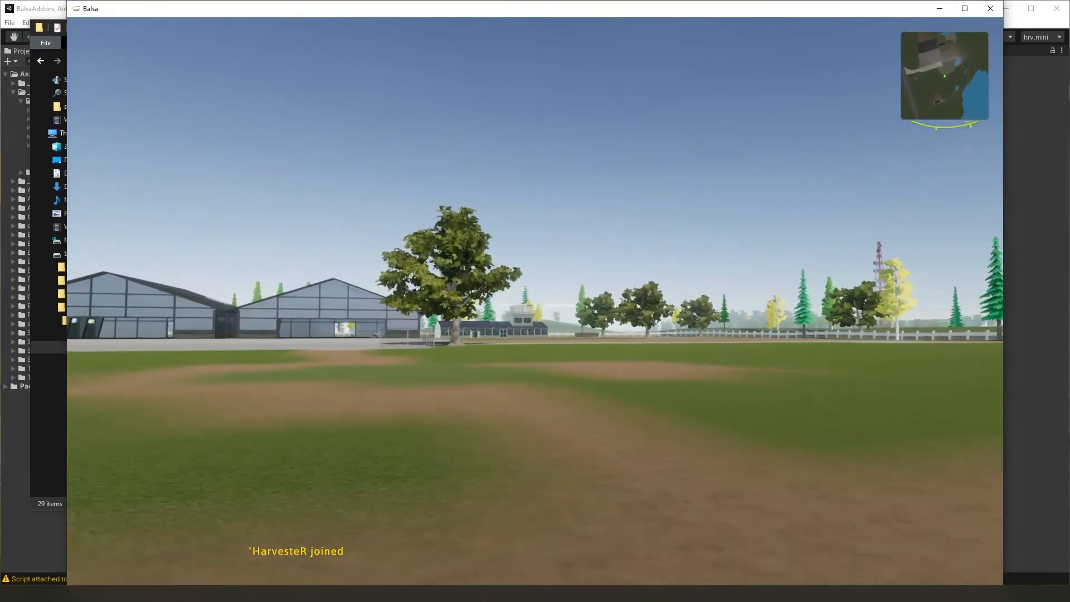
key(w)
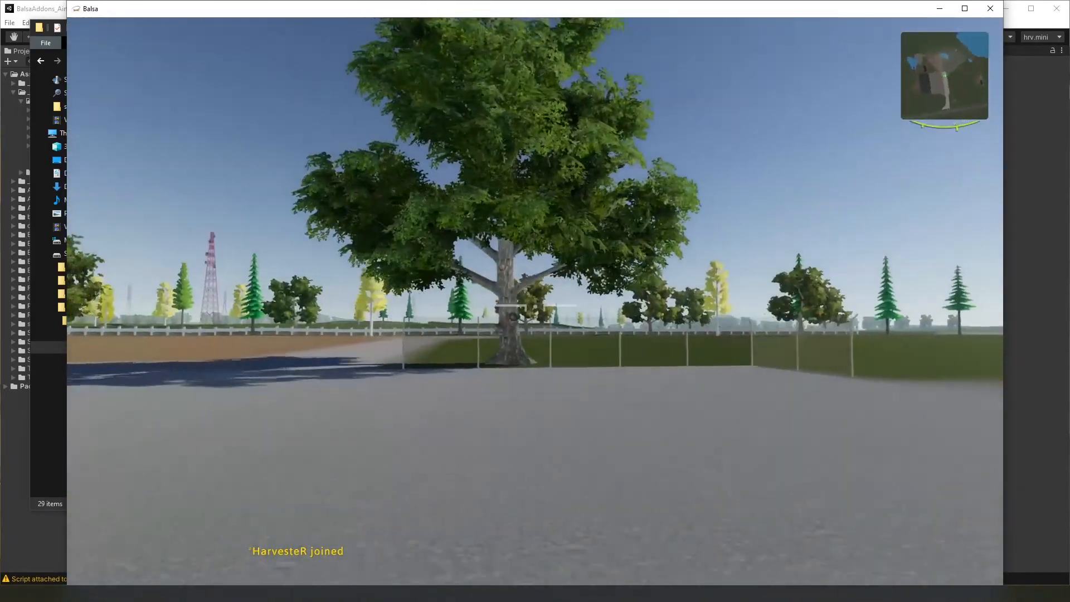
key(w)
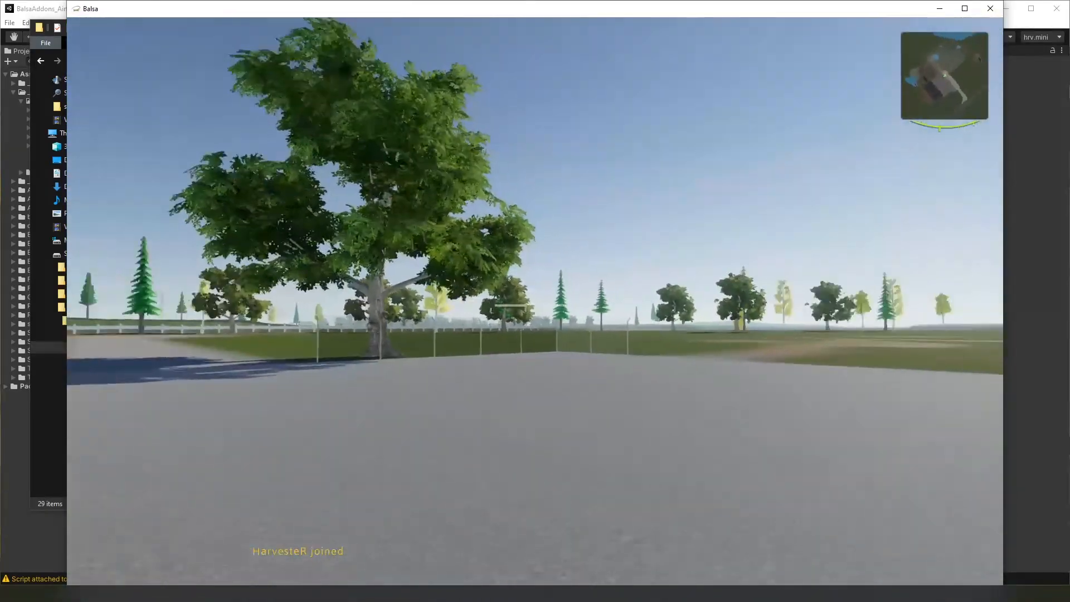